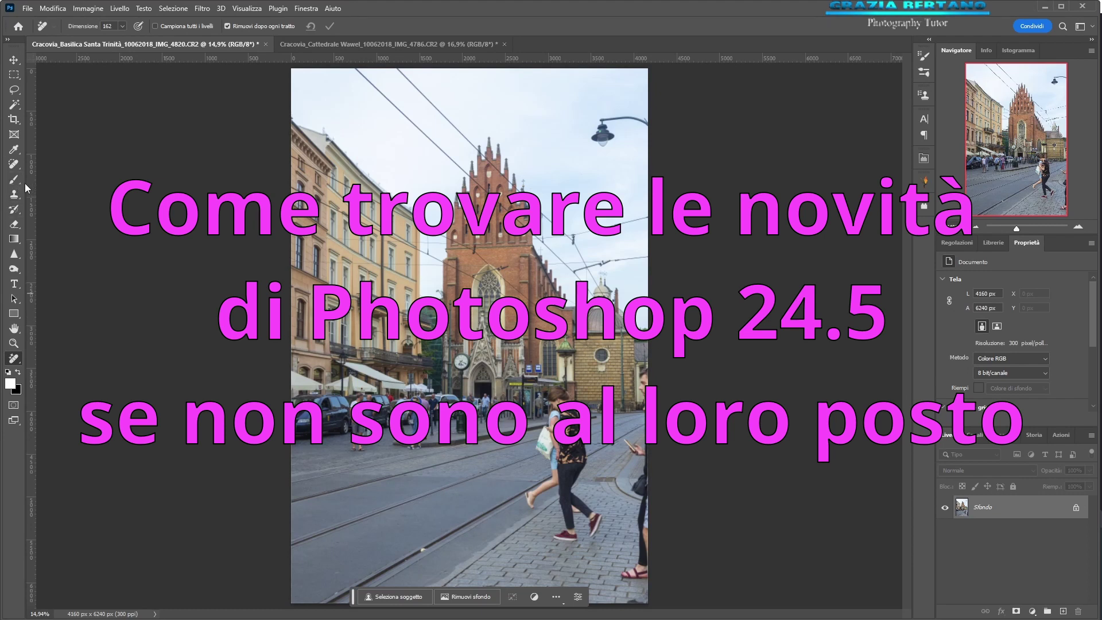
- Show the five healing tools in the Spot Healing Brush flyout, none of them the Remove tool
{"action": "left_click", "coordinate": [19, 168]}
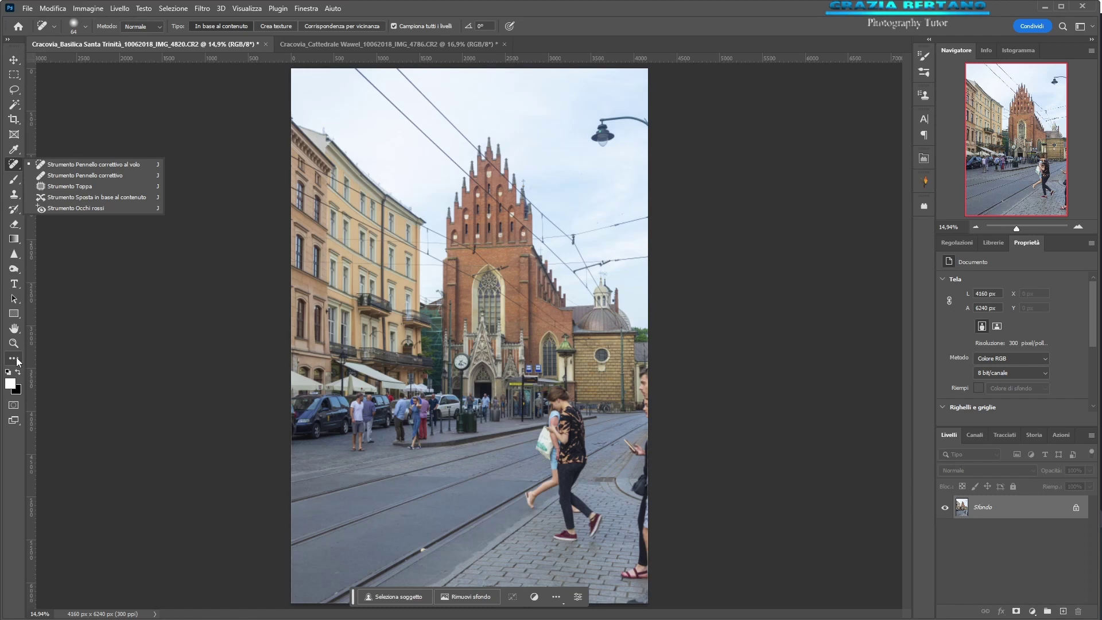
{"action": "left_click", "coordinate": [333, 9]}
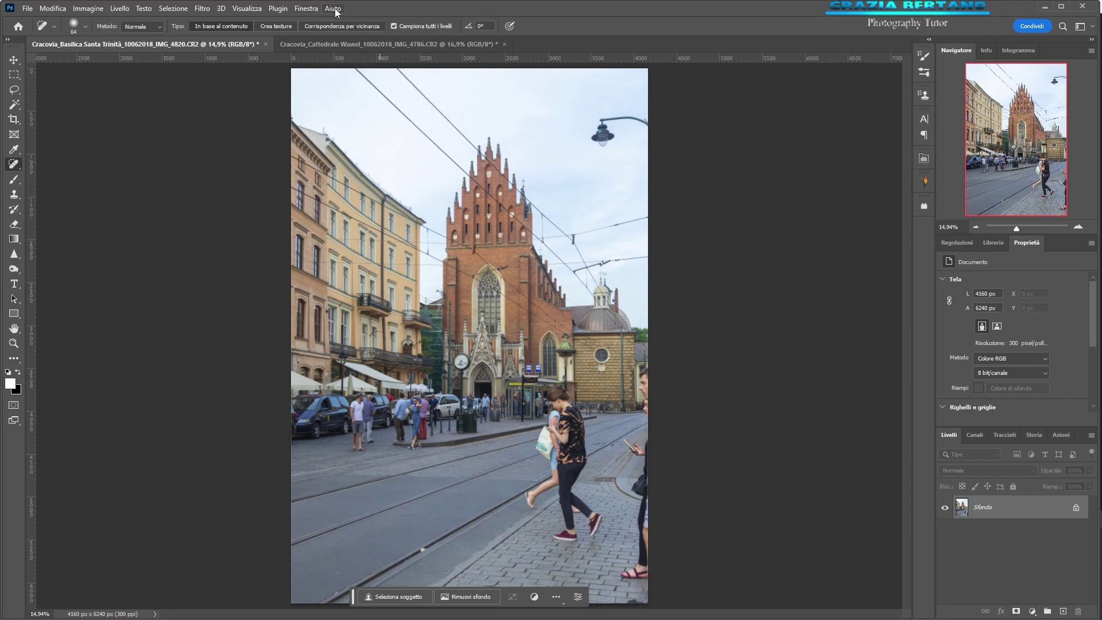
{"action": "left_click", "coordinate": [336, 9]}
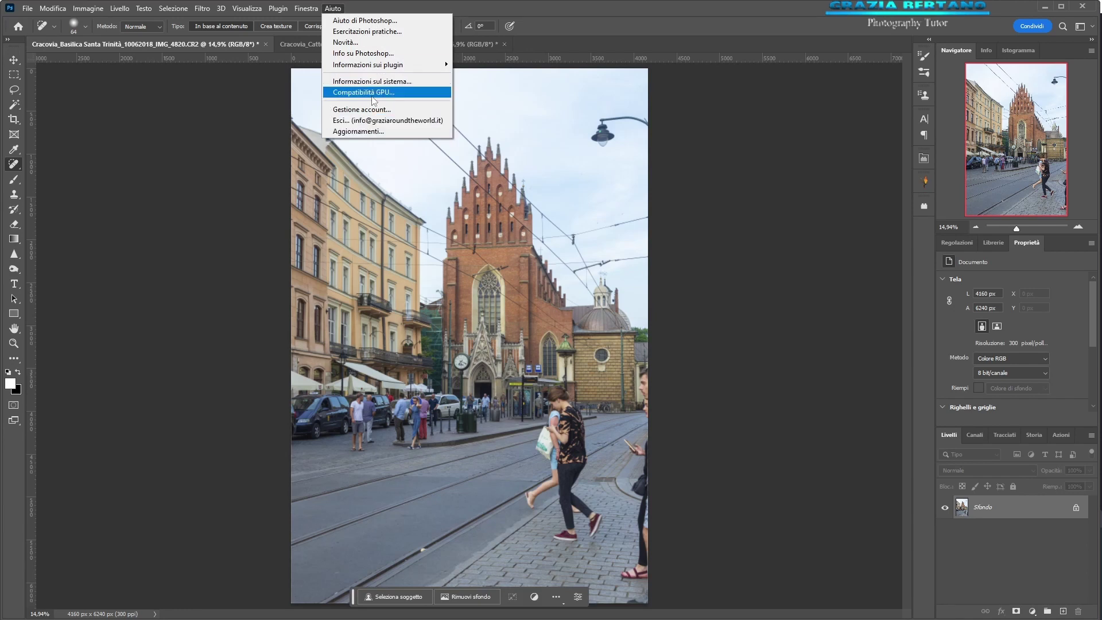
{"action": "left_click", "coordinate": [350, 91]}
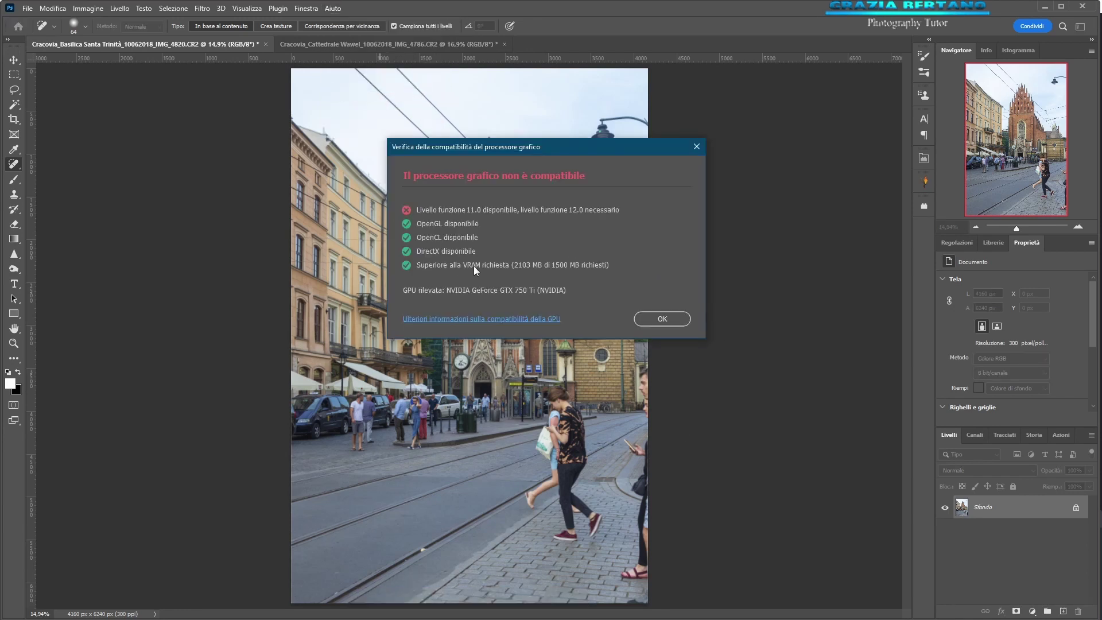
{"action": "left_click", "coordinate": [672, 321]}
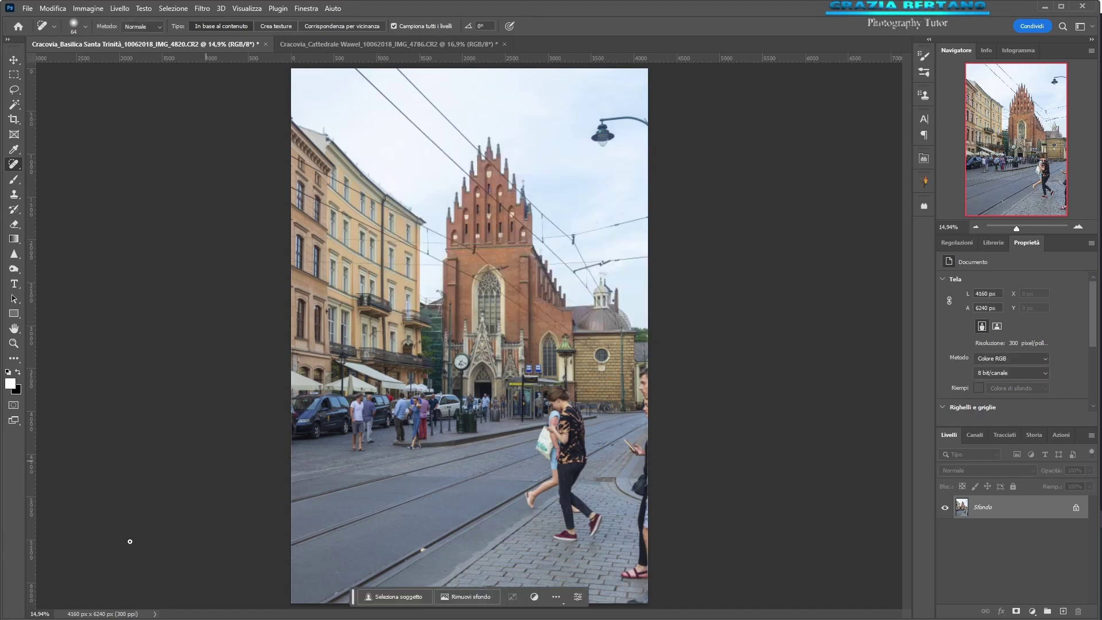
- Select the Remove tool from the pen tool group and bring up the toolbar customization settings
{"action": "left_click", "coordinate": [11, 360]}
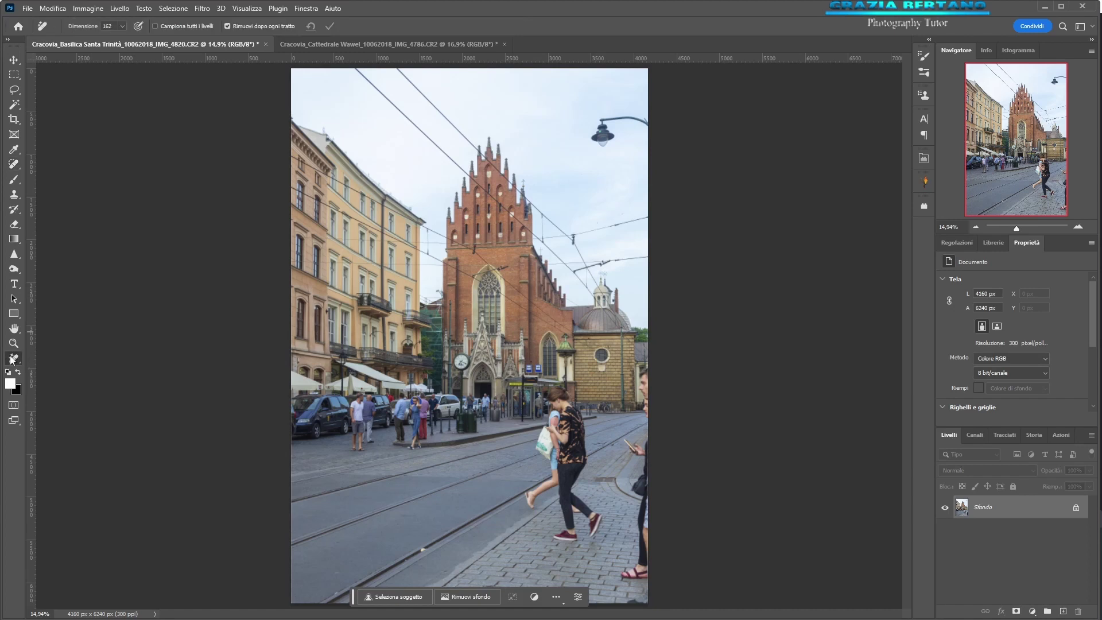
{"action": "right_click", "coordinate": [11, 361]}
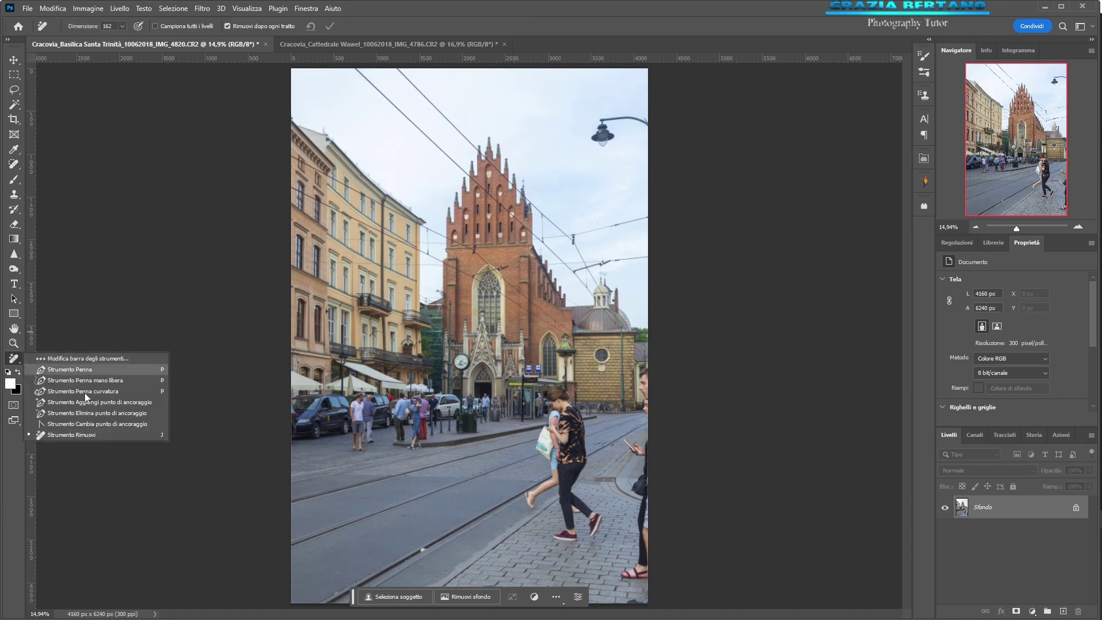
{"action": "left_click", "coordinate": [91, 435]}
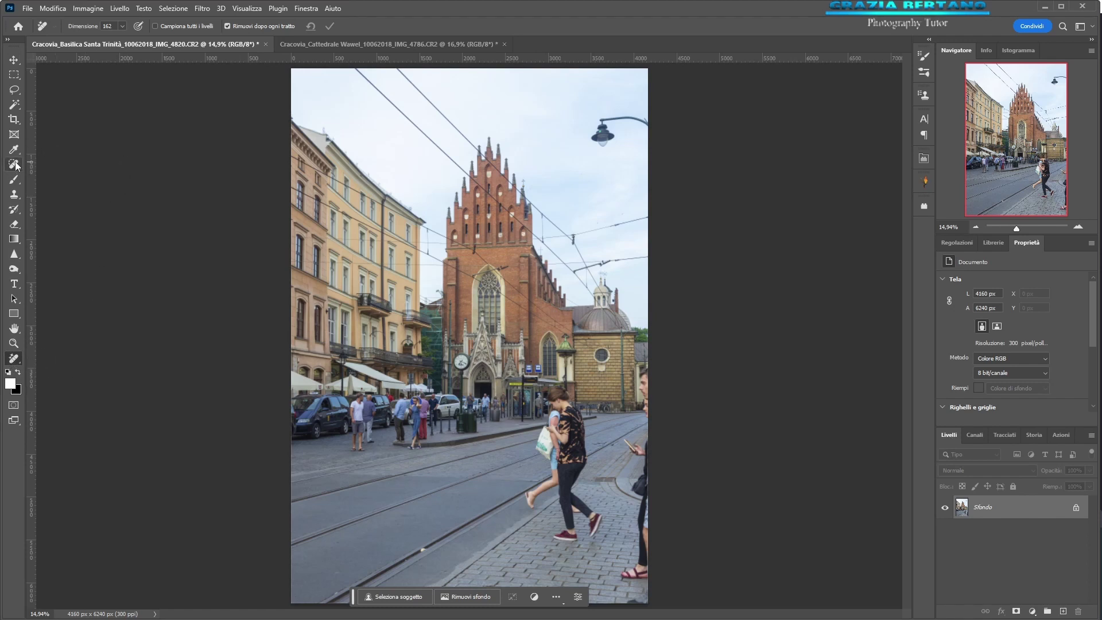
{"action": "right_click", "coordinate": [18, 362]}
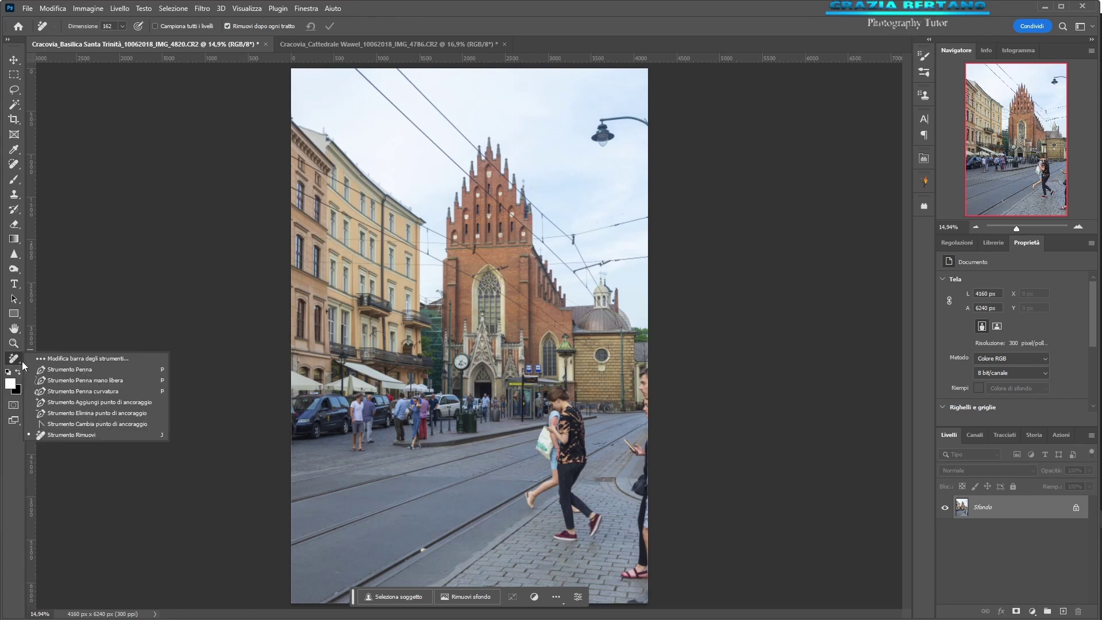
{"action": "left_click", "coordinate": [62, 359]}
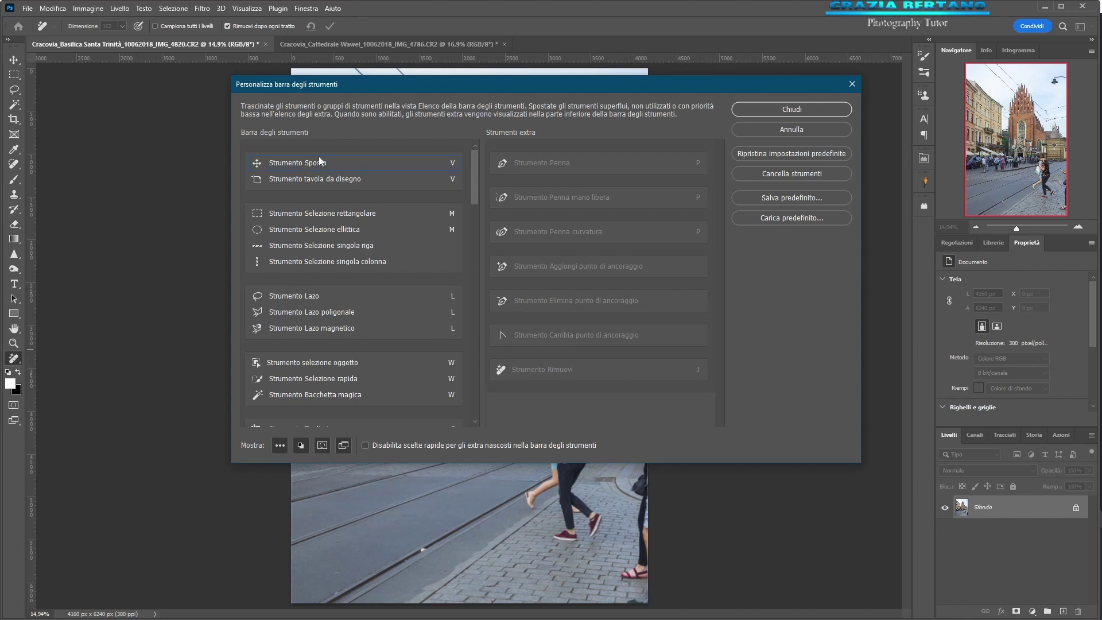
- Move the Remove tool into the healing group, right after the Spot Healing Brush, and close Customize Toolbar
{"action": "type", "text": "1"}
{"action": "left_click_drag", "start_coordinate": [473, 202], "coordinate": [472, 272]}
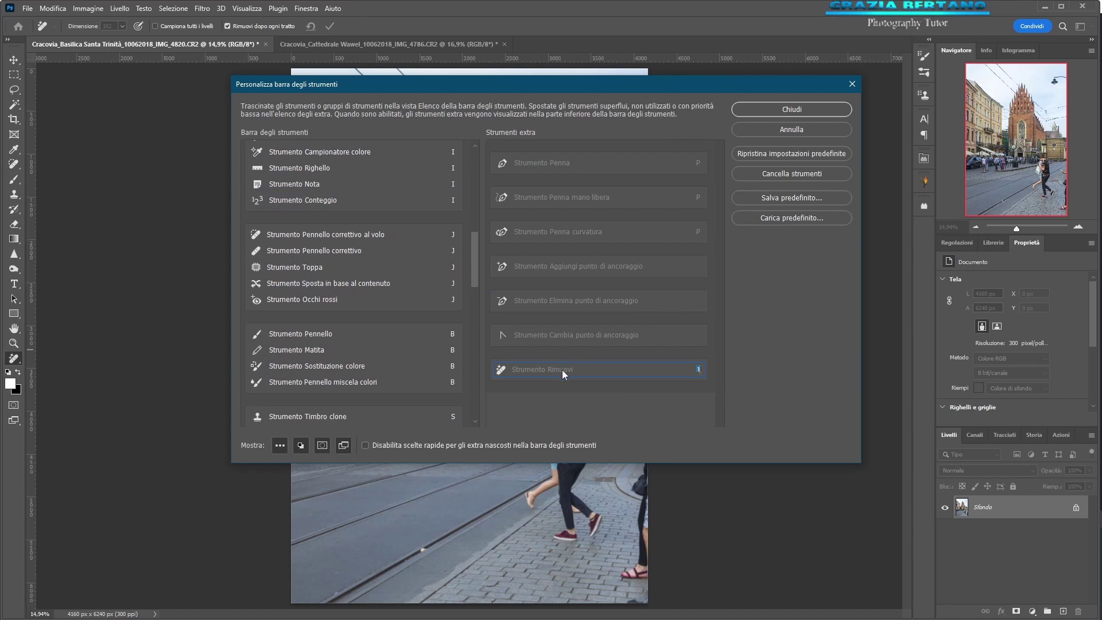
{"action": "left_click_drag", "start_coordinate": [563, 370], "coordinate": [415, 248]}
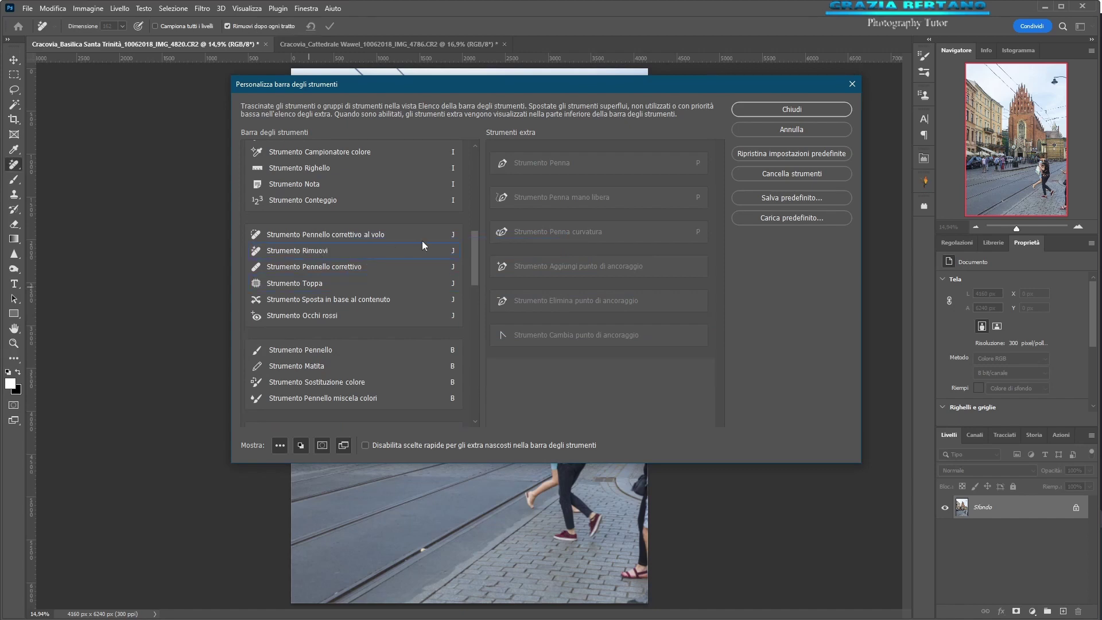
{"action": "left_click", "coordinate": [790, 110]}
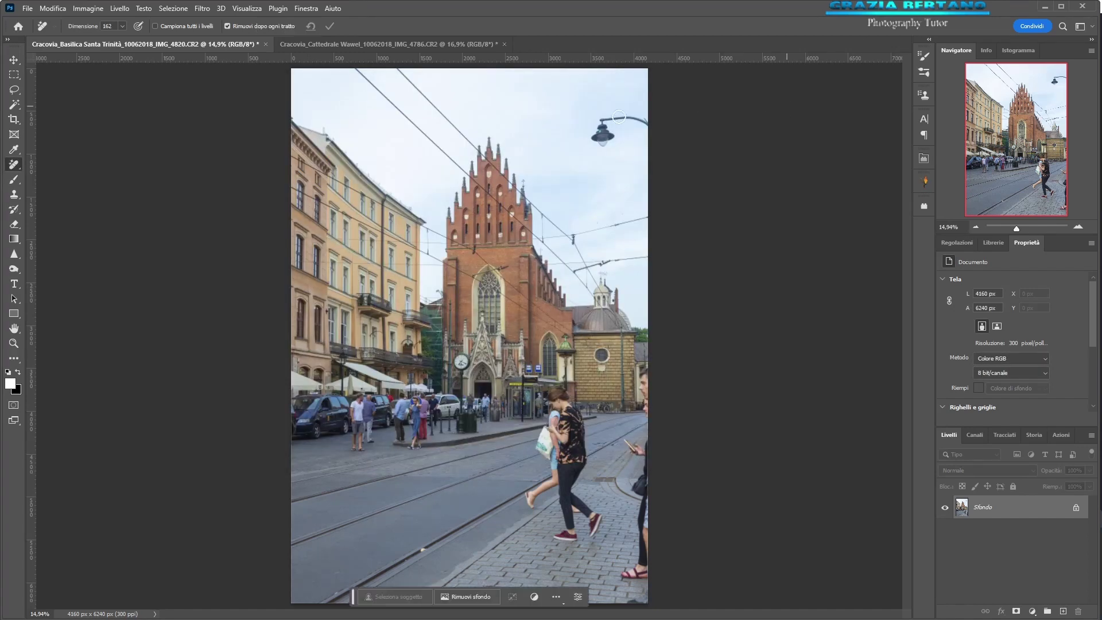
- Paint out the cut-off pedestrian at the right edge and the leftovers along the bottom
{"action": "right_click", "coordinate": [19, 168]}
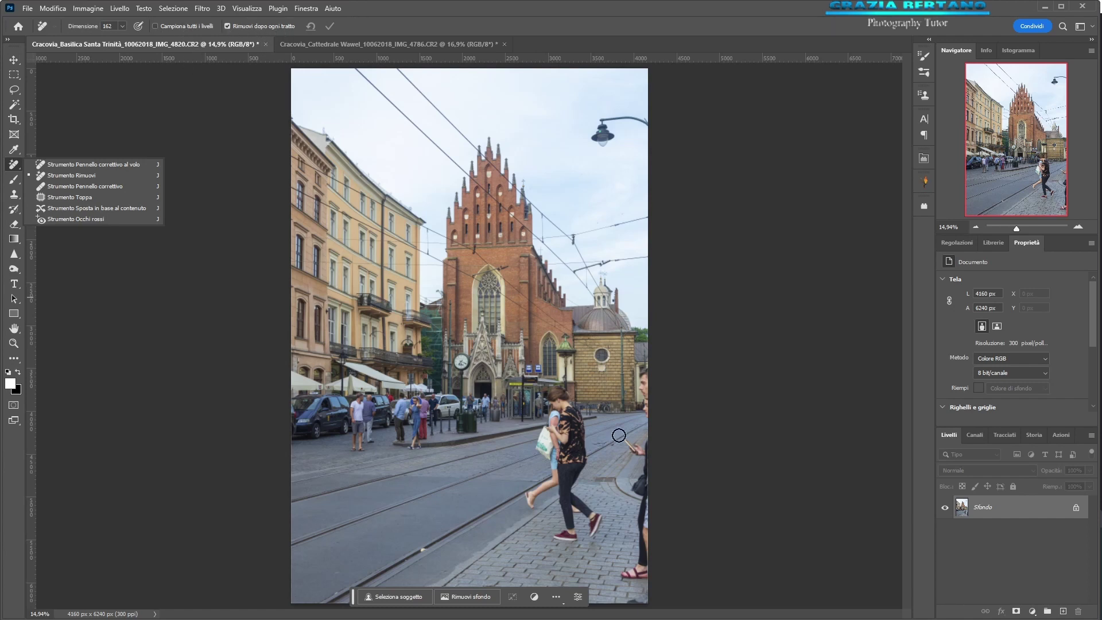
{"action": "left_click_drag", "start_coordinate": [644, 371], "coordinate": [647, 375]}
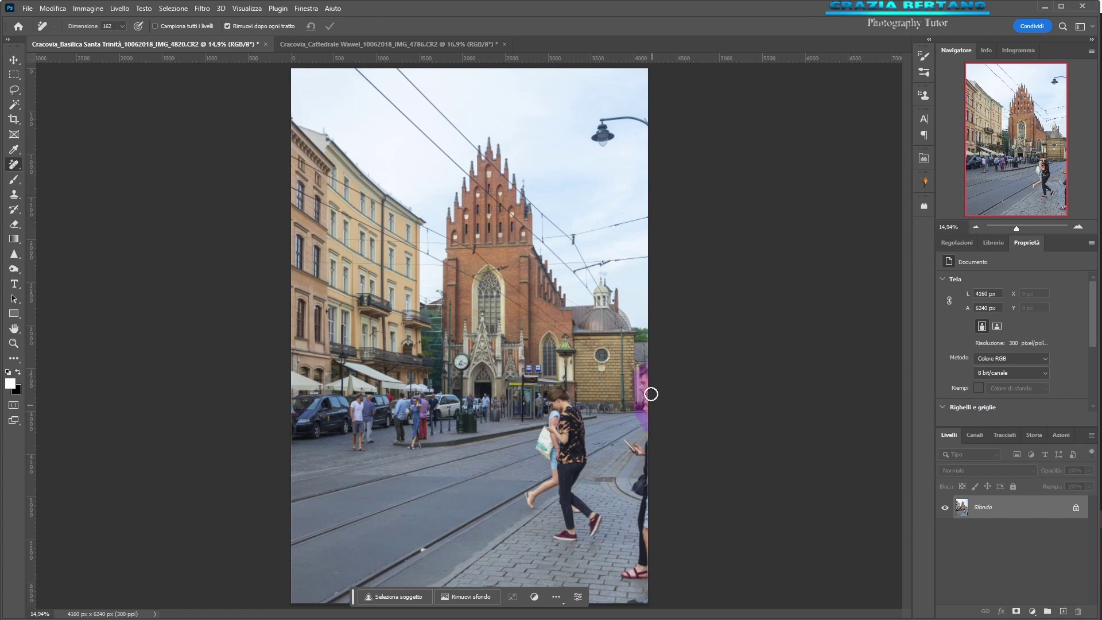
{"action": "left_click_drag", "start_coordinate": [647, 374], "coordinate": [643, 383]}
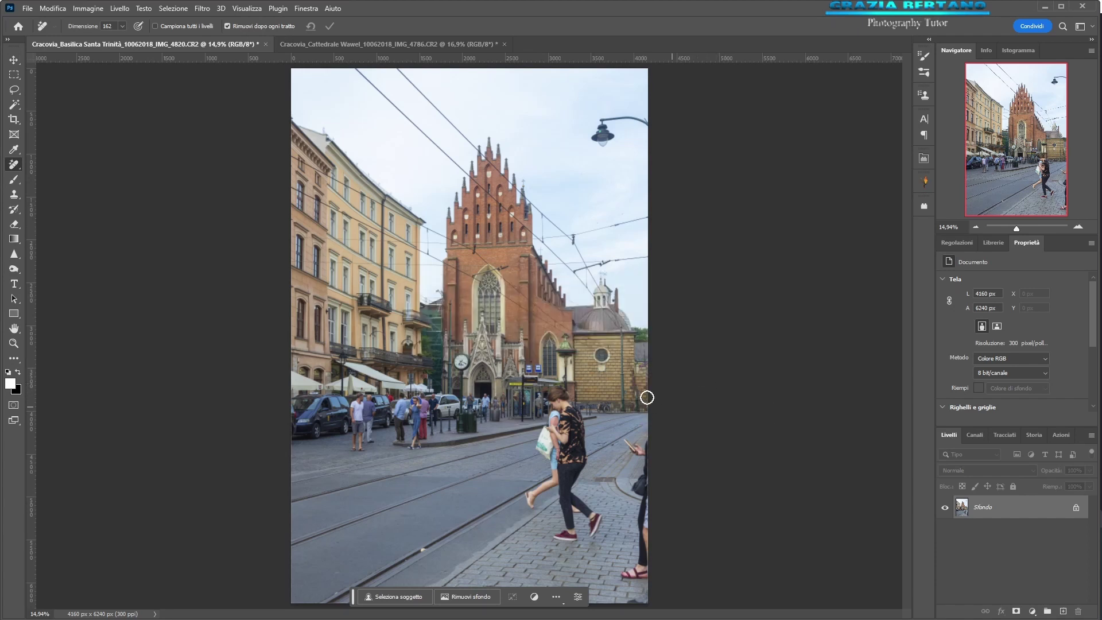
{"action": "mouse_move", "coordinate": [648, 434]}
{"action": "left_mouse_down"}
{"action": "mouse_move", "coordinate": [628, 443]}
{"action": "mouse_move", "coordinate": [650, 487]}
{"action": "left_mouse_up"}
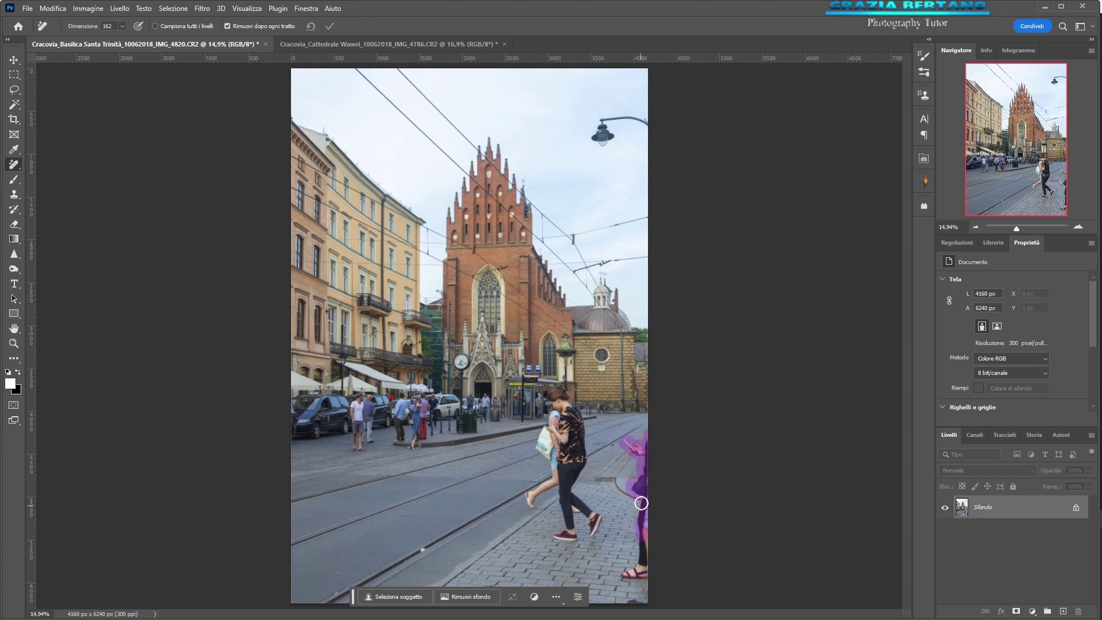
{"action": "left_click_drag", "start_coordinate": [650, 487], "coordinate": [645, 570]}
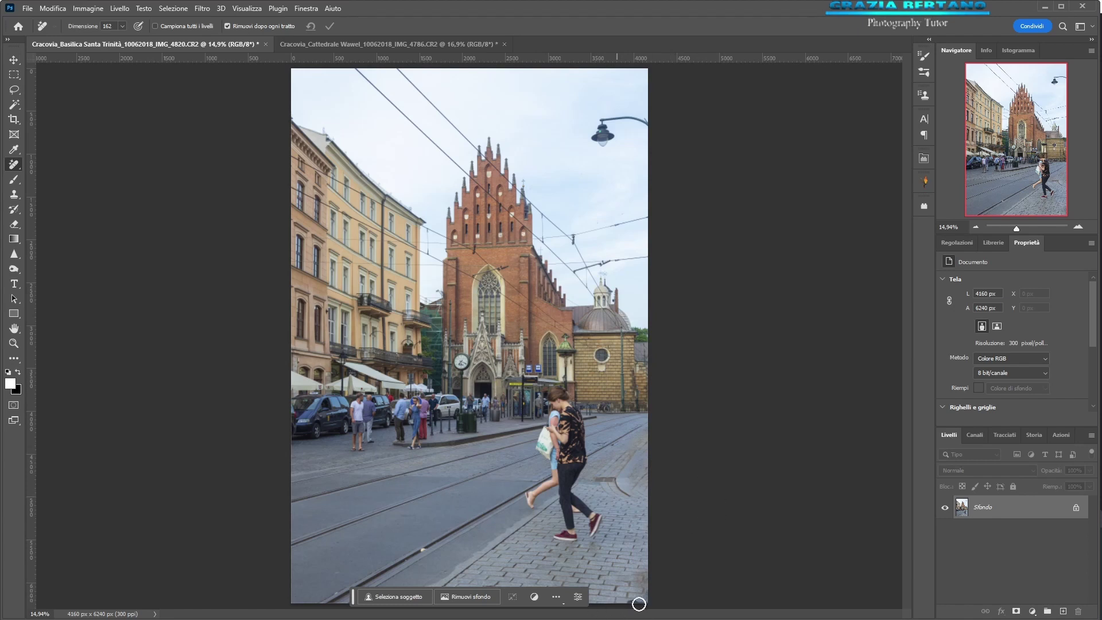
{"action": "left_click_drag", "start_coordinate": [655, 601], "coordinate": [632, 607]}
{"action": "left_click_drag", "start_coordinate": [631, 496], "coordinate": [663, 500]}
- Zoom the photo to 25% and turn off Rimuovi dopo ogni tratto
{"action": "left_click", "coordinate": [1079, 228]}
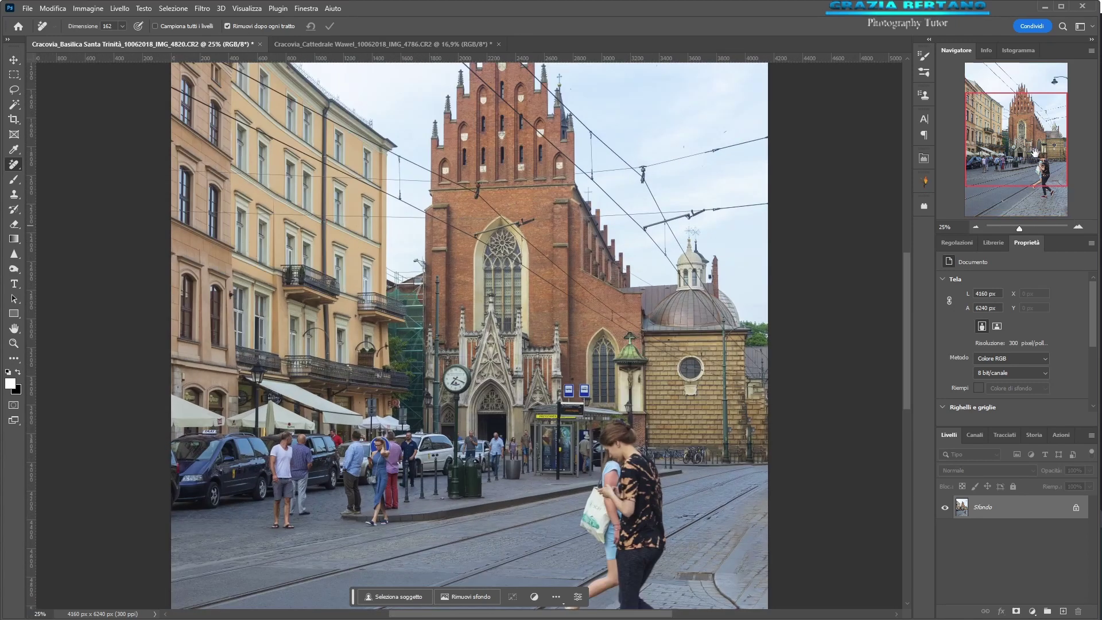
{"action": "left_click_drag", "start_coordinate": [1041, 165], "coordinate": [1041, 186]}
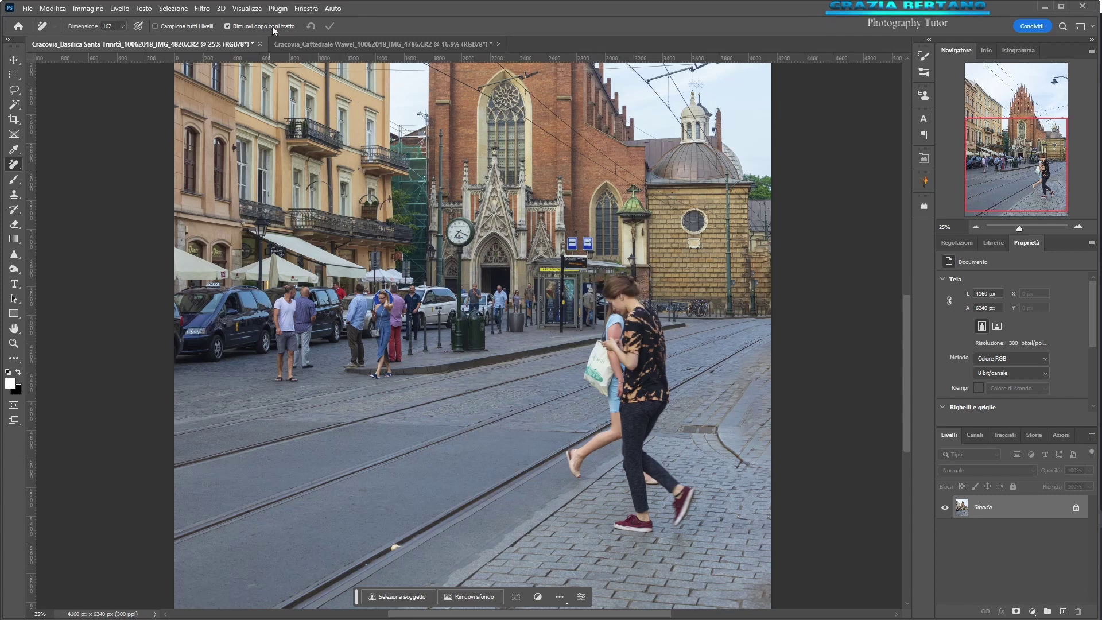
{"action": "left_click", "coordinate": [227, 25]}
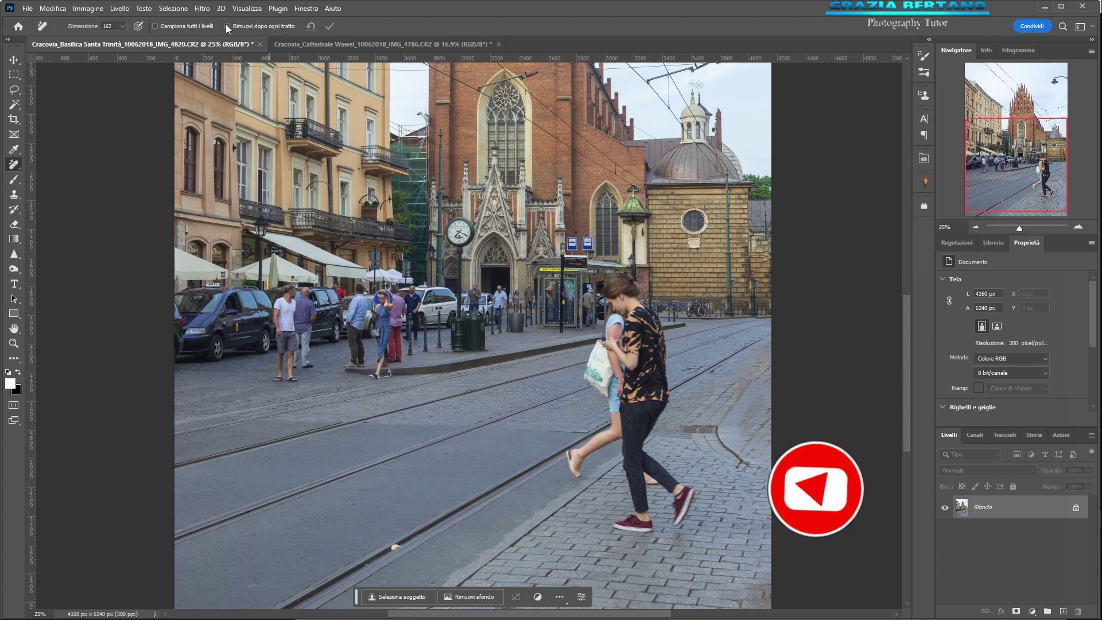
- Paint over the couple crossing the tram tracks, then zoom in on the bus shelter
{"action": "left_click_drag", "start_coordinate": [621, 277], "coordinate": [650, 464]}
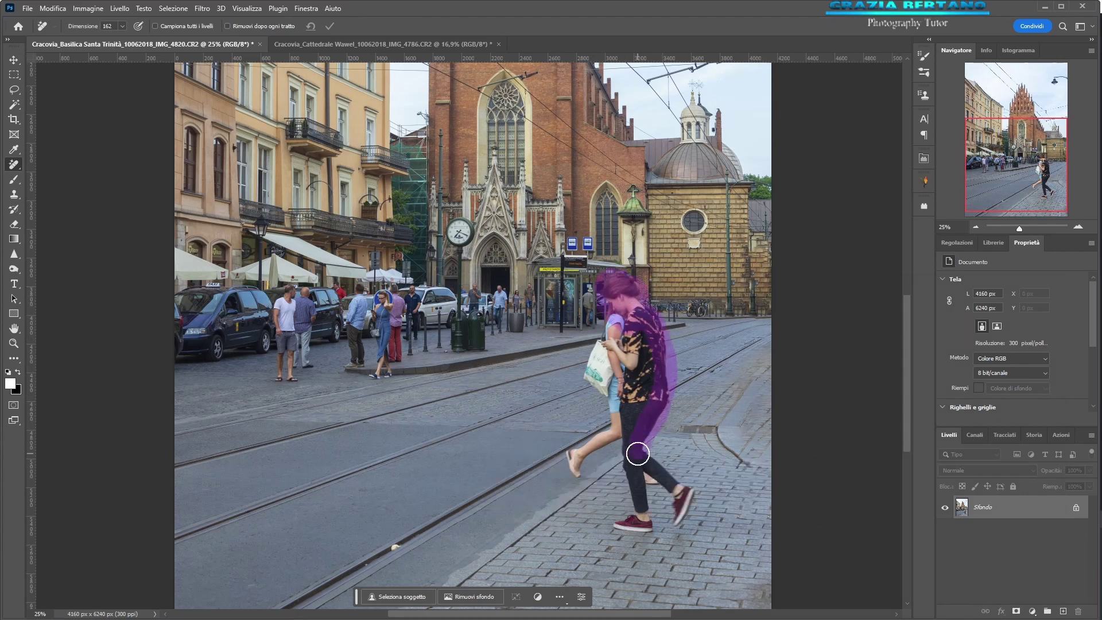
{"action": "mouse_move", "coordinate": [649, 464]}
{"action": "left_mouse_down"}
{"action": "mouse_move", "coordinate": [688, 502]}
{"action": "mouse_move", "coordinate": [652, 475]}
{"action": "mouse_move", "coordinate": [636, 500]}
{"action": "mouse_move", "coordinate": [646, 524]}
{"action": "mouse_move", "coordinate": [576, 455]}
{"action": "mouse_move", "coordinate": [612, 407]}
{"action": "mouse_move", "coordinate": [601, 351]}
{"action": "mouse_move", "coordinate": [623, 316]}
{"action": "left_mouse_up"}
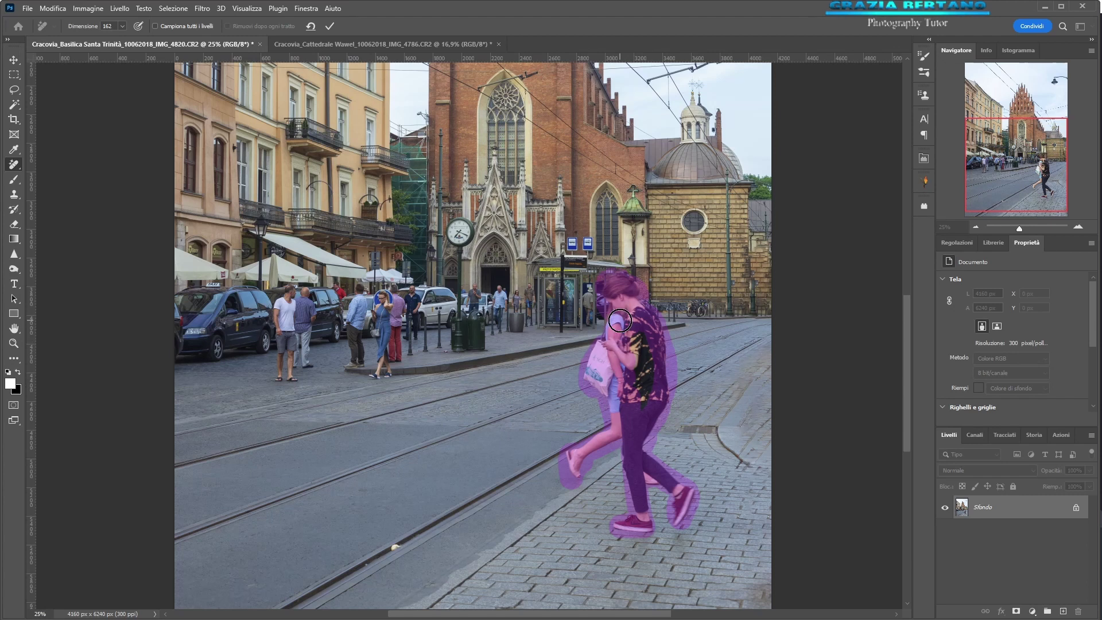
{"action": "mouse_move", "coordinate": [624, 316]}
{"action": "left_mouse_down"}
{"action": "mouse_move", "coordinate": [628, 345]}
{"action": "mouse_move", "coordinate": [650, 344]}
{"action": "mouse_move", "coordinate": [643, 397]}
{"action": "left_mouse_up"}
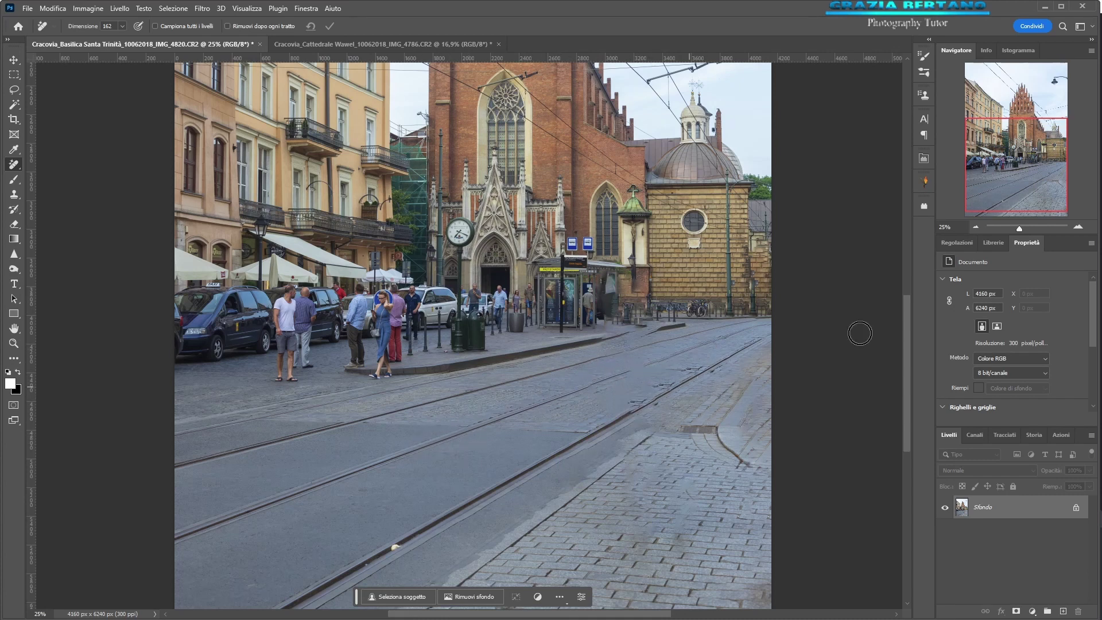
{"action": "left_click_drag", "start_coordinate": [908, 324], "coordinate": [907, 306]}
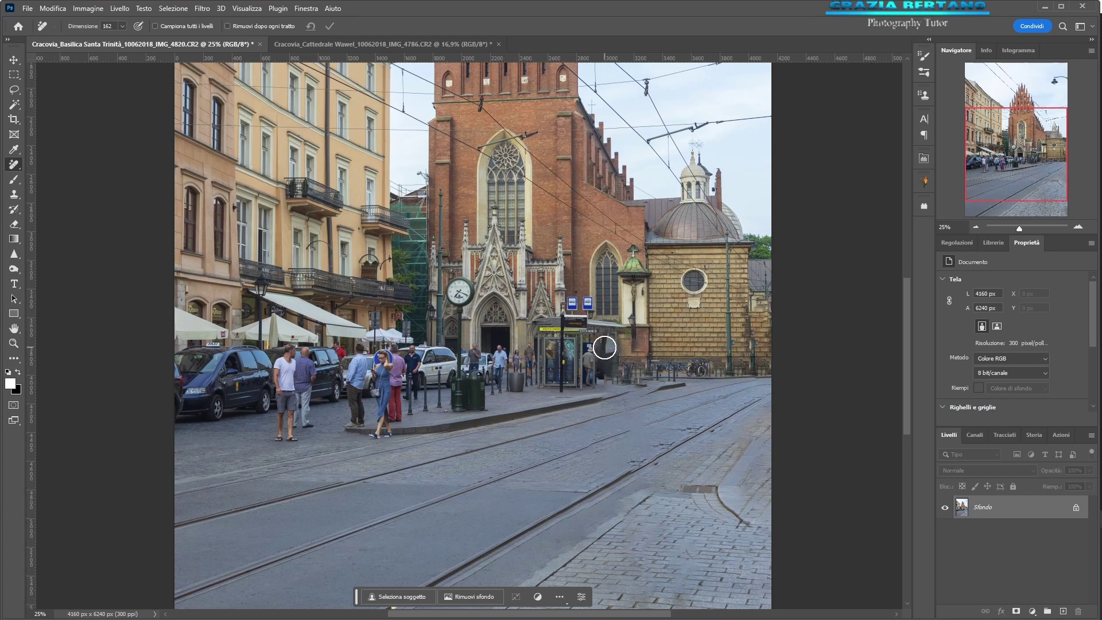
{"action": "left_click_drag", "start_coordinate": [603, 356], "coordinate": [651, 414]}
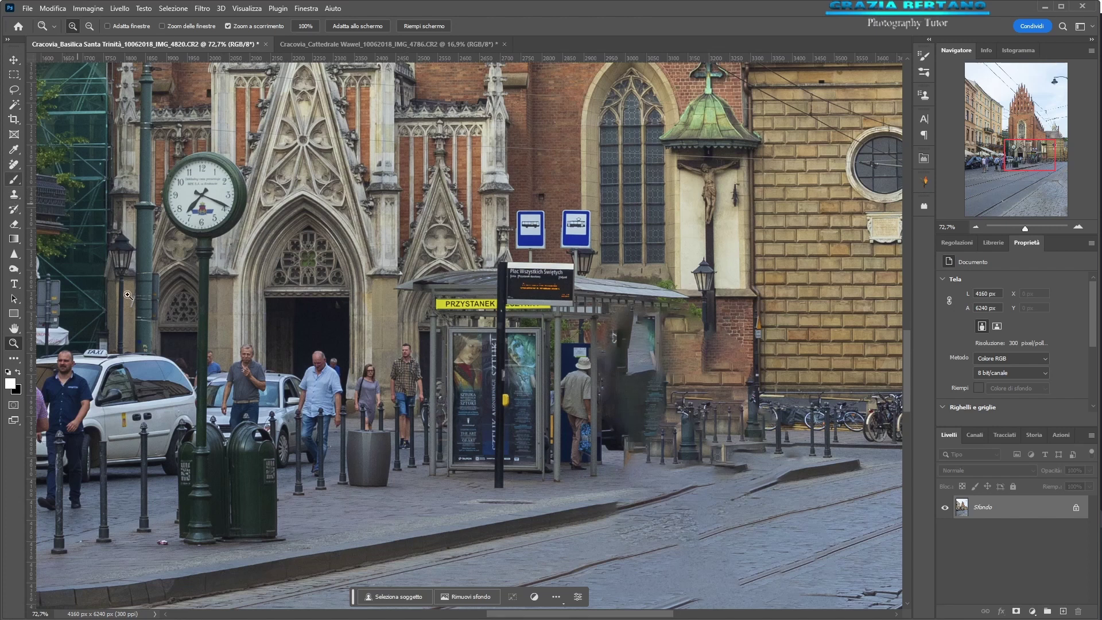
- Repaint the smudged patch beside the bus shelter with the Remove tool and apply it
{"action": "key", "text": "j"}
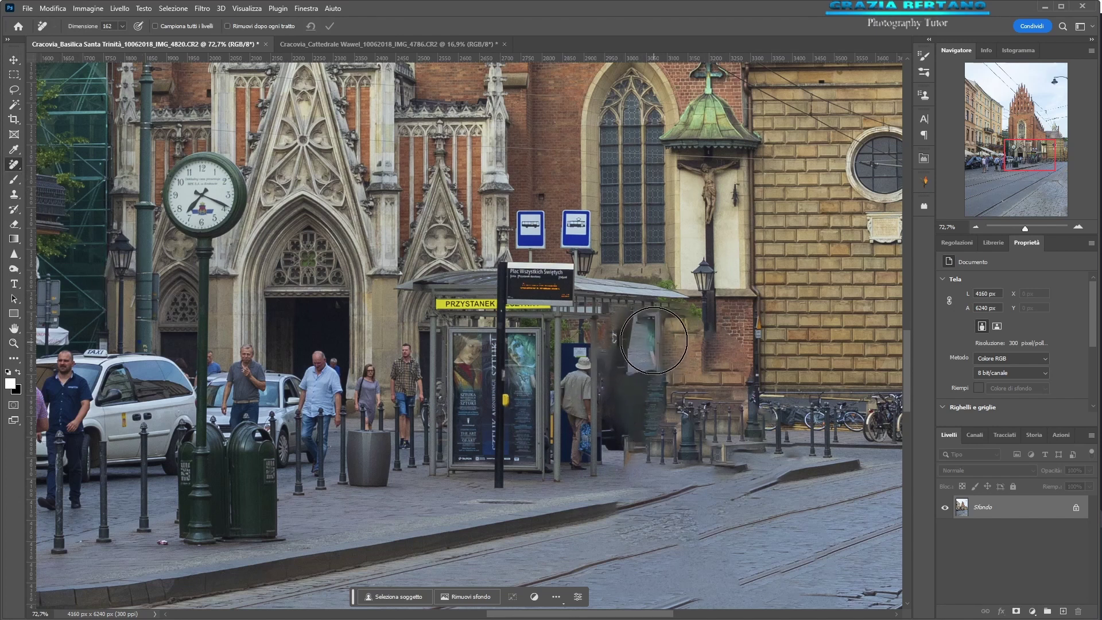
{"action": "left_click_drag", "start_coordinate": [660, 354], "coordinate": [664, 453]}
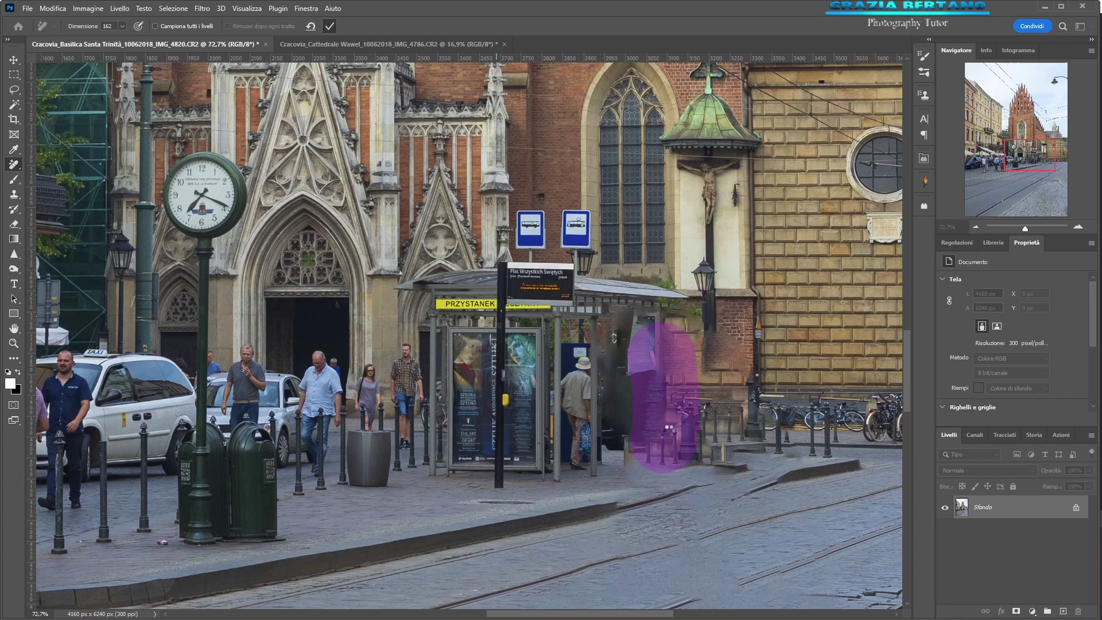
{"action": "left_click", "coordinate": [330, 25]}
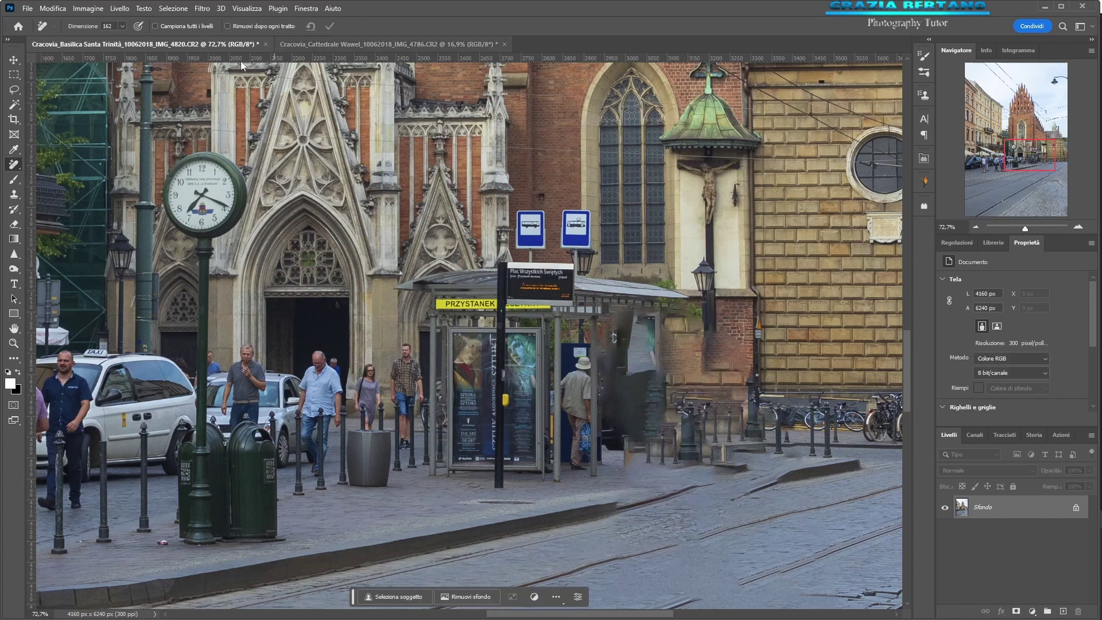
- Re-enable Rimuovi dopo ogni tratto, erase the bollard clutter, and reduce the brush size
{"action": "left_click", "coordinate": [226, 26]}
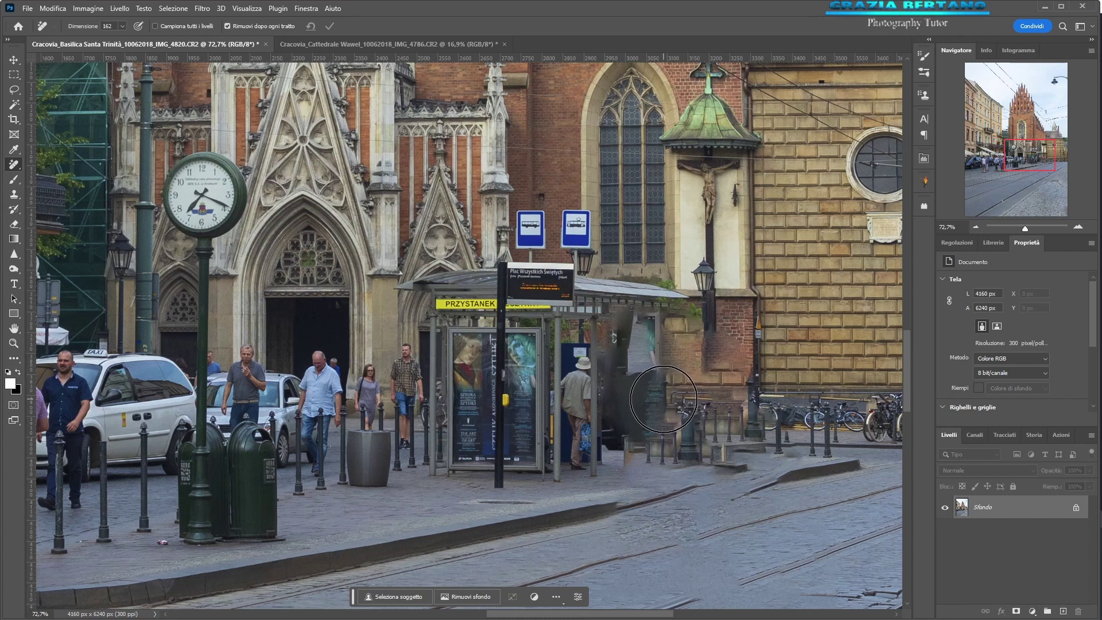
{"action": "left_click_drag", "start_coordinate": [661, 397], "coordinate": [661, 446]}
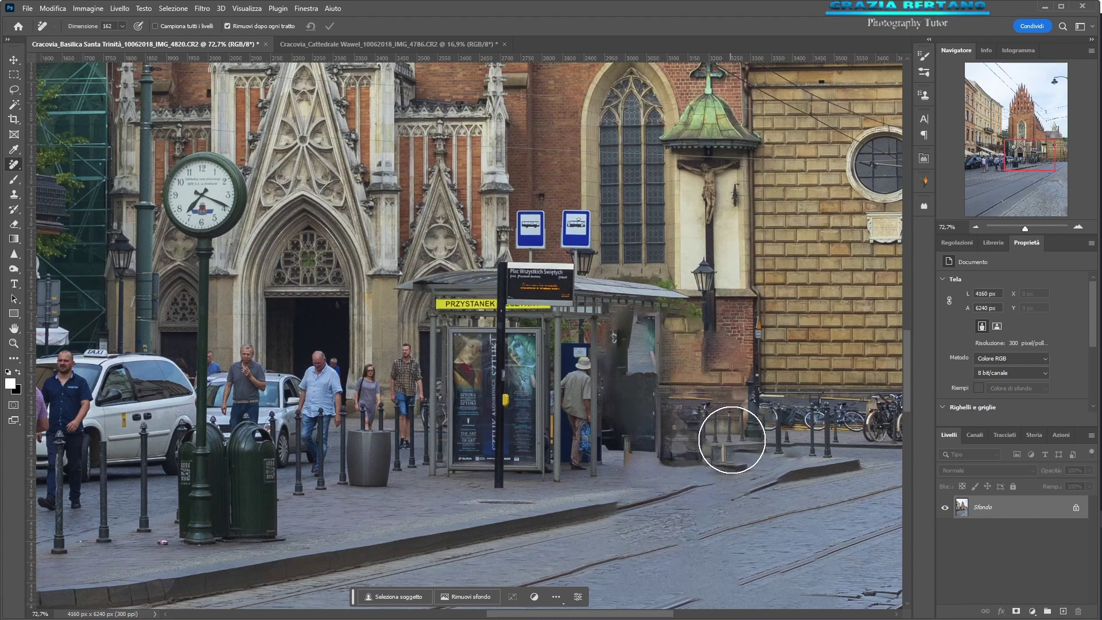
{"action": "left_click", "coordinate": [122, 26]}
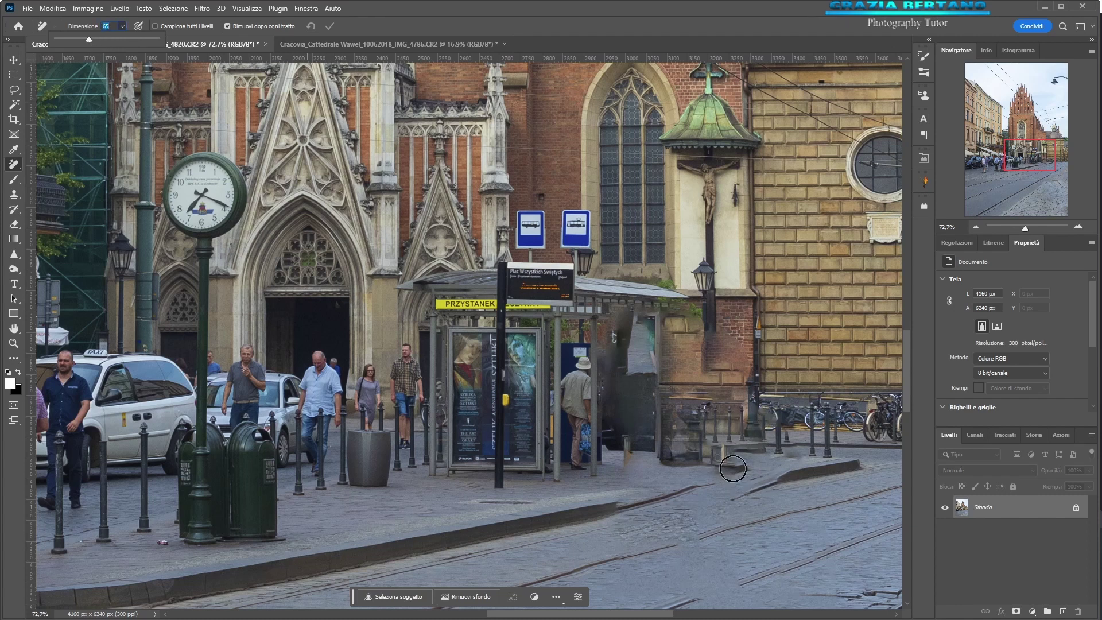
- Erase the kerb clutter, the bin, the man at the bus stop and the ticket-machine figure
{"action": "left_click_drag", "start_coordinate": [745, 468], "coordinate": [712, 466]}
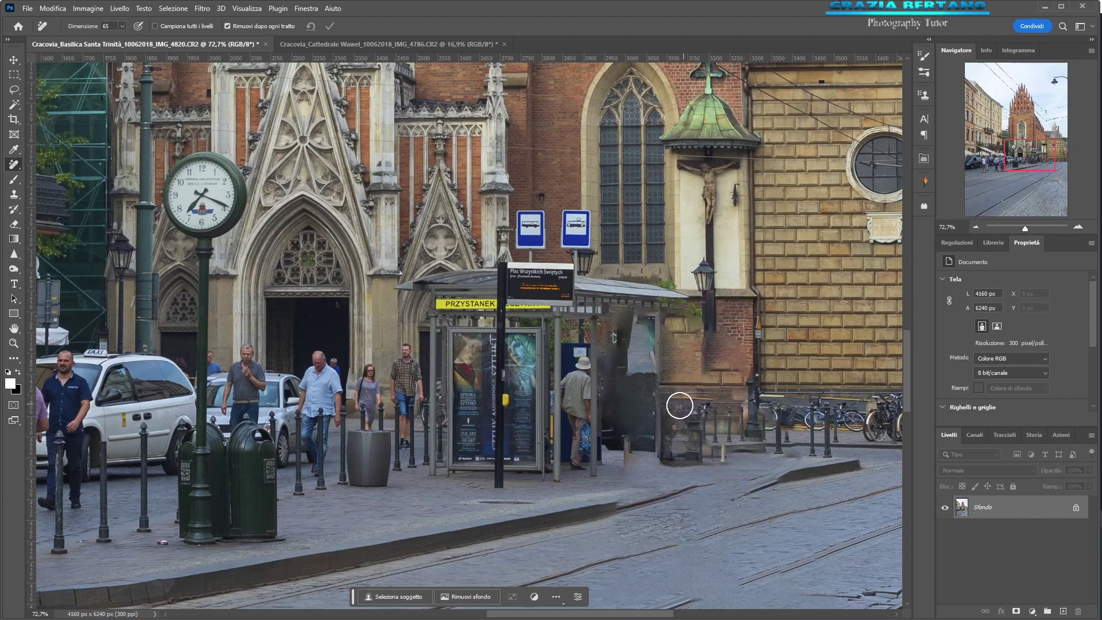
{"action": "mouse_move", "coordinate": [687, 406]}
{"action": "left_mouse_down"}
{"action": "mouse_move", "coordinate": [697, 461]}
{"action": "mouse_move", "coordinate": [723, 458]}
{"action": "left_mouse_up"}
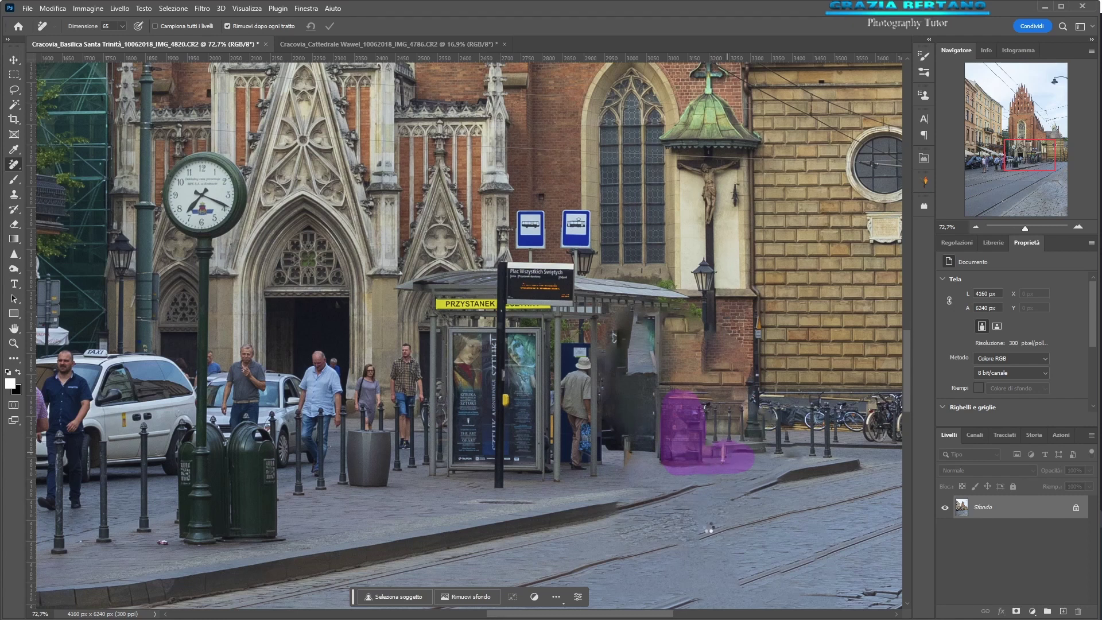
{"action": "left_click_drag", "start_coordinate": [582, 365], "coordinate": [580, 455]}
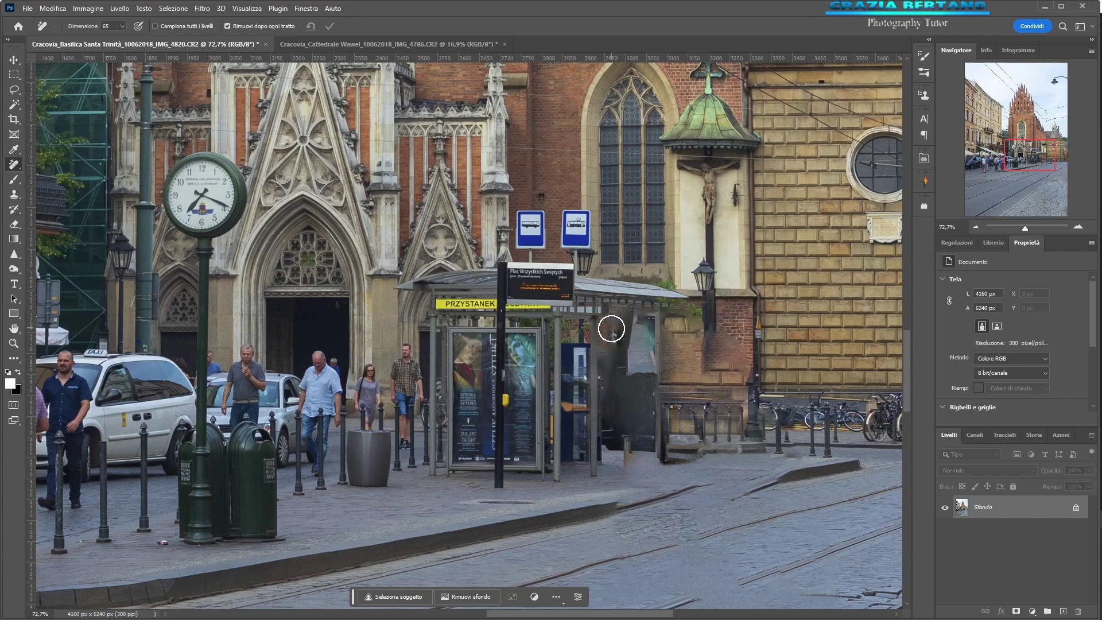
{"action": "left_click_drag", "start_coordinate": [610, 341], "coordinate": [626, 459]}
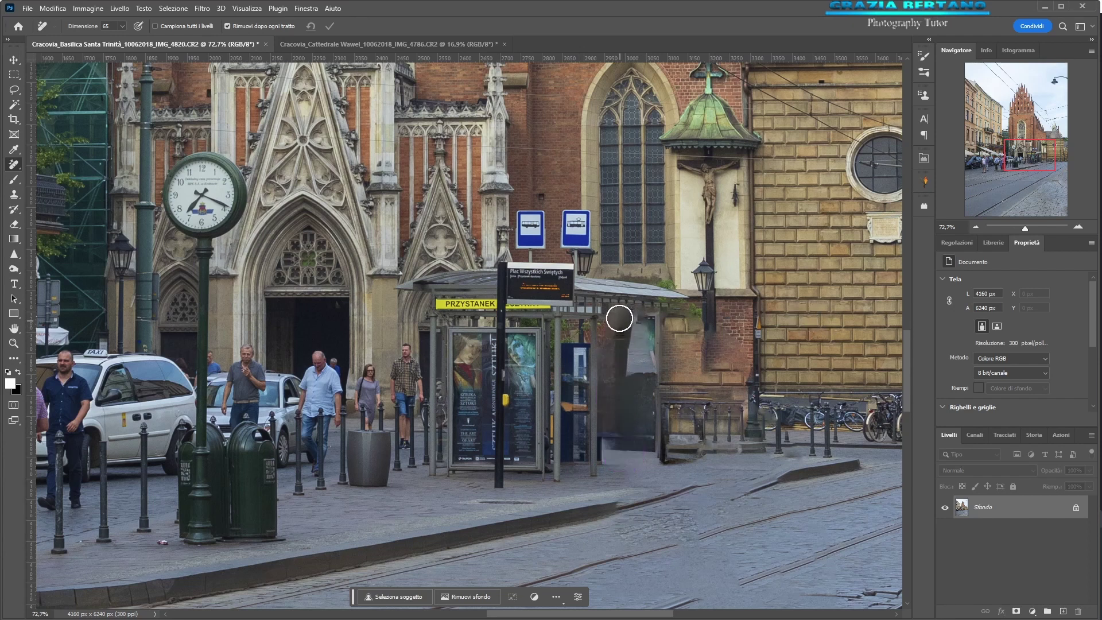
- Clean traces behind the shelter, its glass and blue panel, and the pavement marks
{"action": "mouse_move", "coordinate": [615, 317]}
{"action": "left_mouse_down"}
{"action": "mouse_move", "coordinate": [643, 322]}
{"action": "mouse_move", "coordinate": [639, 360]}
{"action": "mouse_move", "coordinate": [626, 366]}
{"action": "mouse_move", "coordinate": [630, 396]}
{"action": "mouse_move", "coordinate": [640, 399]}
{"action": "mouse_move", "coordinate": [643, 372]}
{"action": "mouse_move", "coordinate": [642, 446]}
{"action": "mouse_move", "coordinate": [627, 428]}
{"action": "mouse_move", "coordinate": [625, 440]}
{"action": "mouse_move", "coordinate": [643, 438]}
{"action": "mouse_move", "coordinate": [635, 418]}
{"action": "mouse_move", "coordinate": [620, 440]}
{"action": "mouse_move", "coordinate": [624, 422]}
{"action": "left_mouse_up"}
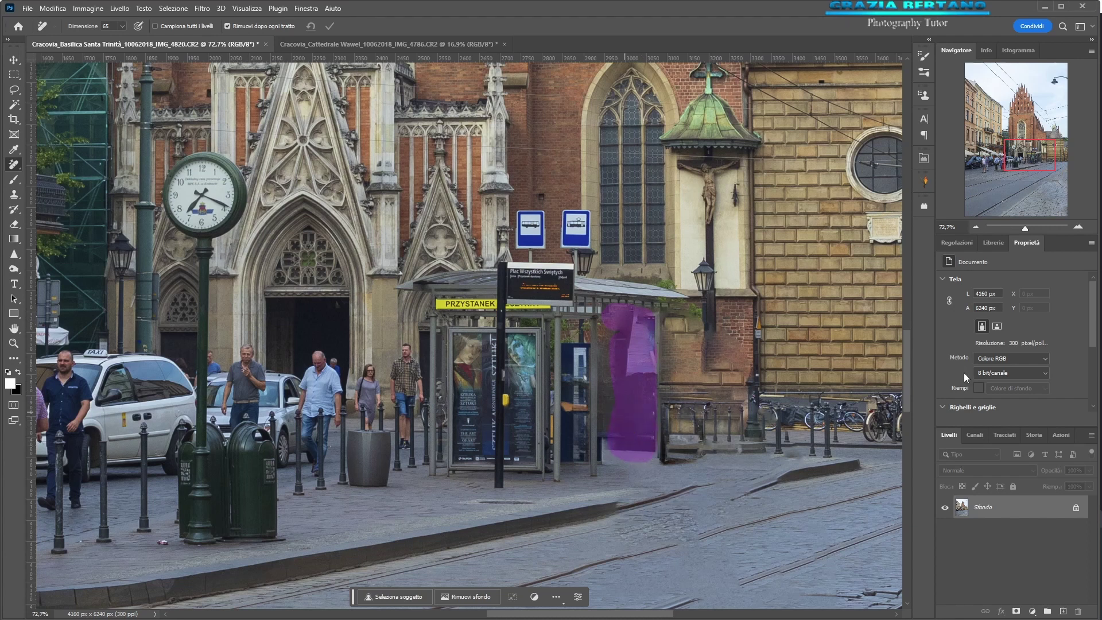
{"action": "mouse_move", "coordinate": [621, 336]}
{"action": "left_mouse_down"}
{"action": "mouse_move", "coordinate": [643, 340]}
{"action": "mouse_move", "coordinate": [639, 371]}
{"action": "left_mouse_up"}
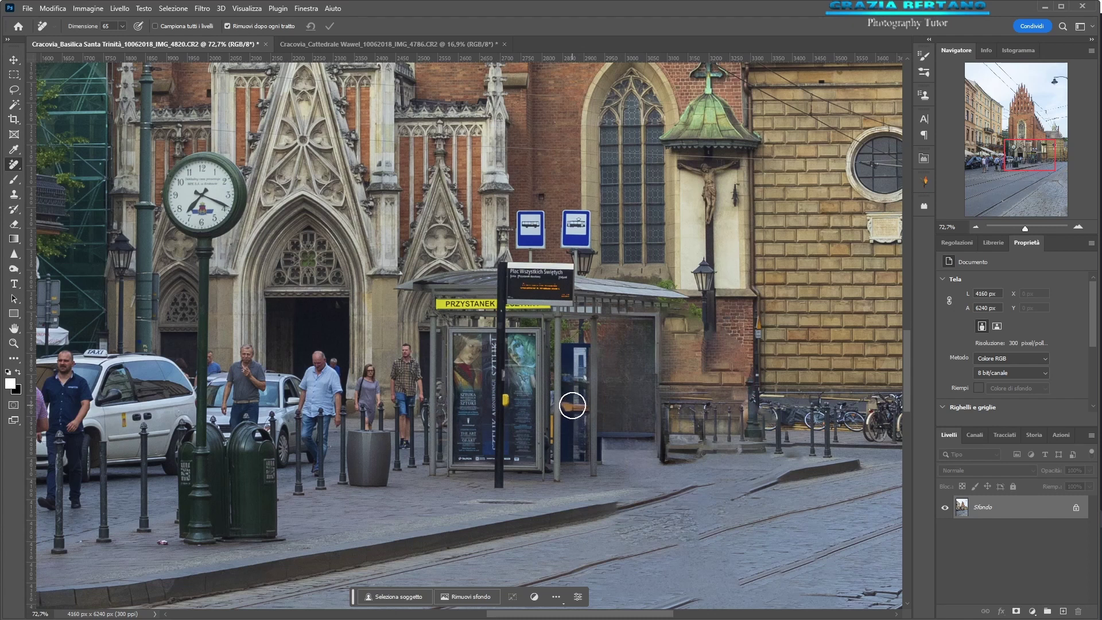
{"action": "left_click_drag", "start_coordinate": [575, 406], "coordinate": [569, 410]}
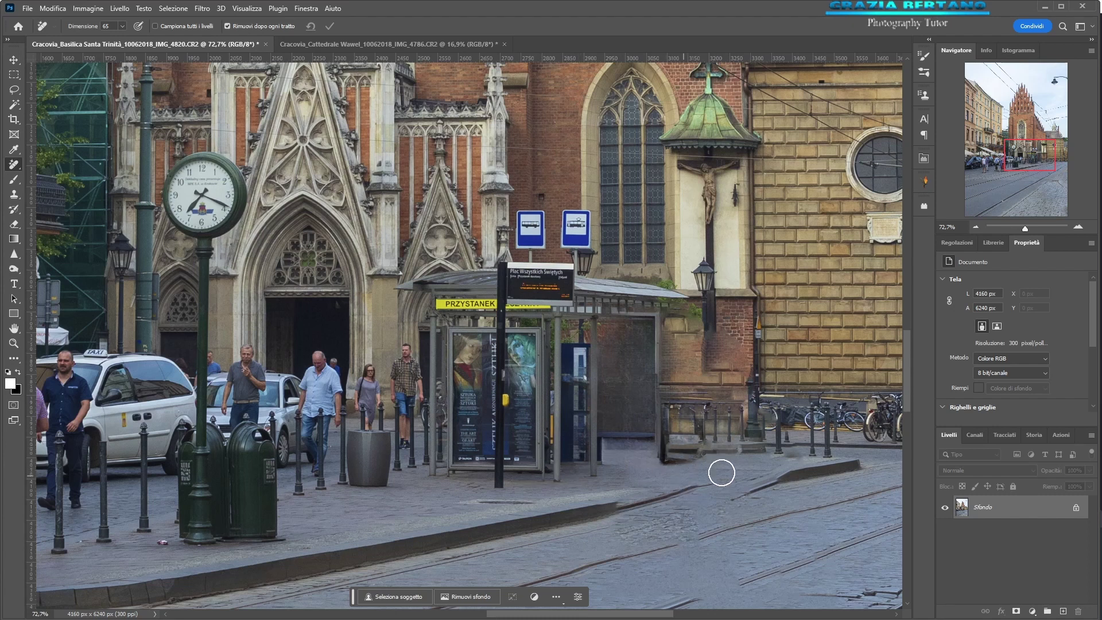
{"action": "left_click_drag", "start_coordinate": [669, 465], "coordinate": [775, 465]}
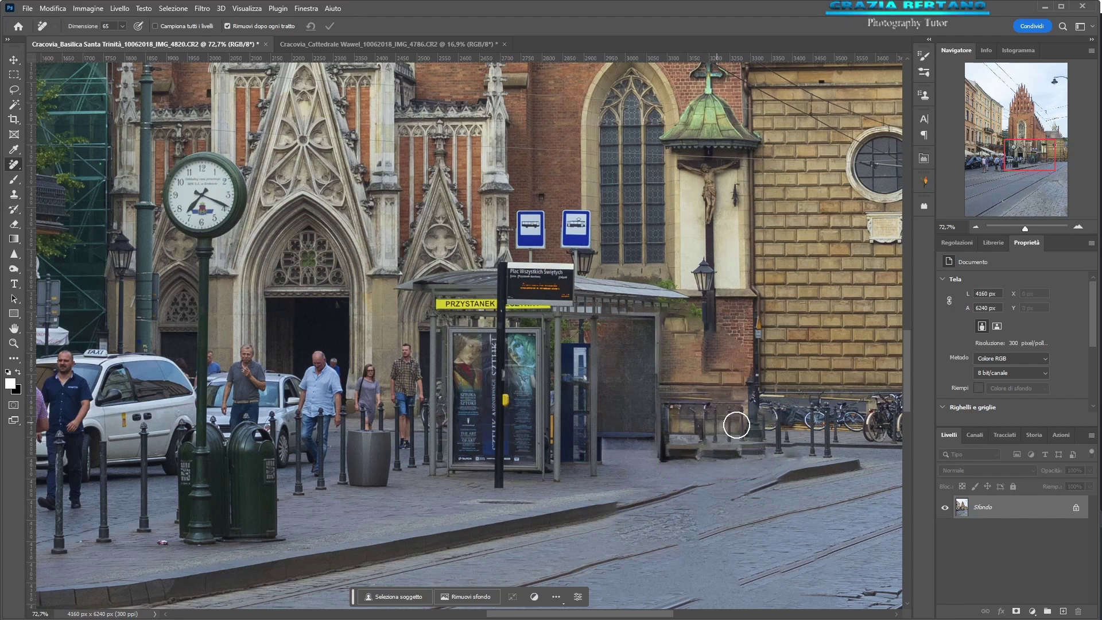
- In the History panel, view the original Apri state, then return to the last Strumento Rimuovi step
{"action": "left_click", "coordinate": [1034, 434]}
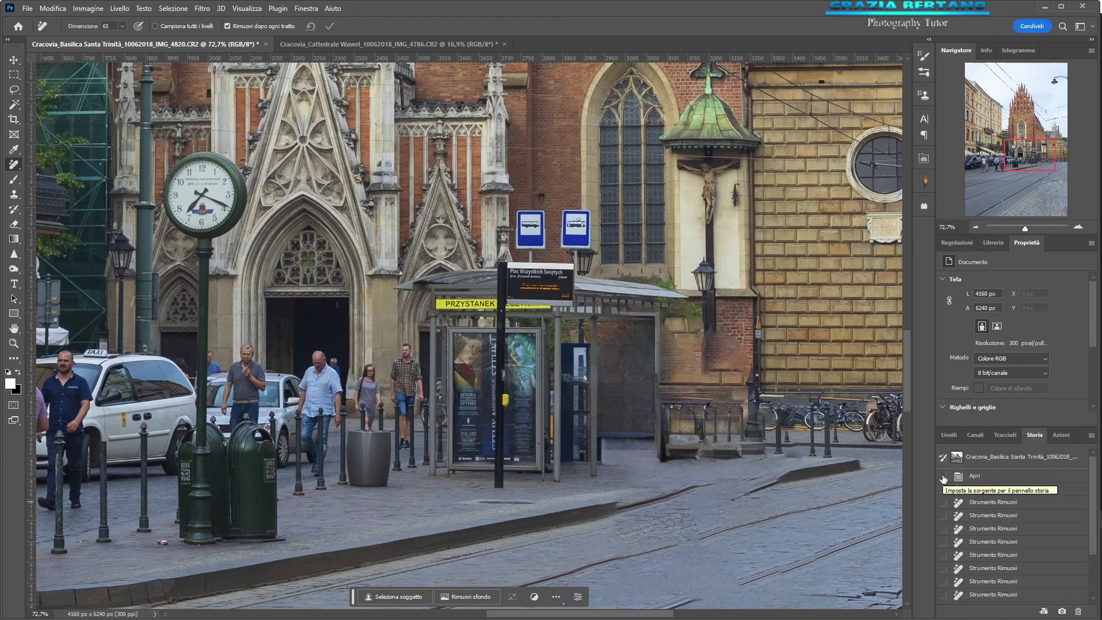
{"action": "left_click", "coordinate": [972, 476]}
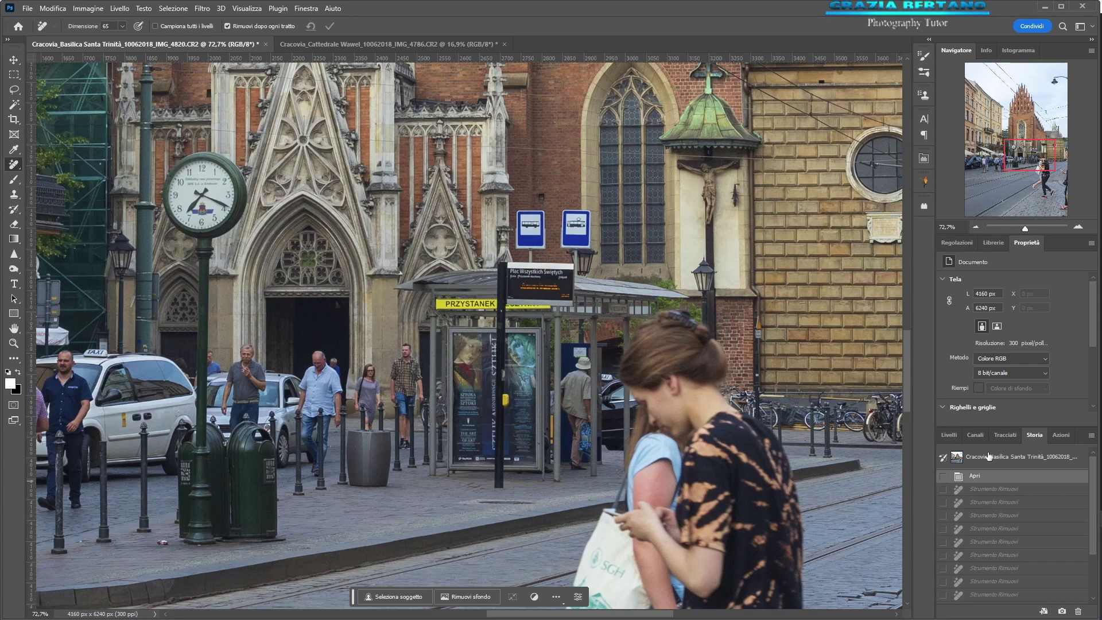
{"action": "scroll", "coordinate": [1096, 512], "scroll_direction": "down", "scroll_amount": 3}
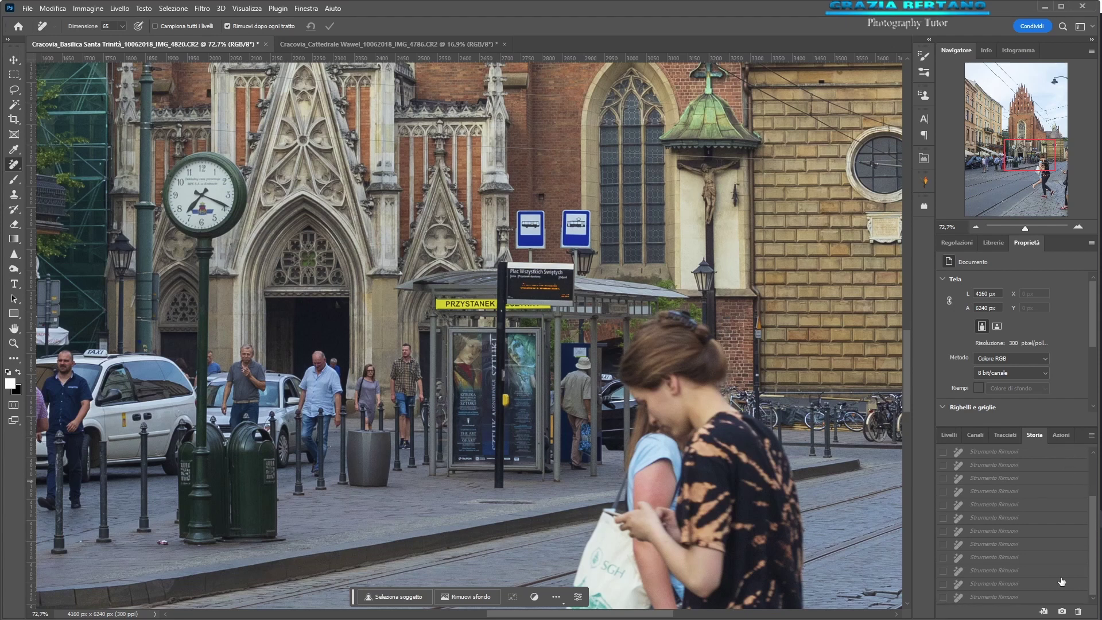
{"action": "left_click", "coordinate": [984, 599]}
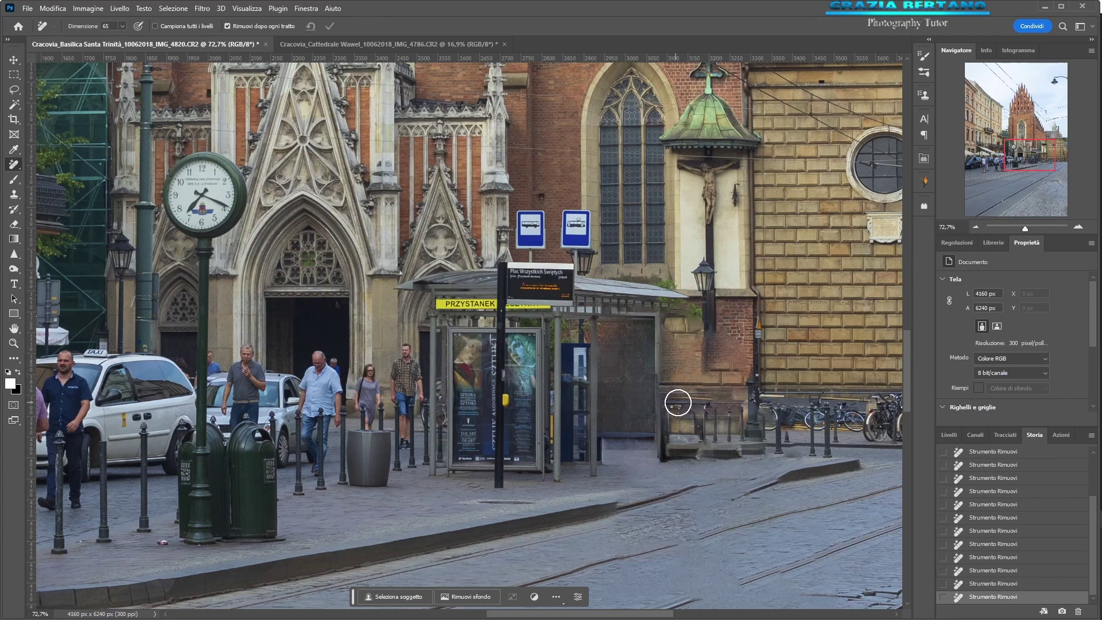
- Clean the railing base and the leftover patches down the brick wall below the lamp
{"action": "mouse_move", "coordinate": [676, 402]}
{"action": "left_mouse_down"}
{"action": "mouse_move", "coordinate": [729, 422]}
{"action": "mouse_move", "coordinate": [717, 397]}
{"action": "mouse_move", "coordinate": [728, 448]}
{"action": "mouse_move", "coordinate": [718, 430]}
{"action": "left_mouse_up"}
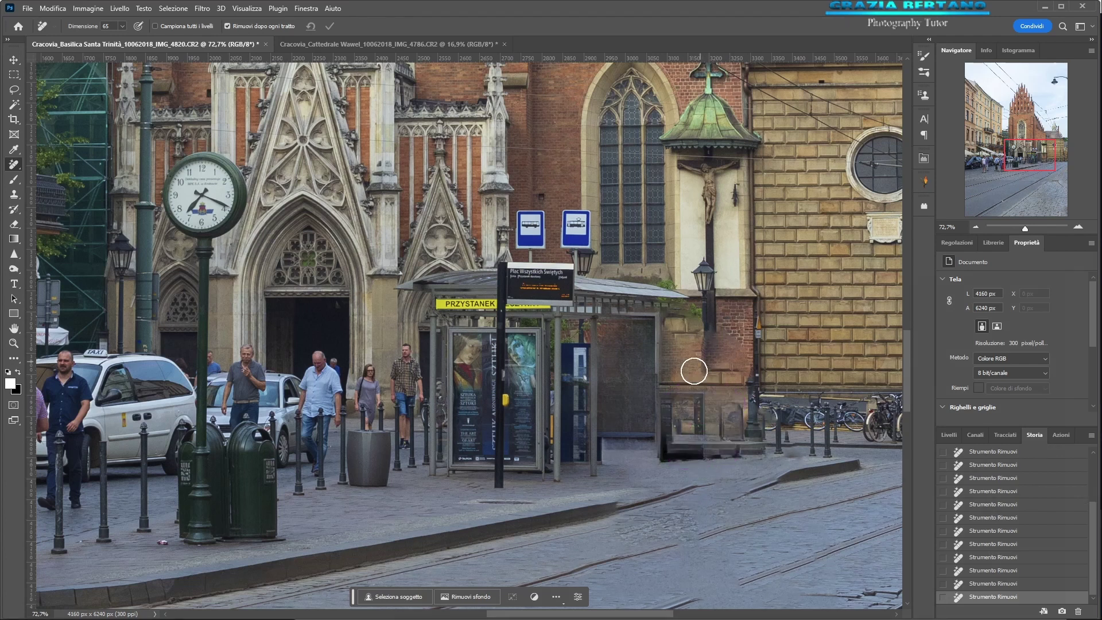
{"action": "left_click_drag", "start_coordinate": [705, 314], "coordinate": [707, 458]}
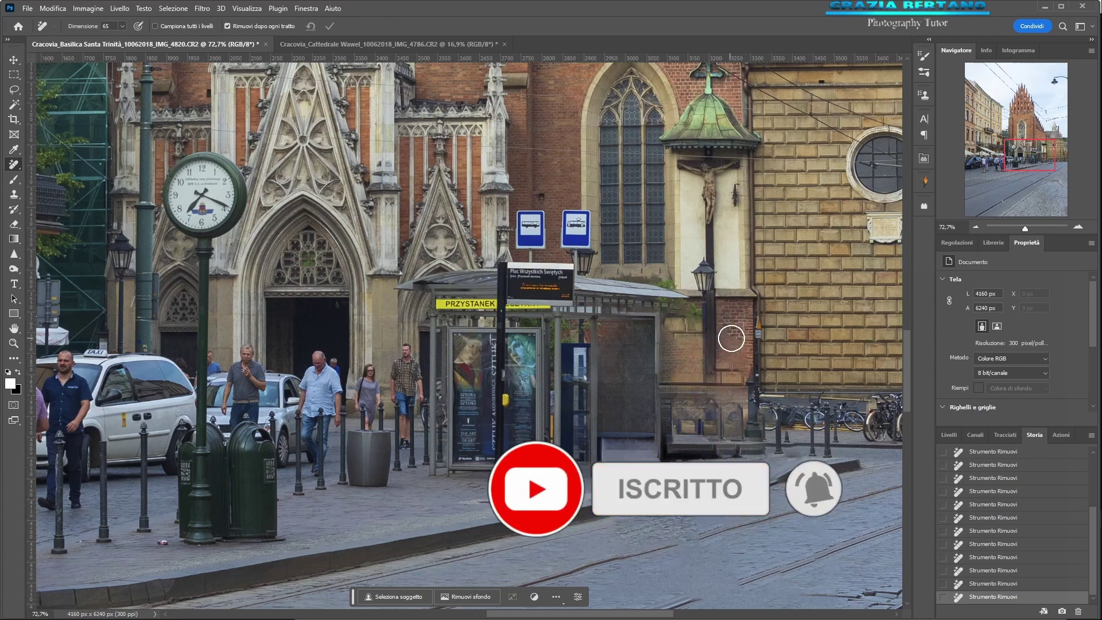
{"action": "left_click_drag", "start_coordinate": [728, 338], "coordinate": [741, 385]}
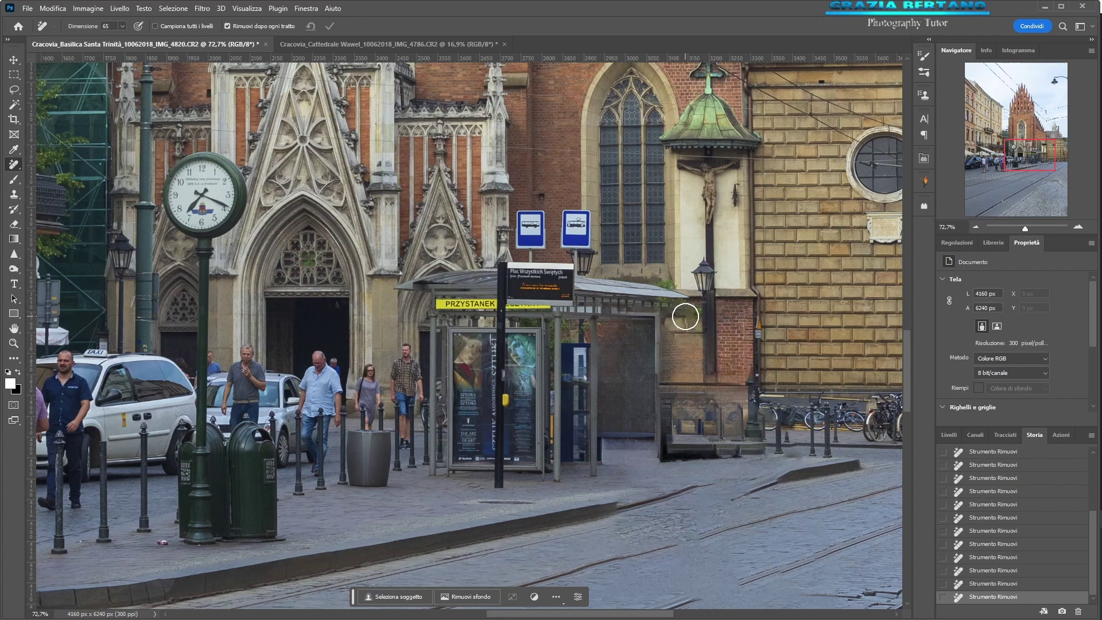
{"action": "mouse_move", "coordinate": [679, 312]}
{"action": "left_mouse_down"}
{"action": "mouse_move", "coordinate": [665, 313]}
{"action": "mouse_move", "coordinate": [675, 320]}
{"action": "left_mouse_up"}
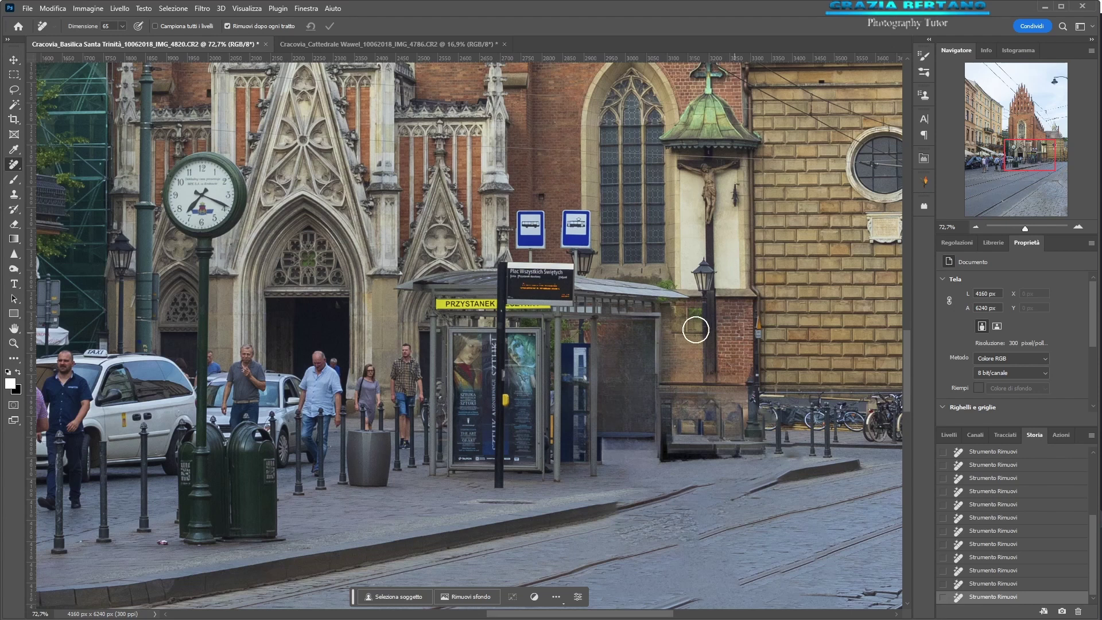
{"action": "mouse_move", "coordinate": [675, 312]}
{"action": "left_mouse_down"}
{"action": "mouse_move", "coordinate": [686, 316]}
{"action": "mouse_move", "coordinate": [681, 371]}
{"action": "mouse_move", "coordinate": [692, 372]}
{"action": "mouse_move", "coordinate": [686, 337]}
{"action": "mouse_move", "coordinate": [690, 354]}
{"action": "left_mouse_up"}
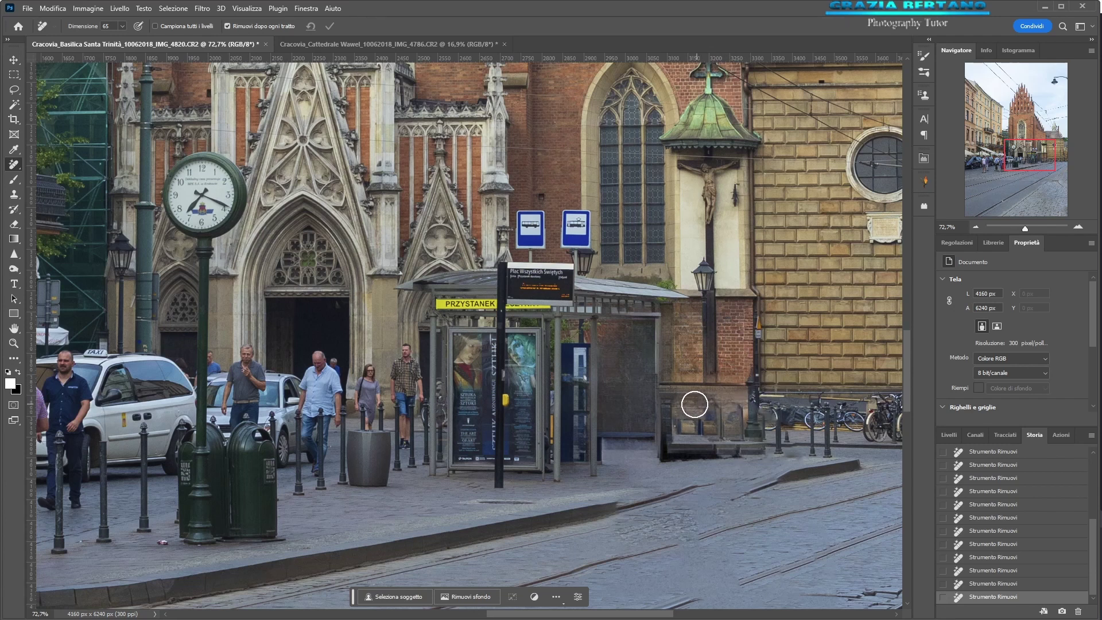
- Touch up the wall base beside the shelter and the pavement edge
{"action": "mouse_move", "coordinate": [700, 424]}
{"action": "left_mouse_down"}
{"action": "mouse_move", "coordinate": [728, 423]}
{"action": "mouse_move", "coordinate": [733, 406]}
{"action": "mouse_move", "coordinate": [691, 401]}
{"action": "mouse_move", "coordinate": [709, 418]}
{"action": "left_mouse_up"}
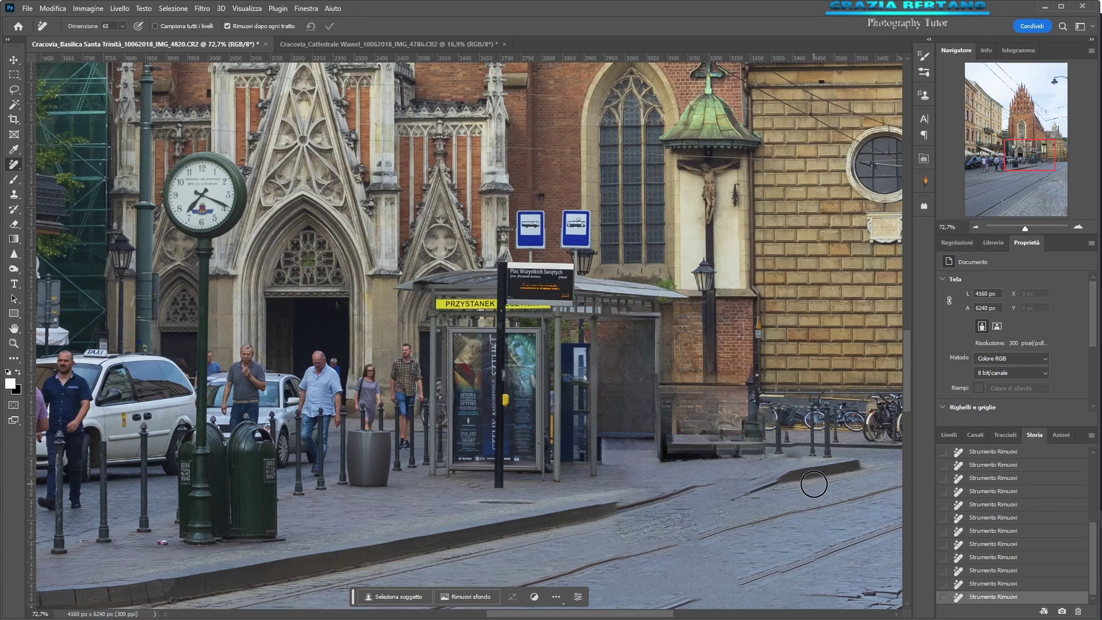
{"action": "mouse_move", "coordinate": [698, 407]}
{"action": "left_mouse_down"}
{"action": "mouse_move", "coordinate": [684, 425]}
{"action": "mouse_move", "coordinate": [744, 416]}
{"action": "left_mouse_up"}
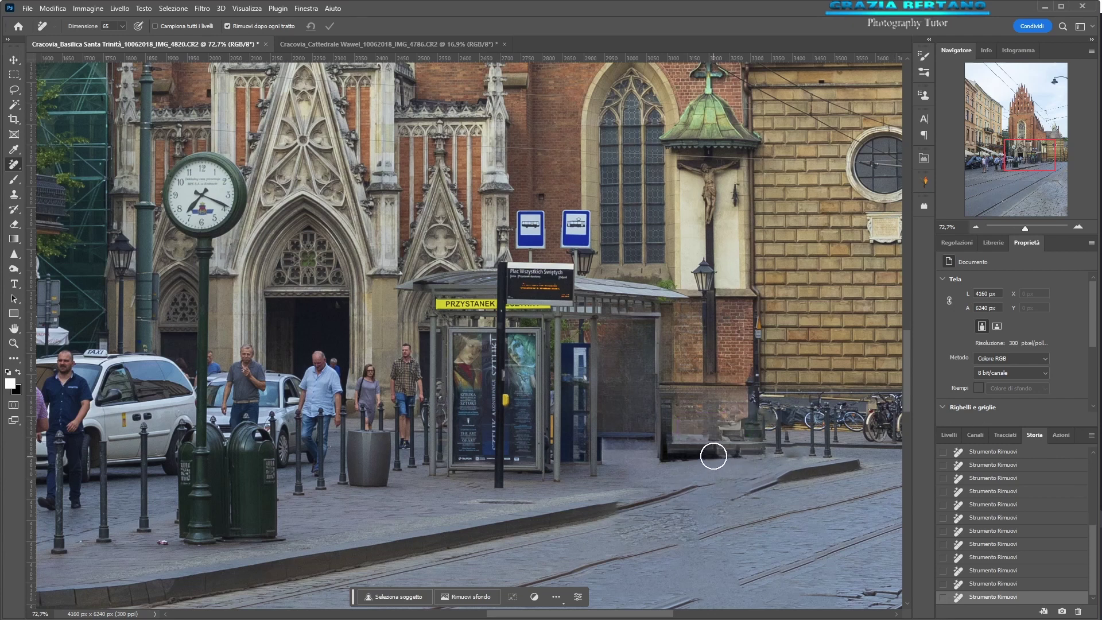
{"action": "left_click_drag", "start_coordinate": [716, 450], "coordinate": [737, 450]}
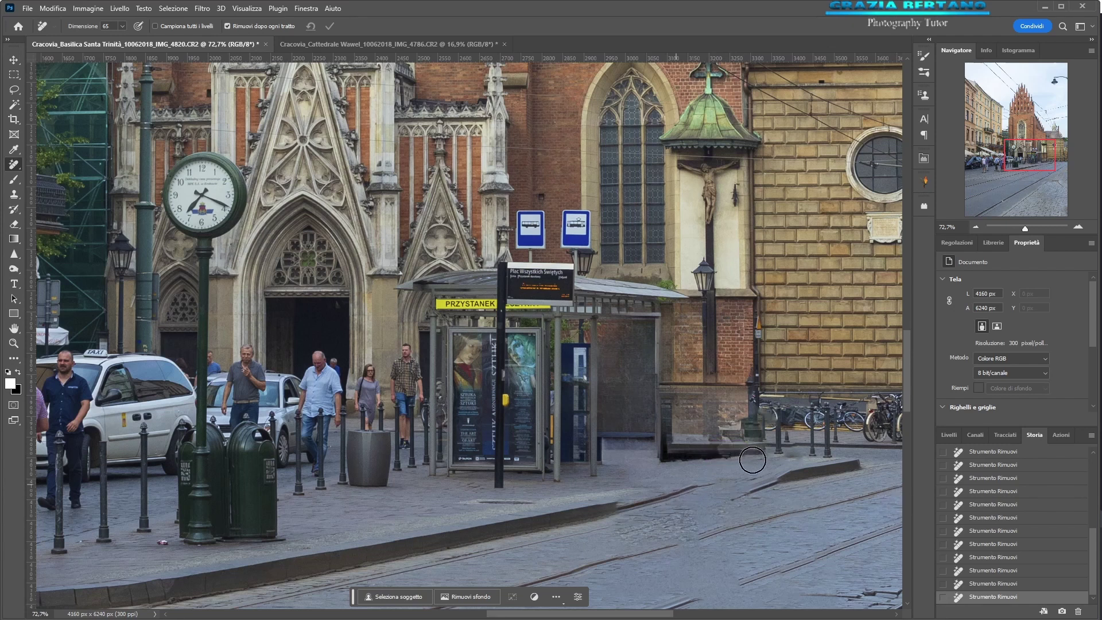
{"action": "left_click", "coordinate": [718, 450]}
- Smooth the marks along the kerb edge, then pan down to the road
{"action": "left_click_drag", "start_coordinate": [779, 478], "coordinate": [632, 509]}
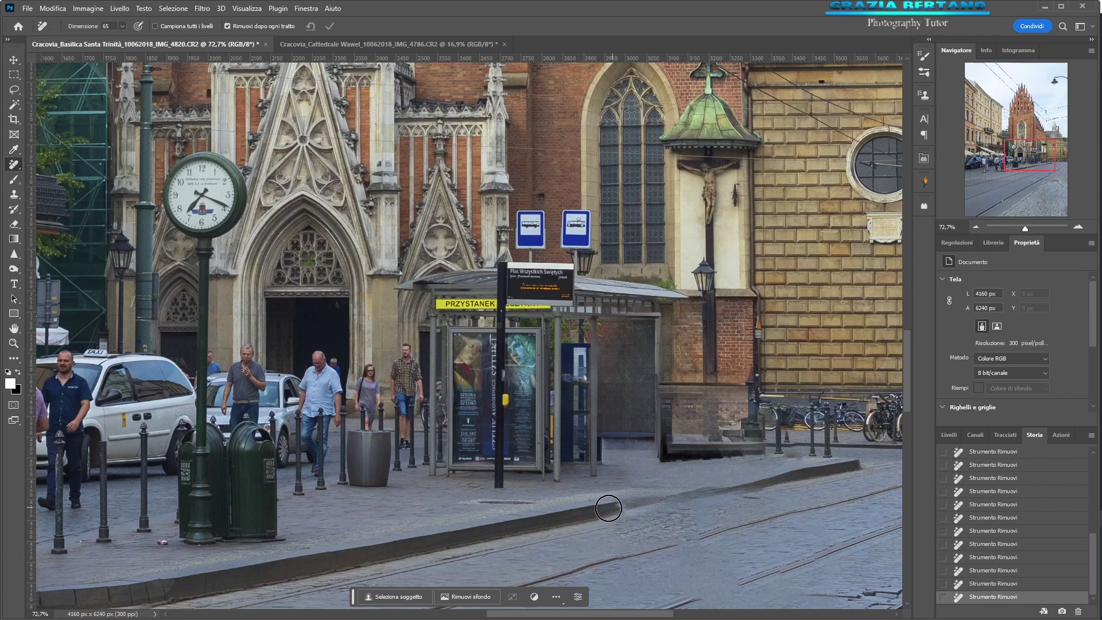
{"action": "left_click_drag", "start_coordinate": [622, 505], "coordinate": [801, 474]}
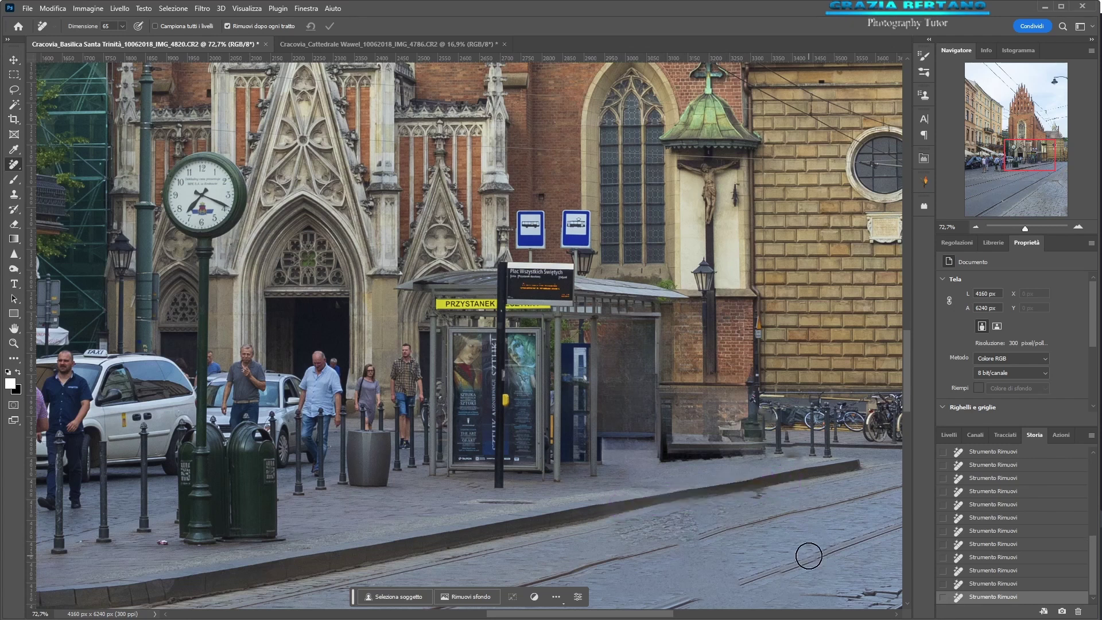
{"action": "left_click_drag", "start_coordinate": [619, 509], "coordinate": [768, 488]}
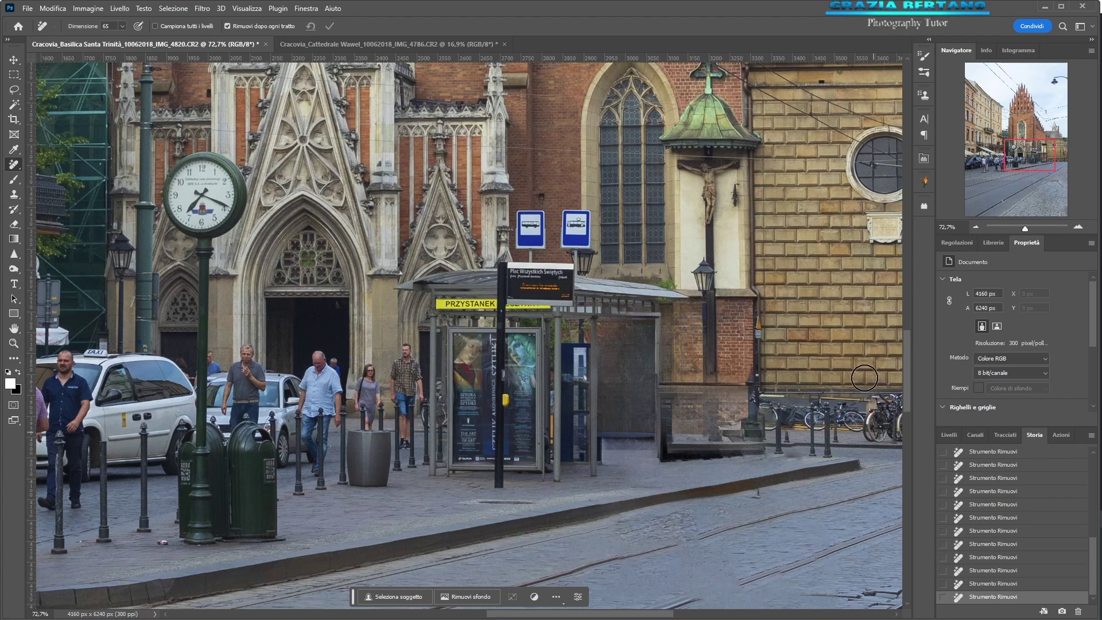
{"action": "left_click_drag", "start_coordinate": [1019, 162], "coordinate": [1018, 172]}
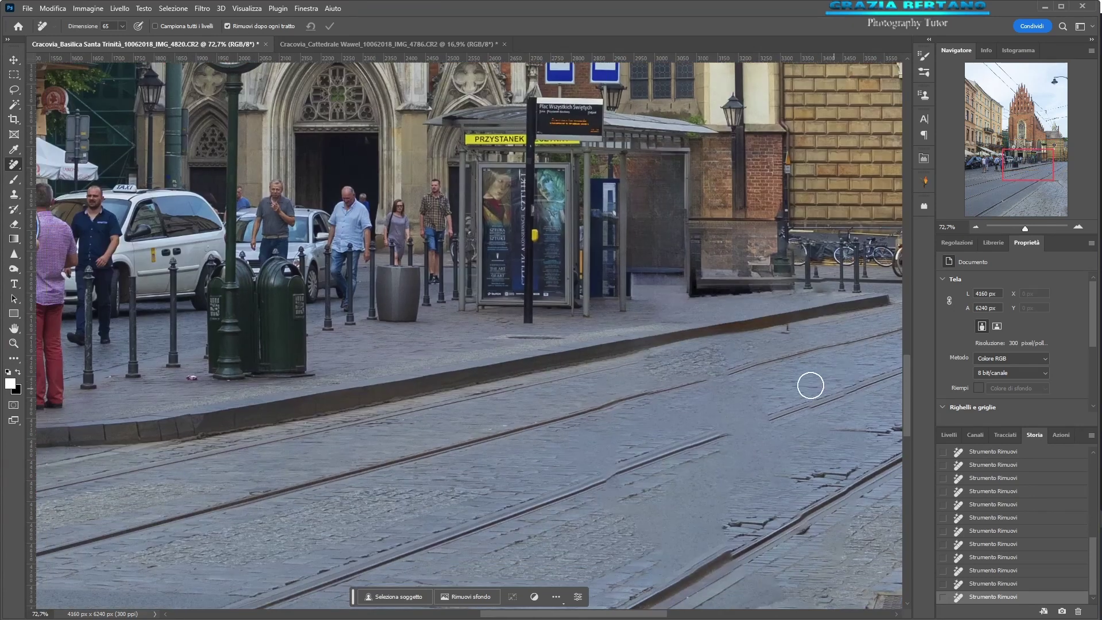
- Erase the blemishes along the tram rails on the road and fit the whole photo in view
{"action": "left_click_drag", "start_coordinate": [695, 381], "coordinate": [739, 367]}
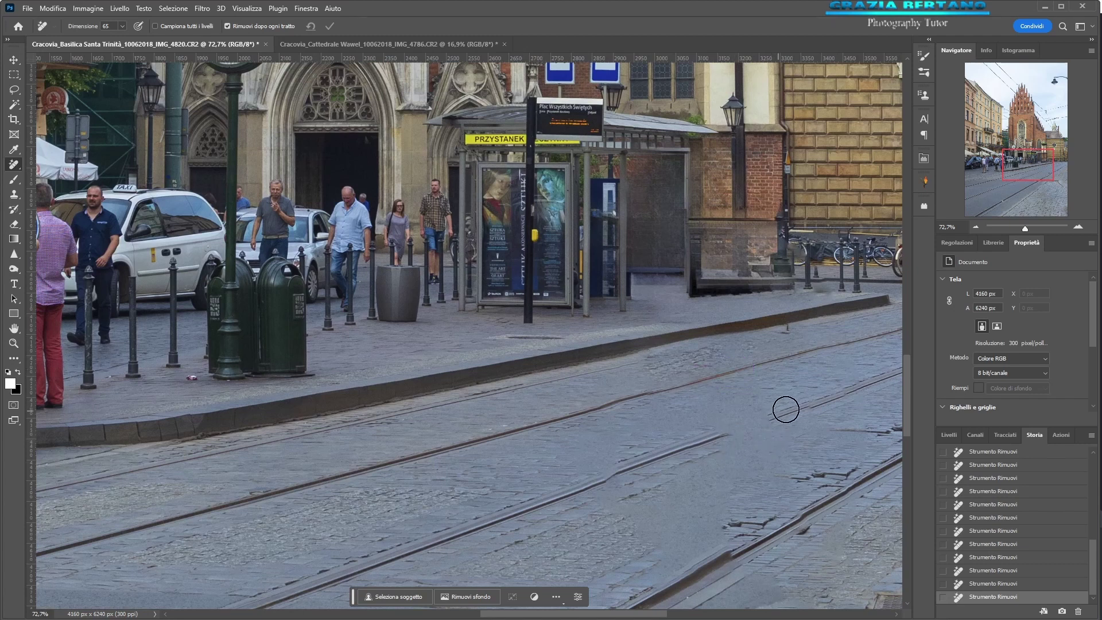
{"action": "left_click_drag", "start_coordinate": [771, 413], "coordinate": [711, 432]}
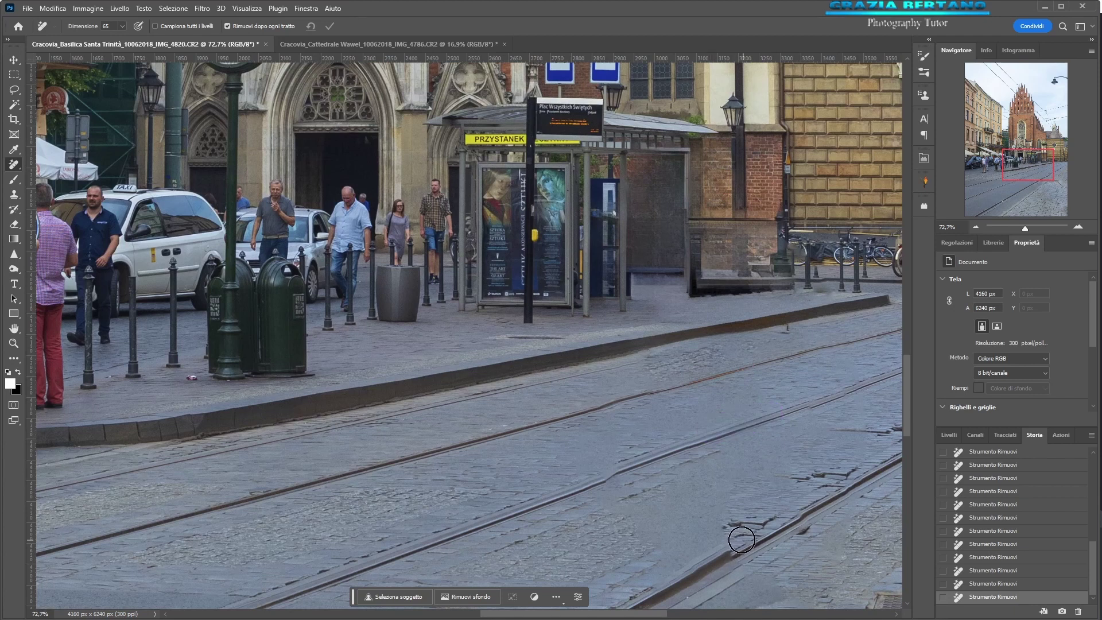
{"action": "mouse_move", "coordinate": [788, 514]}
{"action": "left_mouse_down"}
{"action": "mouse_move", "coordinate": [732, 531]}
{"action": "mouse_move", "coordinate": [739, 523]}
{"action": "left_mouse_up"}
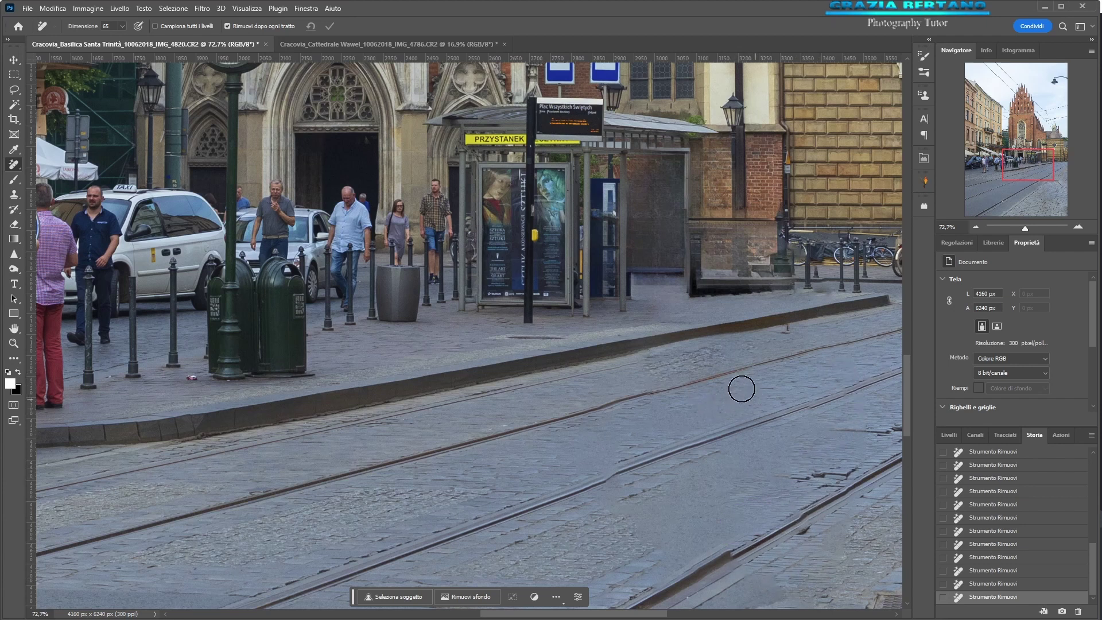
{"action": "key", "text": "ctrl+0"}
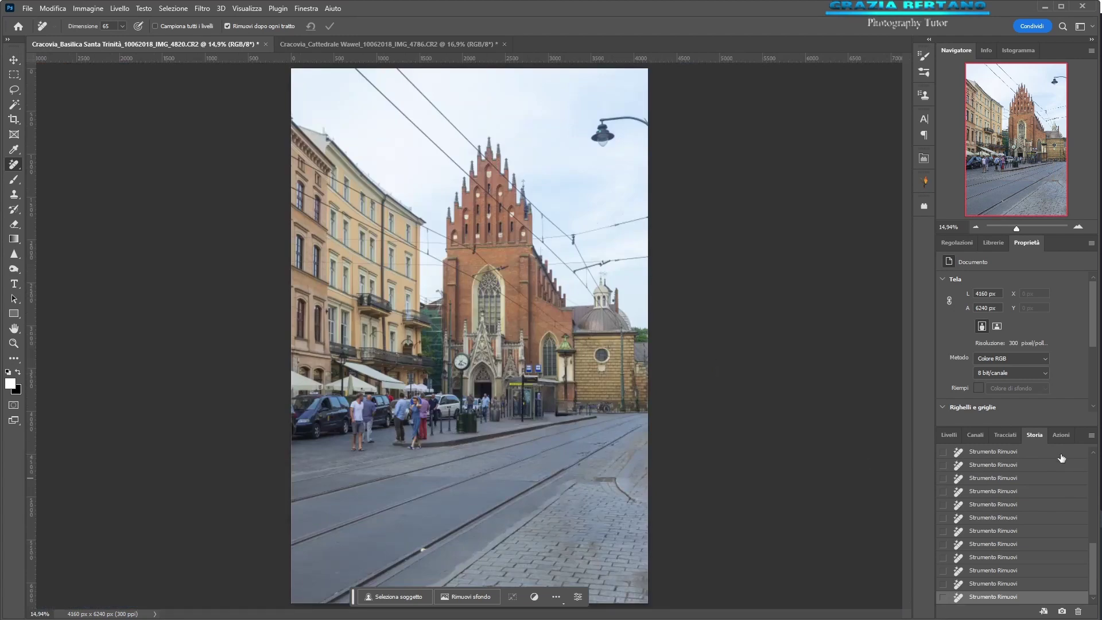
- Toggle History between the original opened state and the latest edit, then bring up the Cracovia_Cattedrale Wawel photo
{"action": "left_click_drag", "start_coordinate": [1094, 558], "coordinate": [1094, 463]}
{"action": "left_click", "coordinate": [970, 476]}
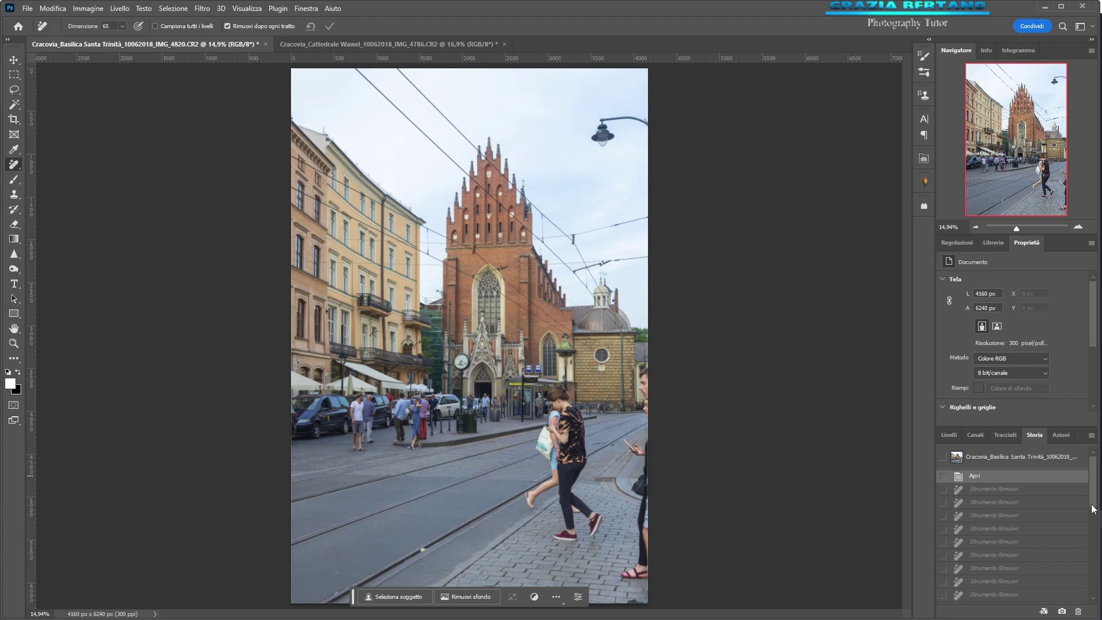
{"action": "left_click_drag", "start_coordinate": [1094, 508], "coordinate": [1096, 613]}
{"action": "left_click", "coordinate": [981, 597]}
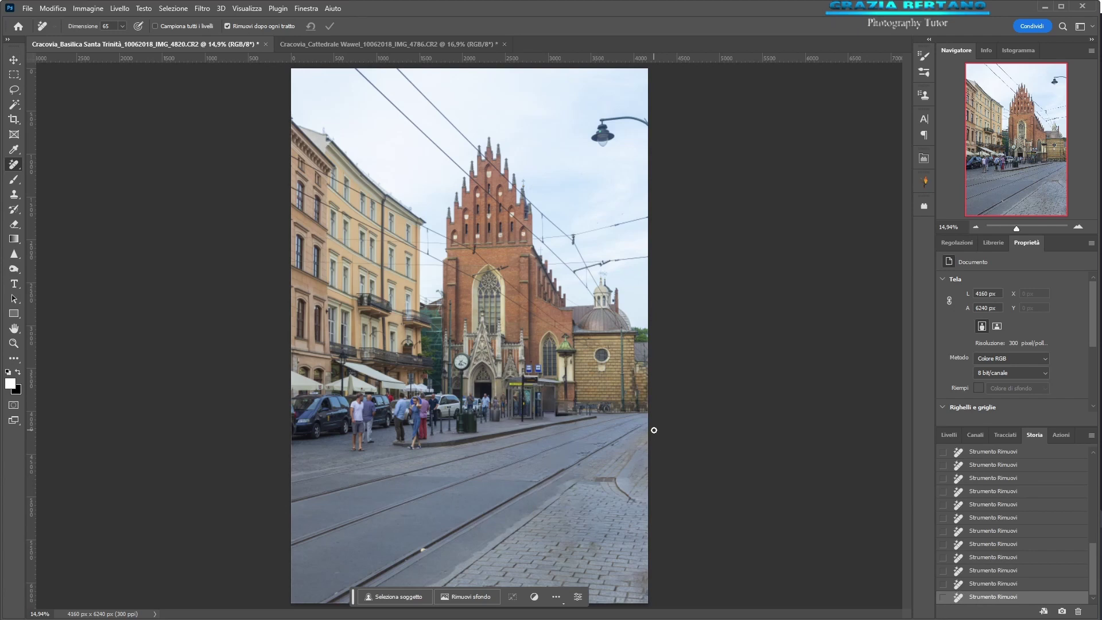
{"action": "left_click", "coordinate": [334, 42]}
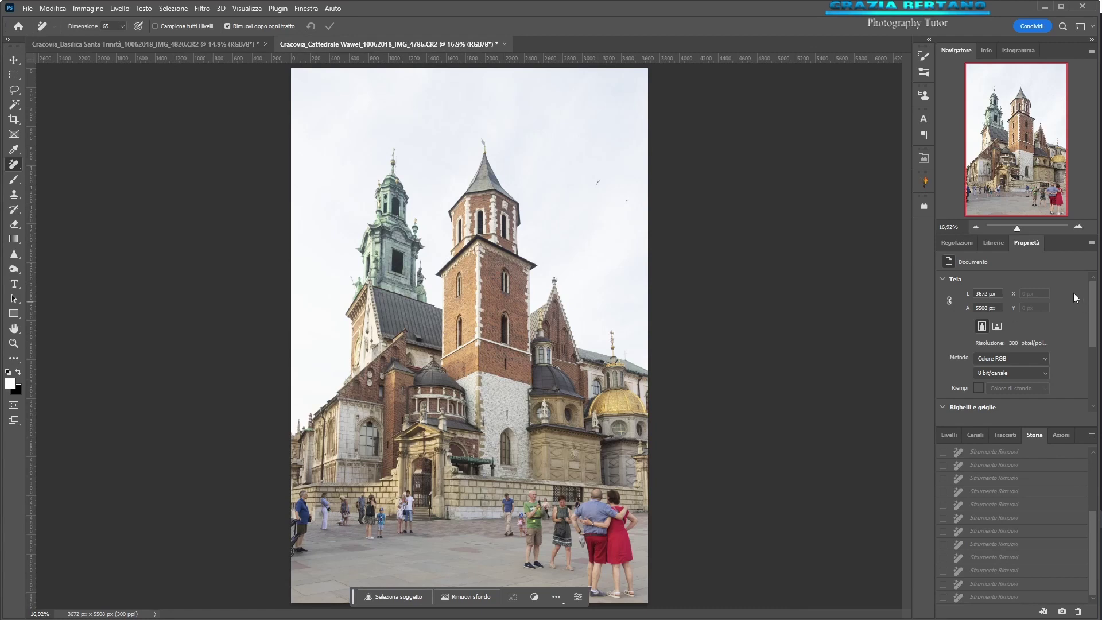
{"action": "scroll", "coordinate": [1049, 222], "scroll_direction": "up", "scroll_amount": 3}
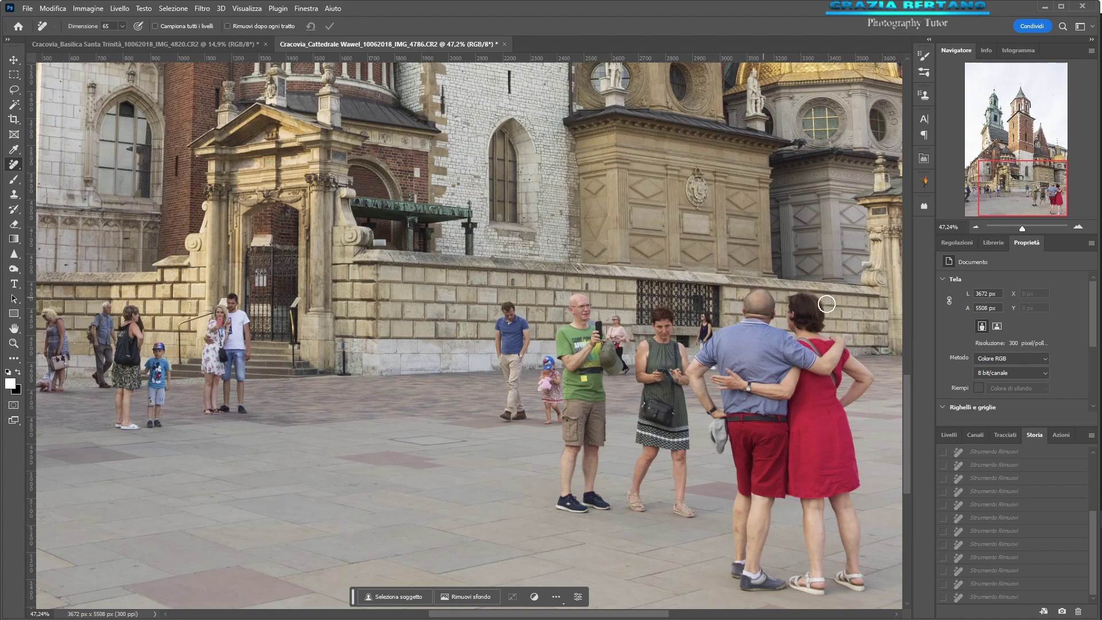
{"action": "mouse_move", "coordinate": [823, 305]}
{"action": "left_mouse_down"}
{"action": "mouse_move", "coordinate": [793, 321]}
{"action": "mouse_move", "coordinate": [839, 342]}
{"action": "mouse_move", "coordinate": [801, 444]}
{"action": "mouse_move", "coordinate": [837, 455]}
{"action": "mouse_move", "coordinate": [812, 471]}
{"action": "mouse_move", "coordinate": [827, 456]}
{"action": "left_mouse_up"}
- Mark the embracing couple's legs and the bald man's head with Remove, apply it, and mark leftover leg traces
{"action": "mouse_move", "coordinate": [813, 524]}
{"action": "left_mouse_down"}
{"action": "mouse_move", "coordinate": [800, 578]}
{"action": "mouse_move", "coordinate": [818, 587]}
{"action": "mouse_move", "coordinate": [860, 575]}
{"action": "mouse_move", "coordinate": [845, 481]}
{"action": "left_mouse_up"}
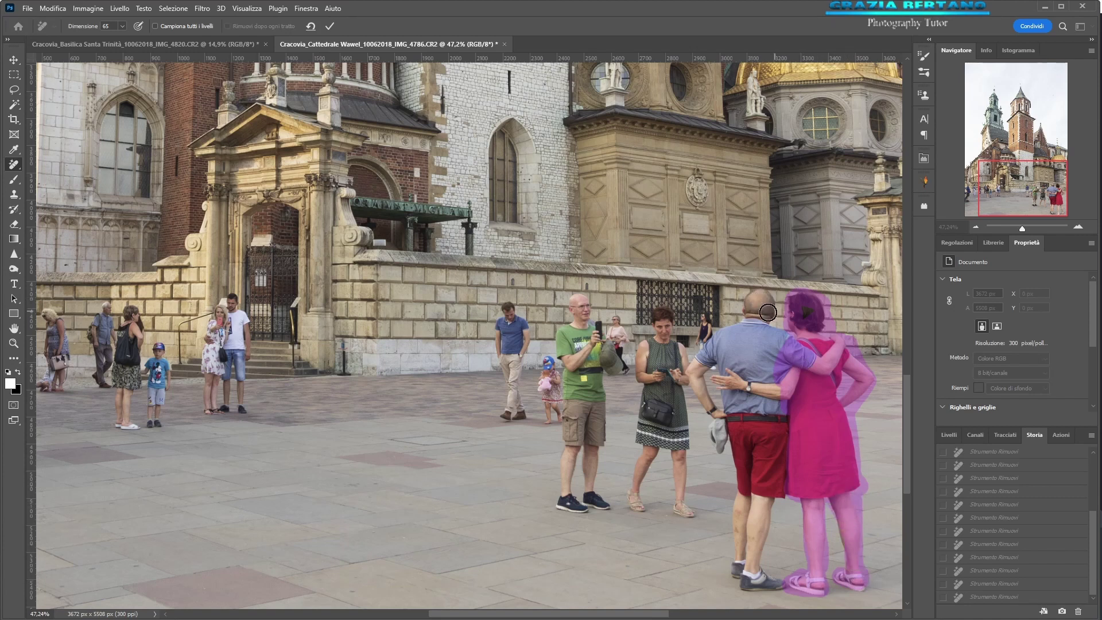
{"action": "mouse_move", "coordinate": [769, 304]}
{"action": "left_mouse_down"}
{"action": "mouse_move", "coordinate": [768, 327]}
{"action": "mouse_move", "coordinate": [721, 382]}
{"action": "mouse_move", "coordinate": [751, 337]}
{"action": "mouse_move", "coordinate": [730, 395]}
{"action": "mouse_move", "coordinate": [771, 385]}
{"action": "mouse_move", "coordinate": [739, 440]}
{"action": "mouse_move", "coordinate": [741, 498]}
{"action": "mouse_move", "coordinate": [766, 582]}
{"action": "left_mouse_up"}
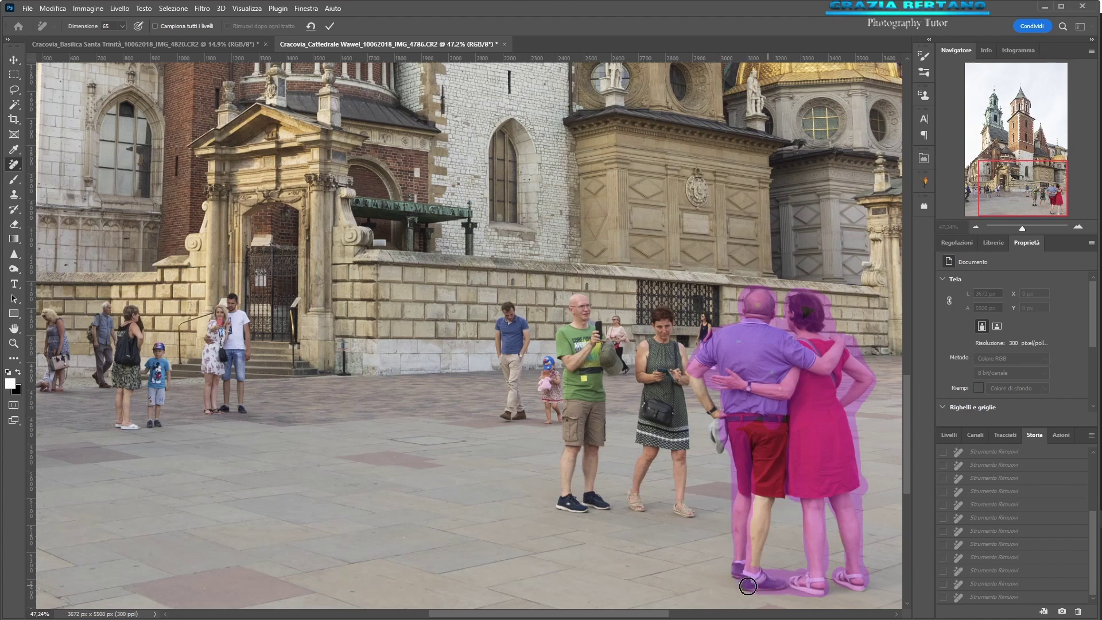
{"action": "mouse_move", "coordinate": [766, 582]}
{"action": "left_mouse_down"}
{"action": "mouse_move", "coordinate": [755, 503]}
{"action": "mouse_move", "coordinate": [777, 426]}
{"action": "mouse_move", "coordinate": [716, 437]}
{"action": "mouse_move", "coordinate": [693, 375]}
{"action": "mouse_move", "coordinate": [780, 298]}
{"action": "left_mouse_up"}
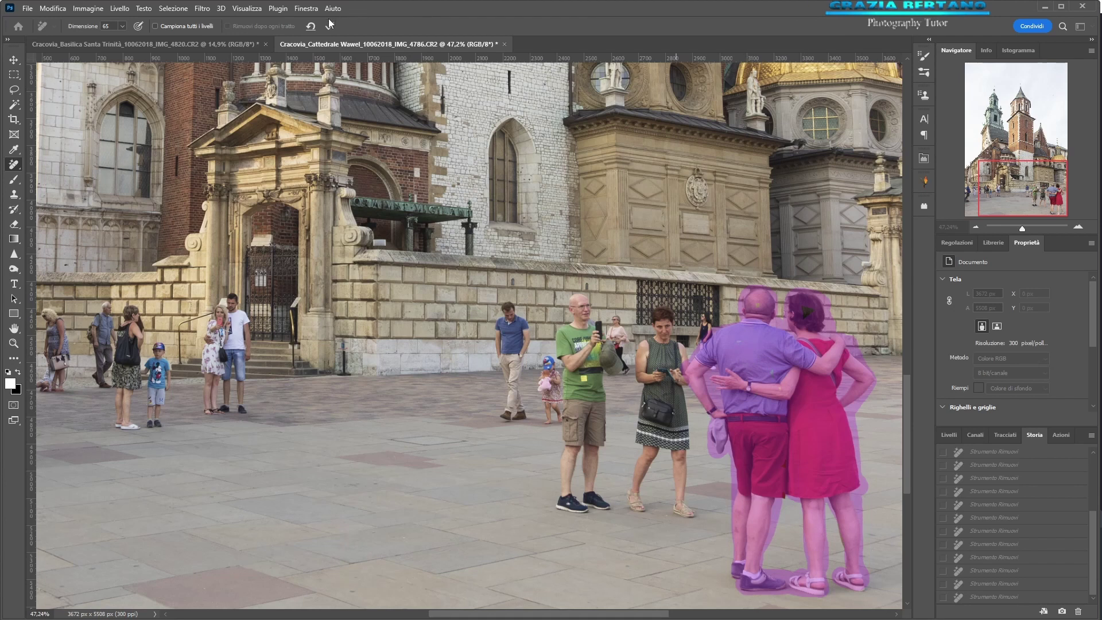
{"action": "key", "text": "Return"}
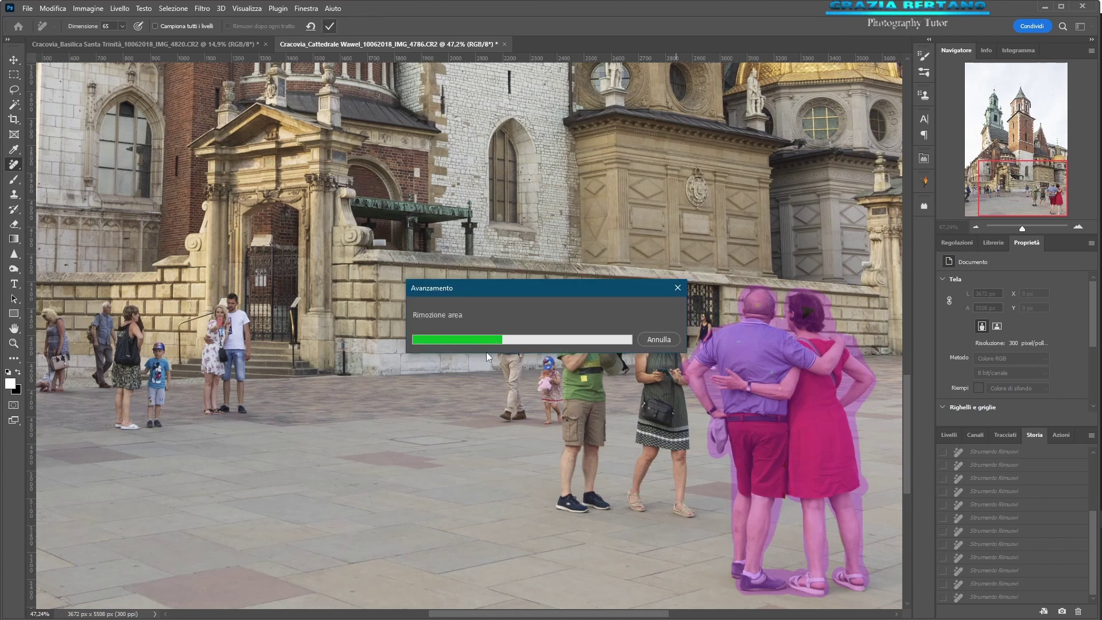
{"action": "left_click_drag", "start_coordinate": [790, 458], "coordinate": [759, 473]}
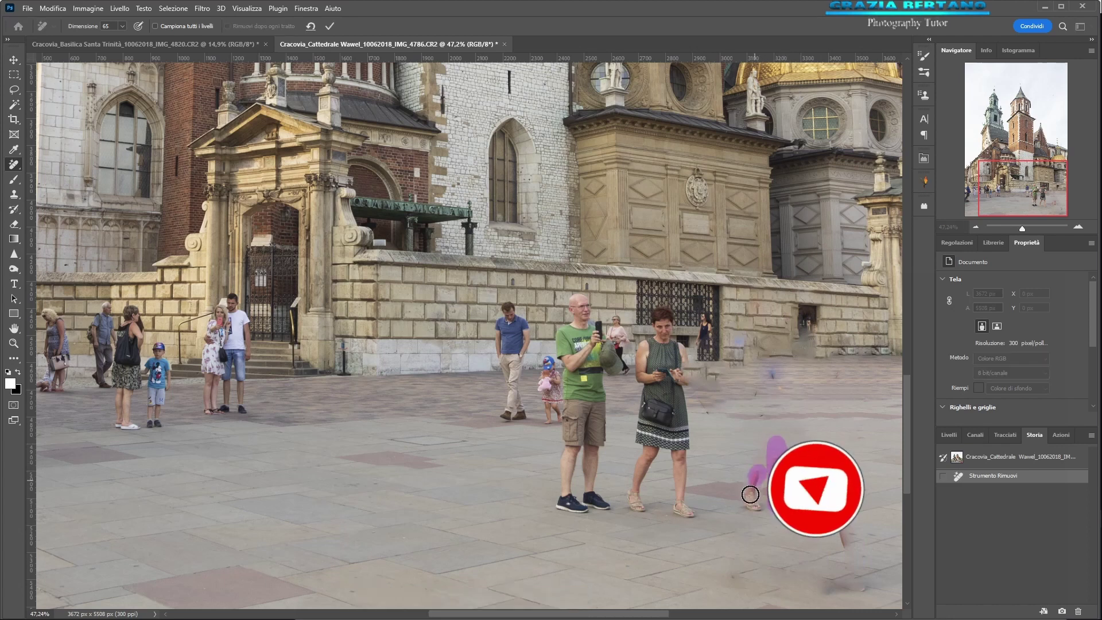
- Remove the leg remnants, lower-right spot, doorway figure and pavement strip, leaving the woman behind the gate
{"action": "left_click_drag", "start_coordinate": [758, 474], "coordinate": [750, 500]}
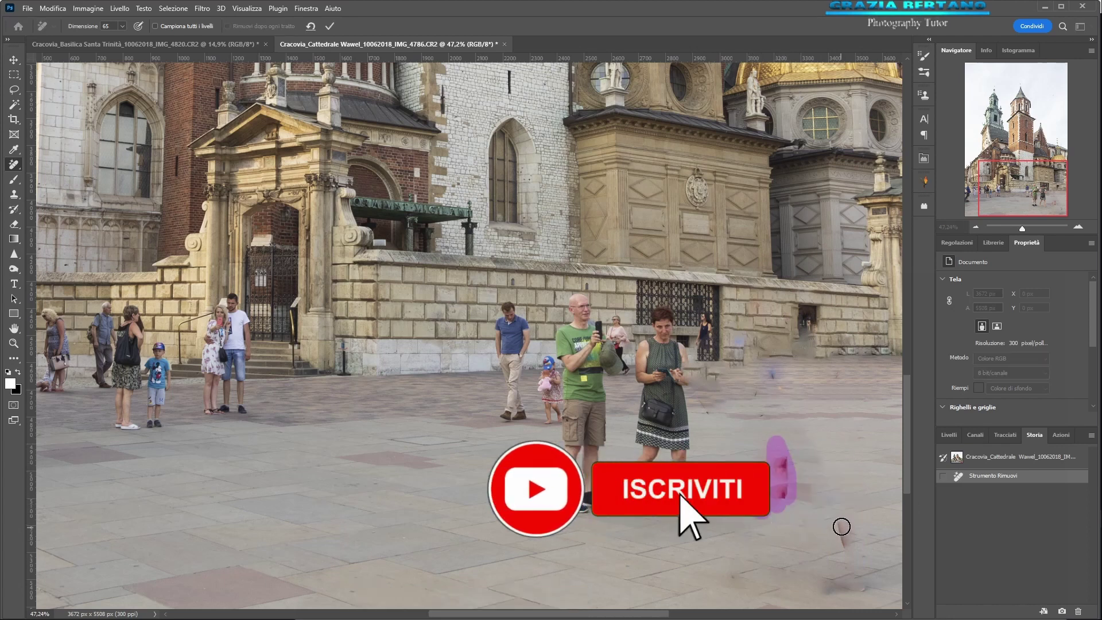
{"action": "left_click_drag", "start_coordinate": [838, 539], "coordinate": [848, 521]}
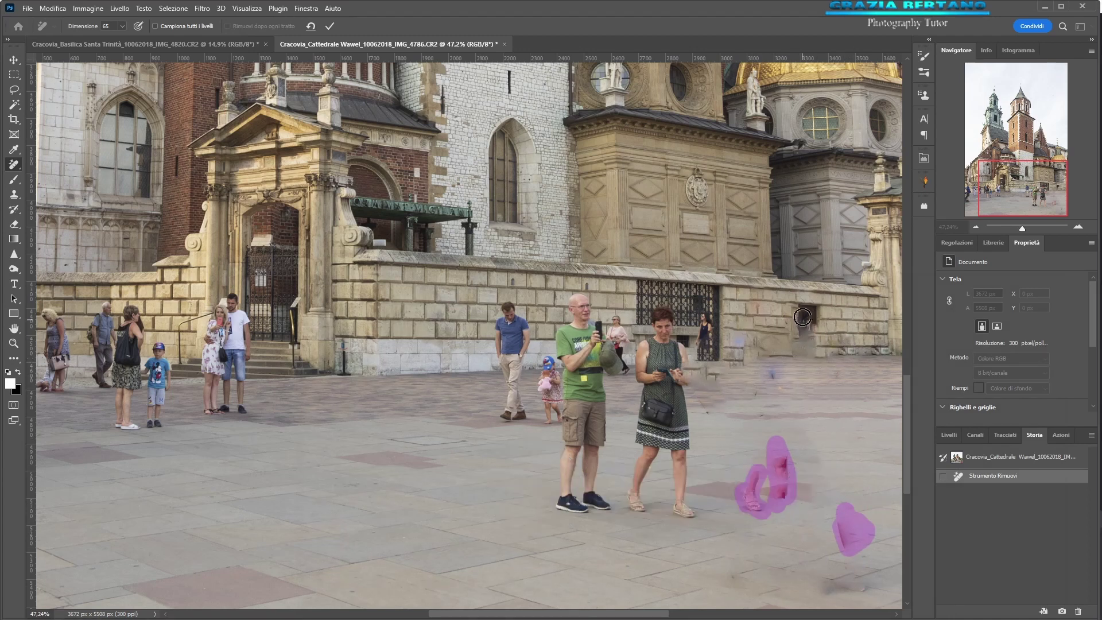
{"action": "mouse_move", "coordinate": [809, 319]}
{"action": "left_mouse_down"}
{"action": "mouse_move", "coordinate": [812, 345]}
{"action": "mouse_move", "coordinate": [805, 325]}
{"action": "left_mouse_up"}
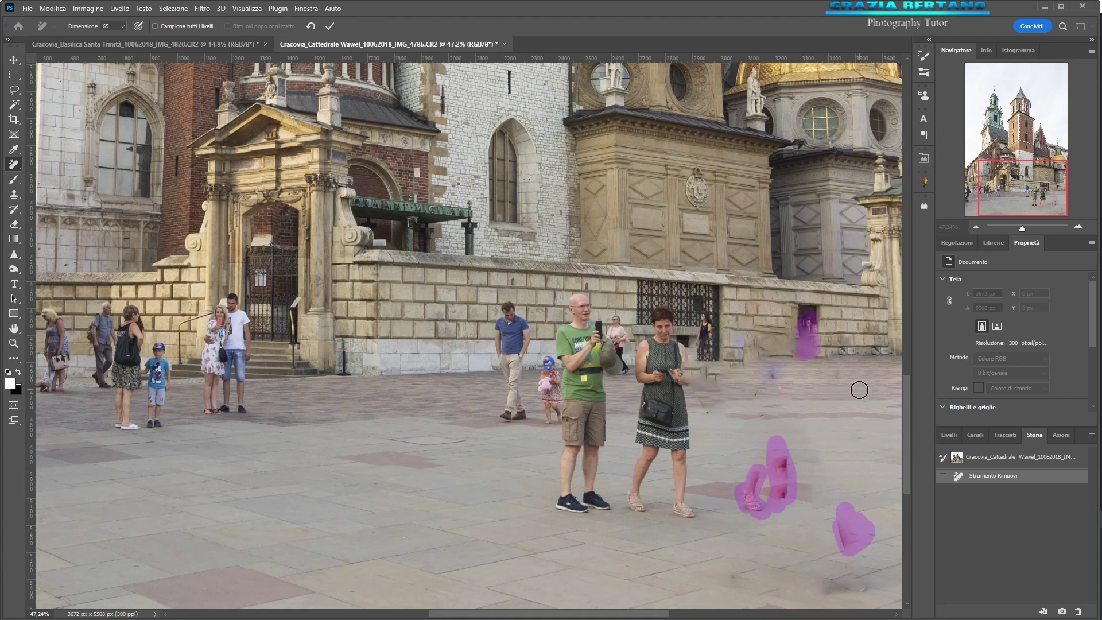
{"action": "mouse_move", "coordinate": [687, 377]}
{"action": "left_mouse_down"}
{"action": "mouse_move", "coordinate": [837, 372]}
{"action": "mouse_move", "coordinate": [678, 376]}
{"action": "mouse_move", "coordinate": [723, 379]}
{"action": "left_mouse_up"}
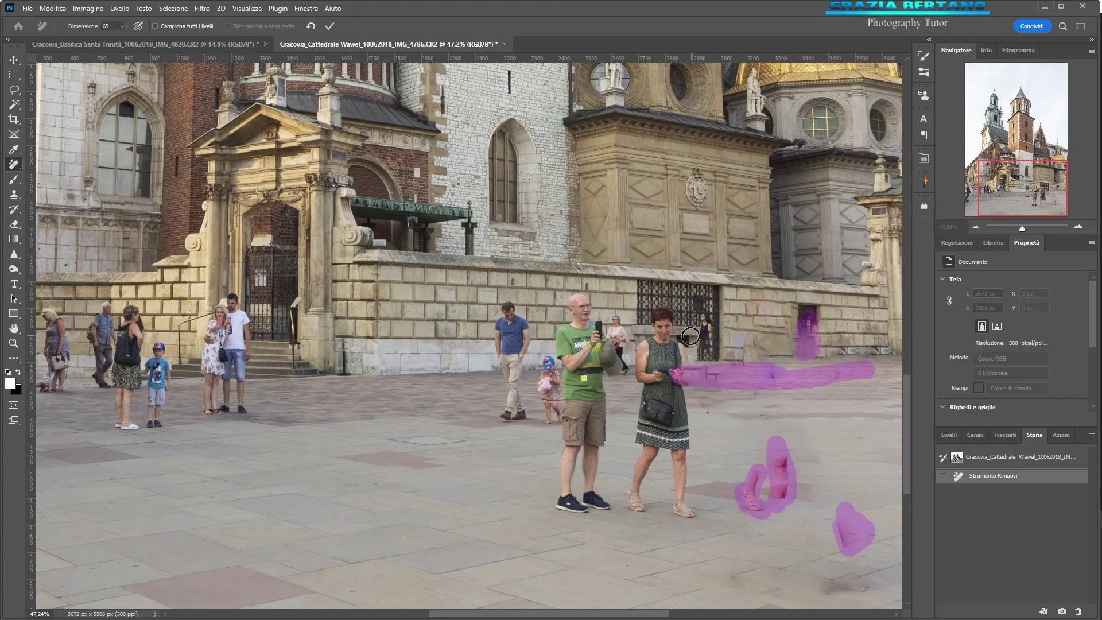
{"action": "left_click_drag", "start_coordinate": [704, 326], "coordinate": [704, 350]}
{"action": "key", "text": "ctrl+z"}
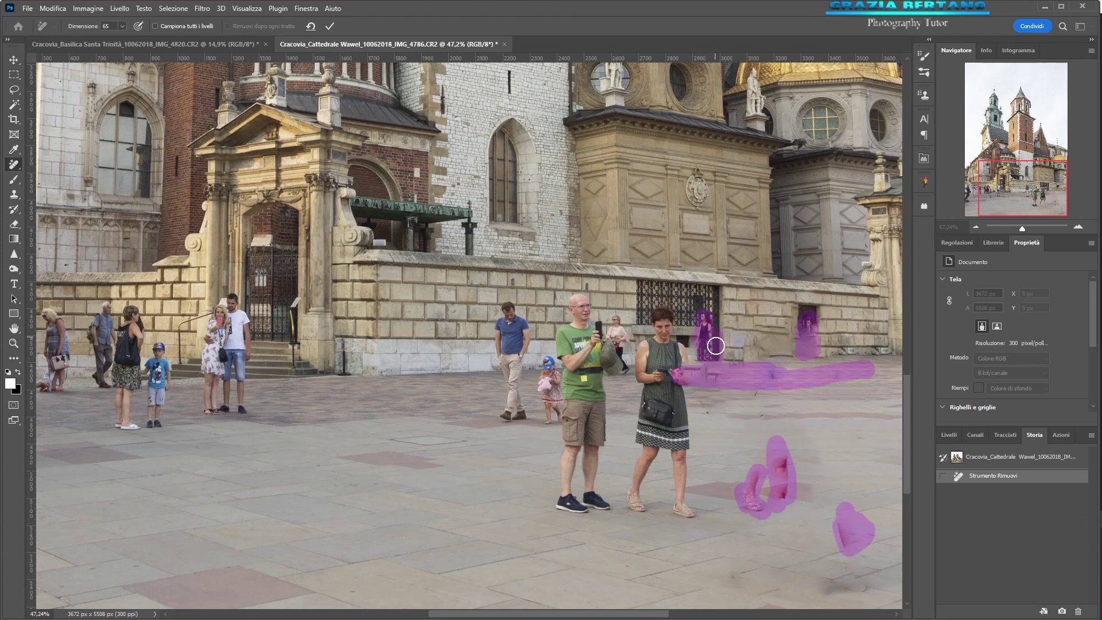
{"action": "left_click", "coordinate": [331, 26]}
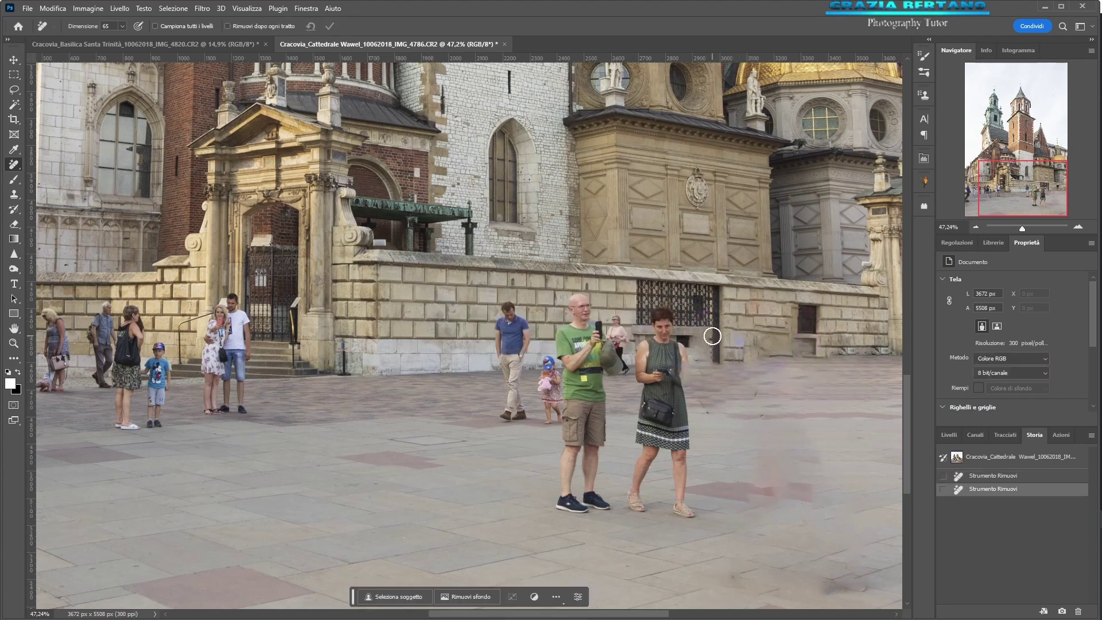
- Remove the figure behind the gate, then the green-dress woman, small girl and green-shirt man
{"action": "left_click_drag", "start_coordinate": [717, 340], "coordinate": [715, 353]}
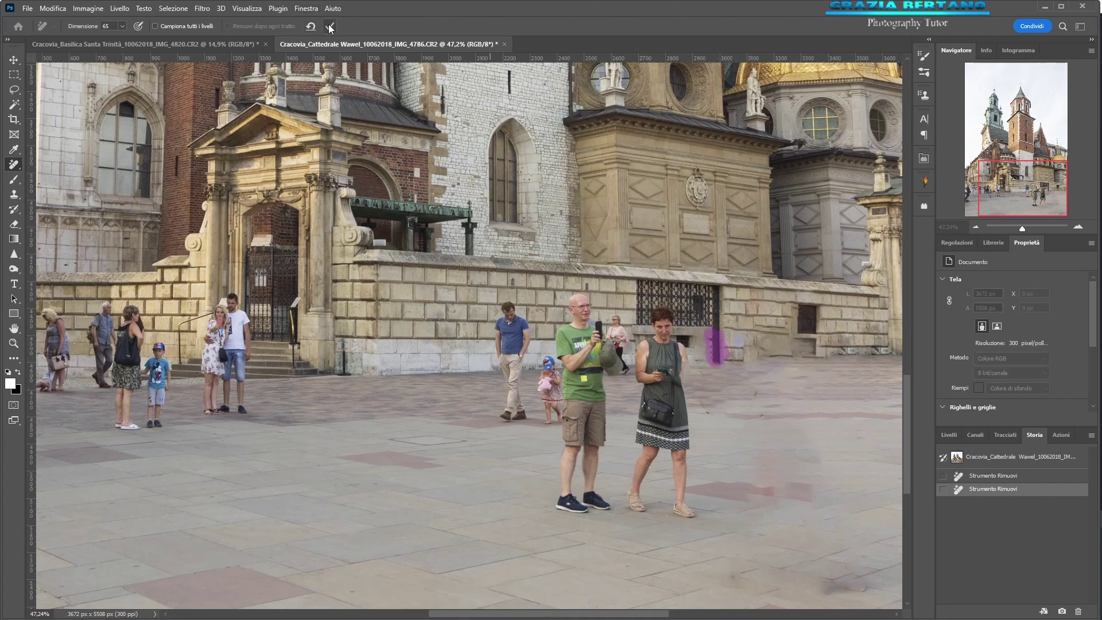
{"action": "key", "text": "Return"}
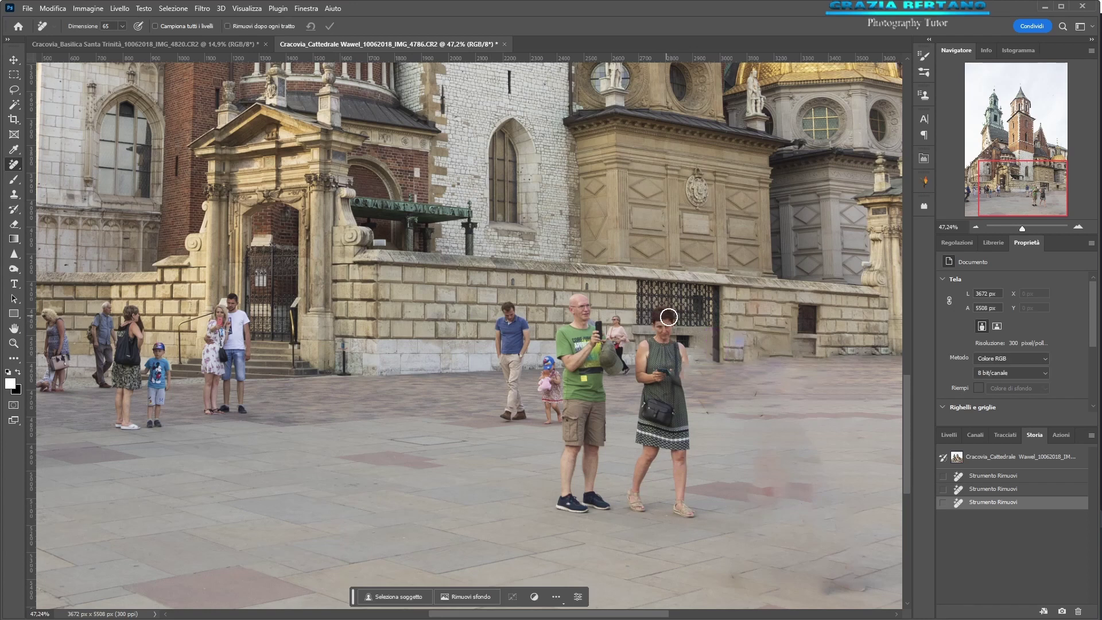
{"action": "left_click_drag", "start_coordinate": [669, 316], "coordinate": [657, 357]}
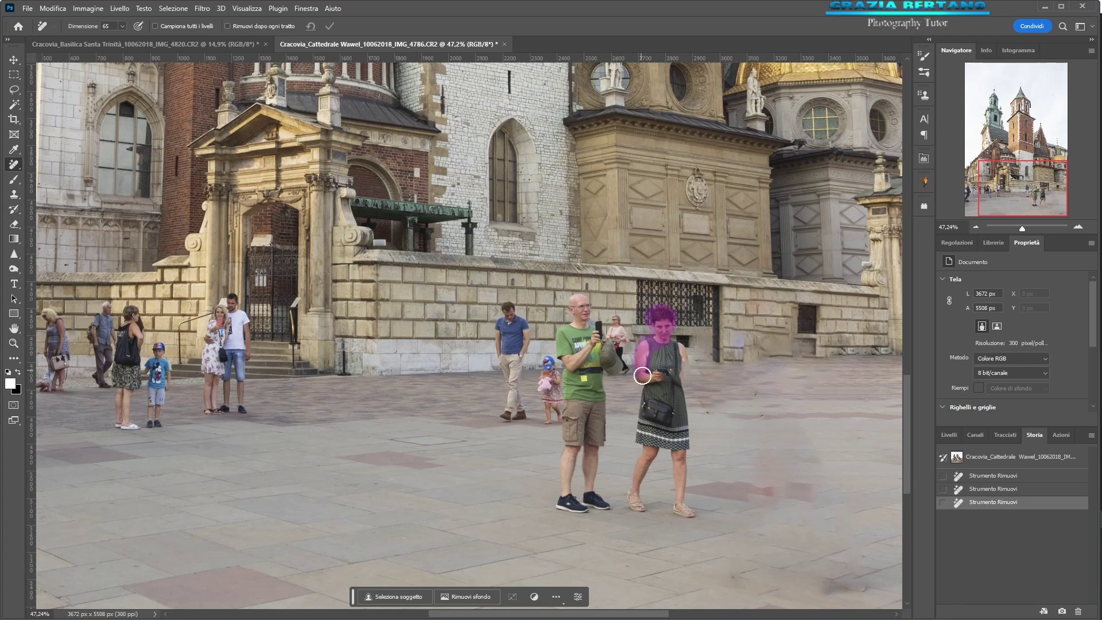
{"action": "mouse_move", "coordinate": [672, 345]}
{"action": "left_mouse_down"}
{"action": "mouse_move", "coordinate": [650, 394]}
{"action": "mouse_move", "coordinate": [687, 443]}
{"action": "mouse_move", "coordinate": [643, 464]}
{"action": "left_mouse_up"}
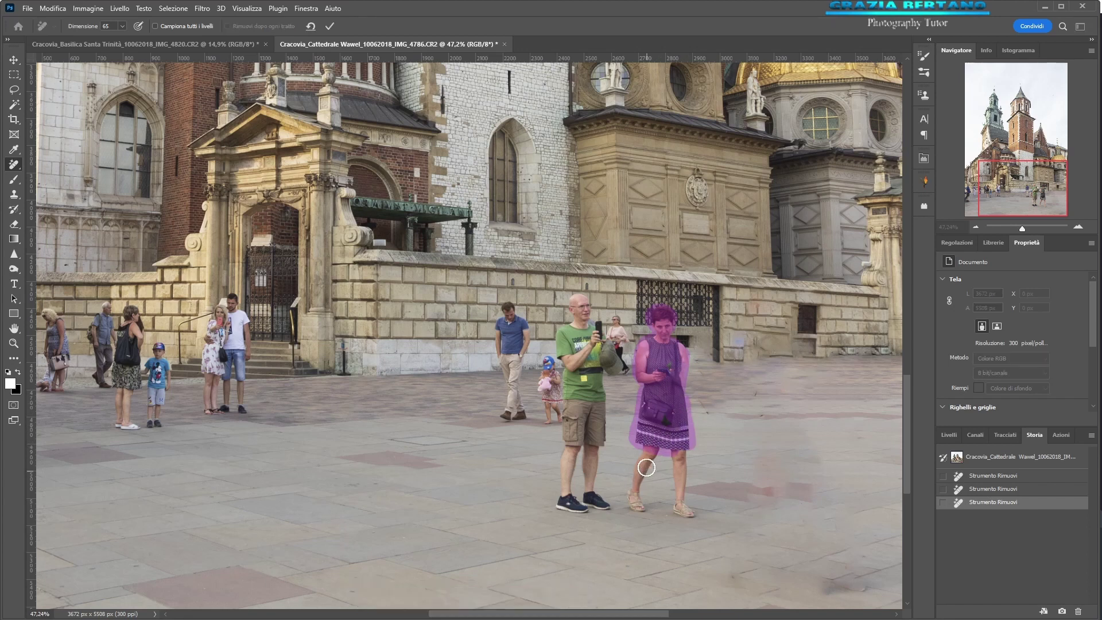
{"action": "left_click_drag", "start_coordinate": [642, 464], "coordinate": [638, 508]}
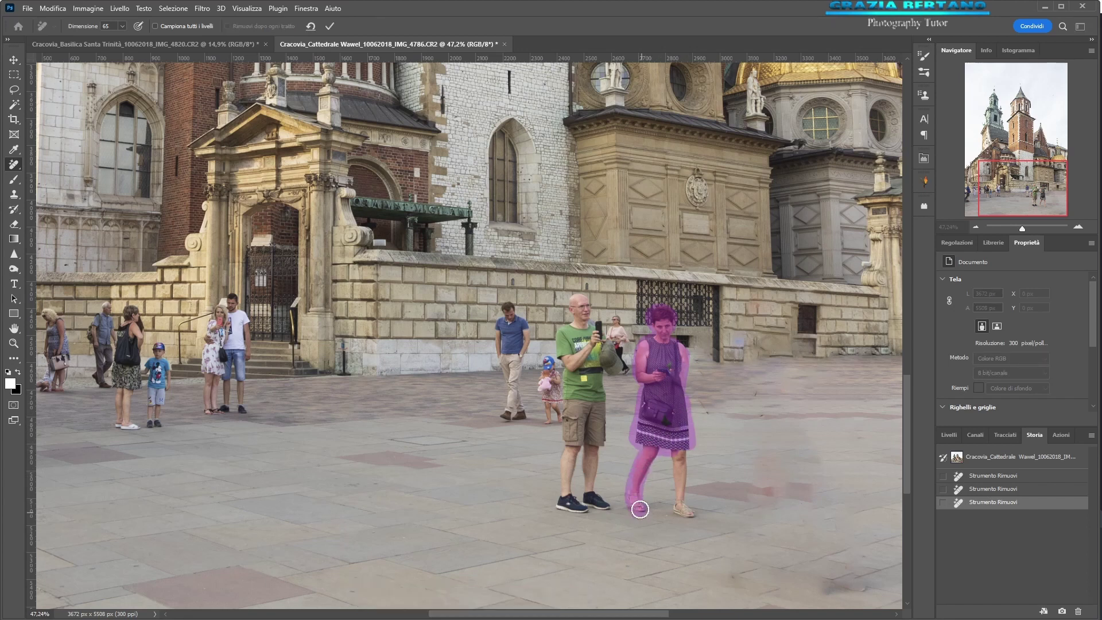
{"action": "mouse_move", "coordinate": [678, 464]}
{"action": "left_mouse_down"}
{"action": "mouse_move", "coordinate": [691, 515]}
{"action": "mouse_move", "coordinate": [684, 505]}
{"action": "left_mouse_up"}
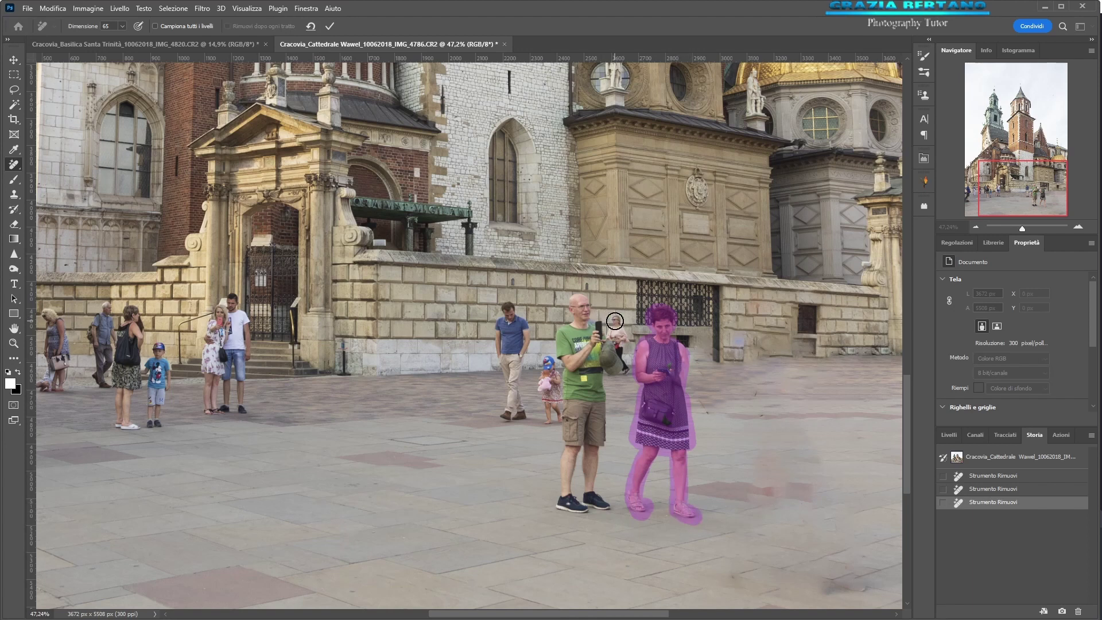
{"action": "left_click_drag", "start_coordinate": [616, 323], "coordinate": [621, 369]}
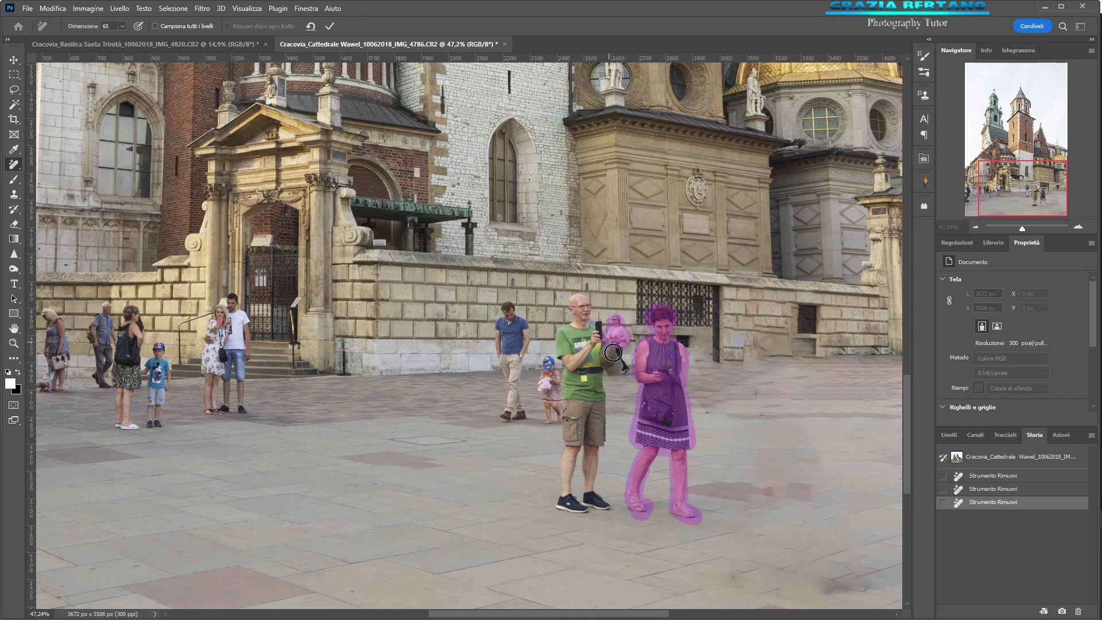
{"action": "left_click", "coordinate": [580, 300]}
{"action": "left_click_drag", "start_coordinate": [579, 301], "coordinate": [564, 345]}
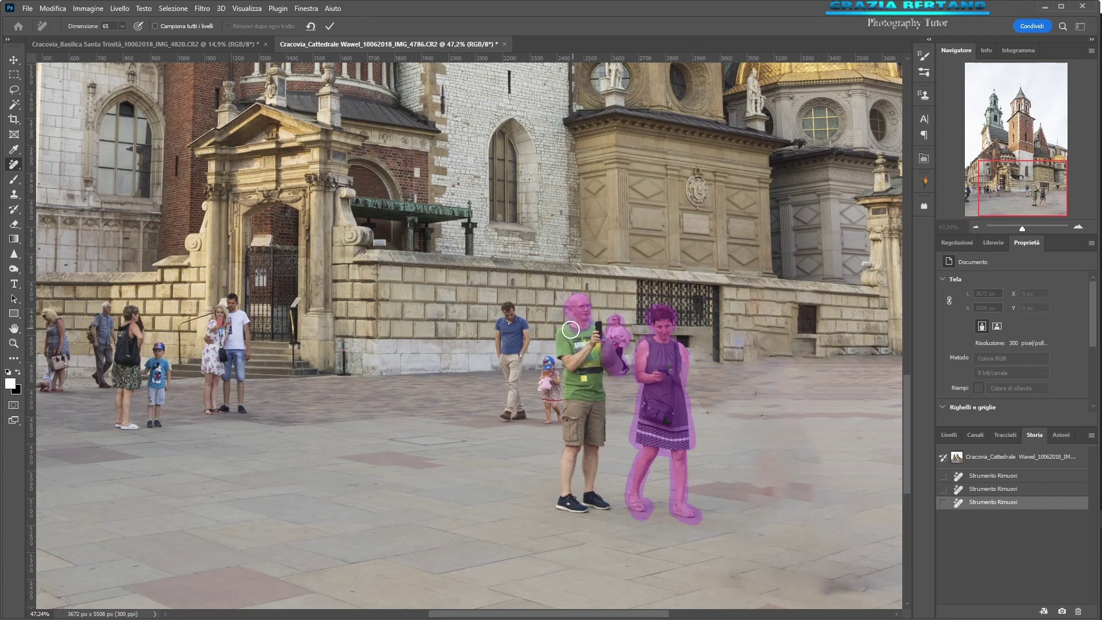
{"action": "mouse_move", "coordinate": [563, 345]}
{"action": "left_mouse_down"}
{"action": "mouse_move", "coordinate": [561, 360]}
{"action": "mouse_move", "coordinate": [587, 396]}
{"action": "mouse_move", "coordinate": [590, 387]}
{"action": "mouse_move", "coordinate": [595, 425]}
{"action": "mouse_move", "coordinate": [595, 373]}
{"action": "mouse_move", "coordinate": [597, 433]}
{"action": "mouse_move", "coordinate": [571, 445]}
{"action": "mouse_move", "coordinate": [575, 508]}
{"action": "mouse_move", "coordinate": [591, 471]}
{"action": "mouse_move", "coordinate": [551, 368]}
{"action": "mouse_move", "coordinate": [547, 383]}
{"action": "mouse_move", "coordinate": [511, 314]}
{"action": "mouse_move", "coordinate": [516, 417]}
{"action": "left_mouse_up"}
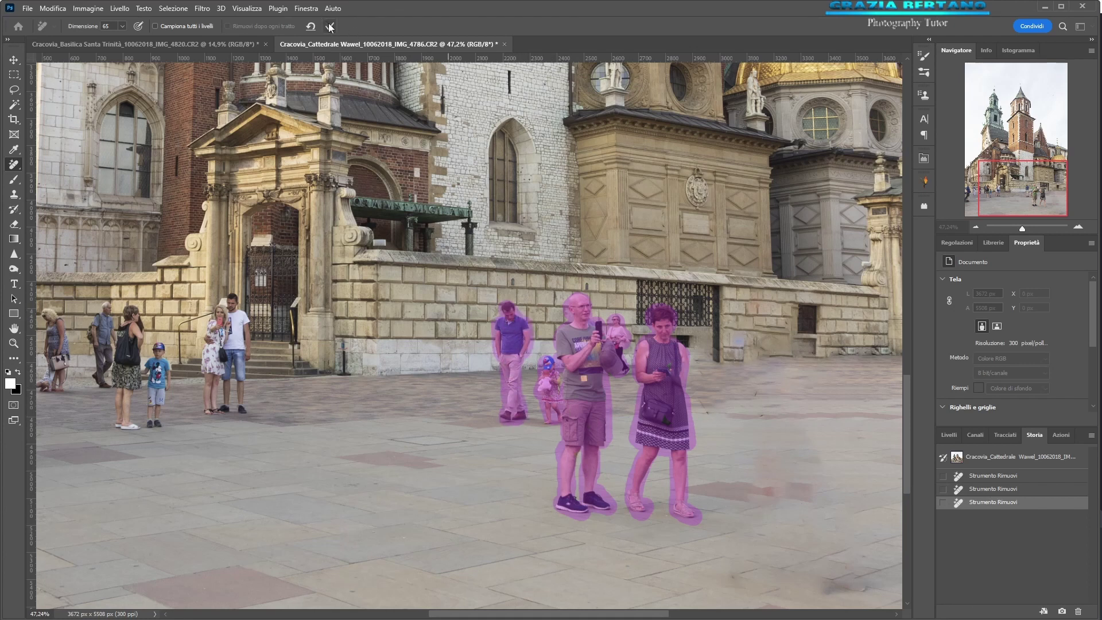
{"action": "left_click_drag", "start_coordinate": [568, 477], "coordinate": [567, 479]}
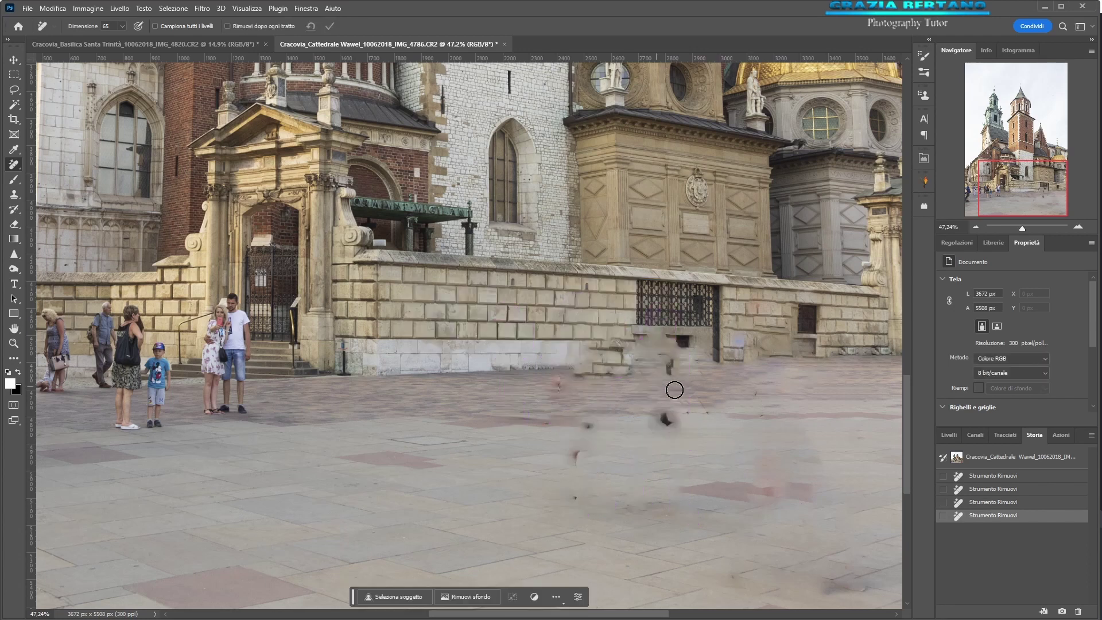
- Turn on removal after each stroke and clear the leftover smudges and spots on the pavement
{"action": "mouse_move", "coordinate": [666, 417]}
{"action": "left_mouse_down"}
{"action": "mouse_move", "coordinate": [647, 416]}
{"action": "mouse_move", "coordinate": [657, 402]}
{"action": "left_mouse_up"}
{"action": "left_click_drag", "start_coordinate": [664, 364], "coordinate": [670, 366]}
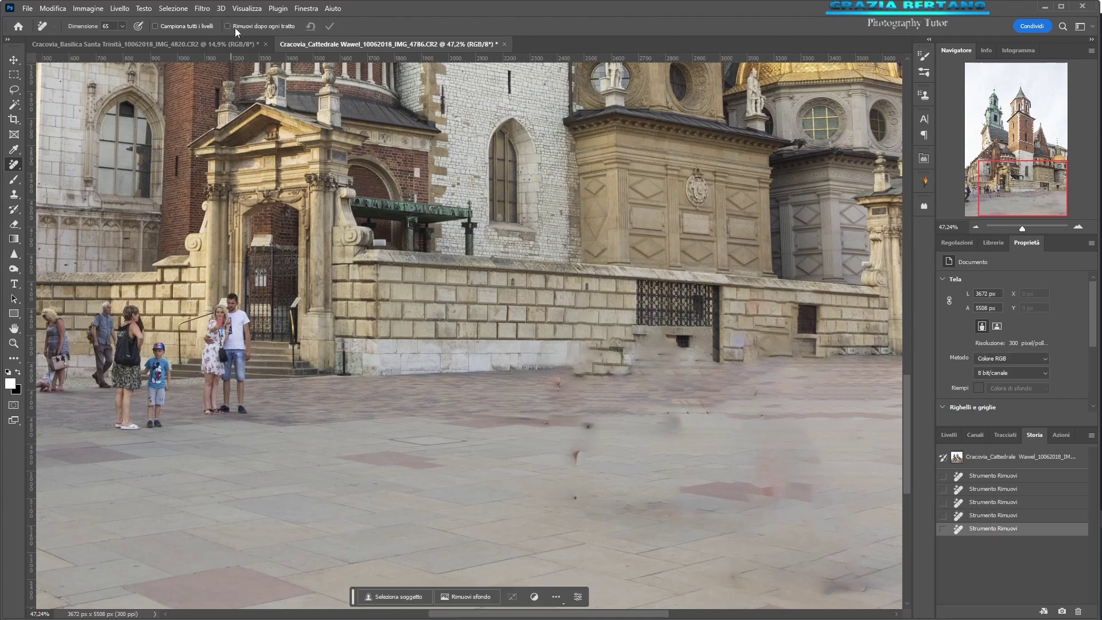
{"action": "left_click", "coordinate": [228, 26]}
{"action": "left_click_drag", "start_coordinate": [573, 448], "coordinate": [576, 468]}
{"action": "left_click", "coordinate": [575, 501]}
{"action": "left_click_drag", "start_coordinate": [580, 426], "coordinate": [596, 427]}
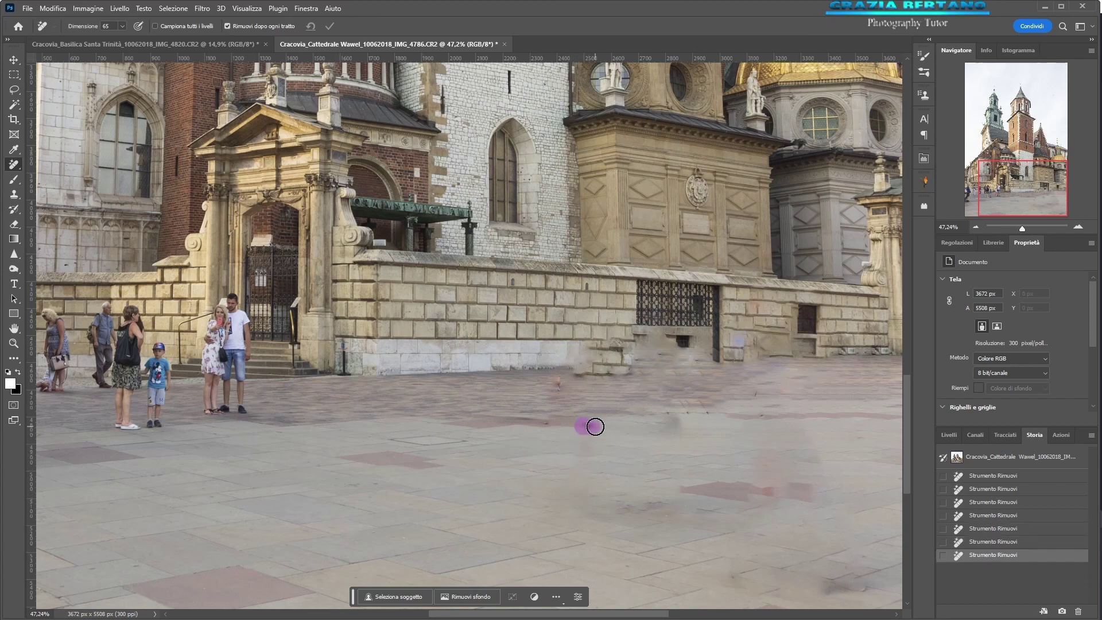
{"action": "left_click_drag", "start_coordinate": [544, 422], "coordinate": [551, 422]}
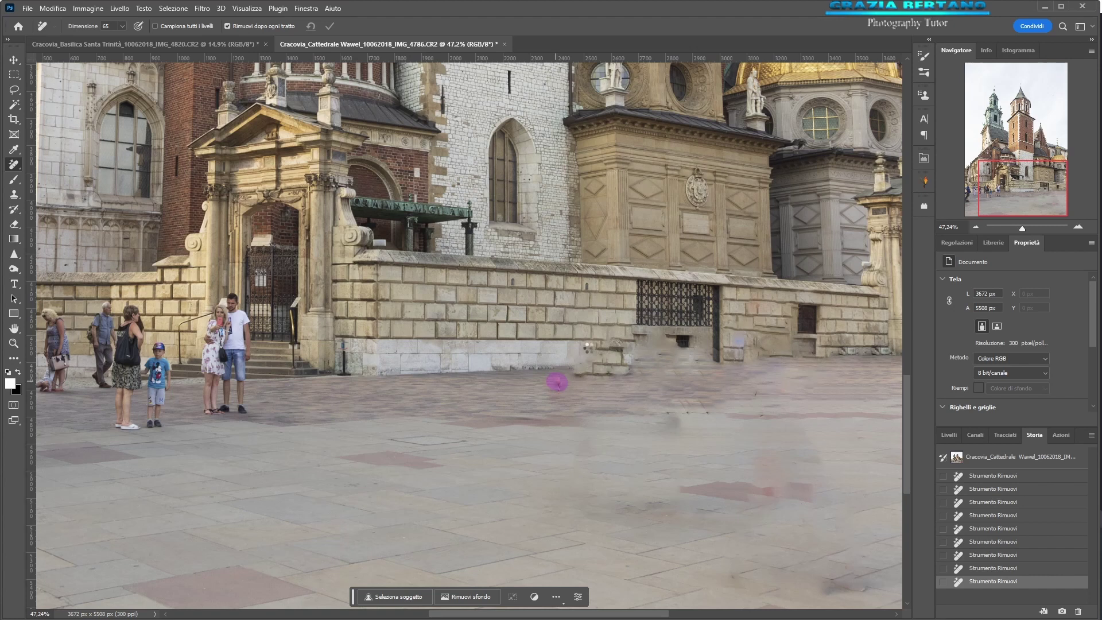
- Repair the wall base on both sides of the gate, undoing the bad fills and redoing them
{"action": "mouse_move", "coordinate": [575, 345]}
{"action": "left_mouse_down"}
{"action": "mouse_move", "coordinate": [643, 347]}
{"action": "mouse_move", "coordinate": [628, 366]}
{"action": "left_mouse_up"}
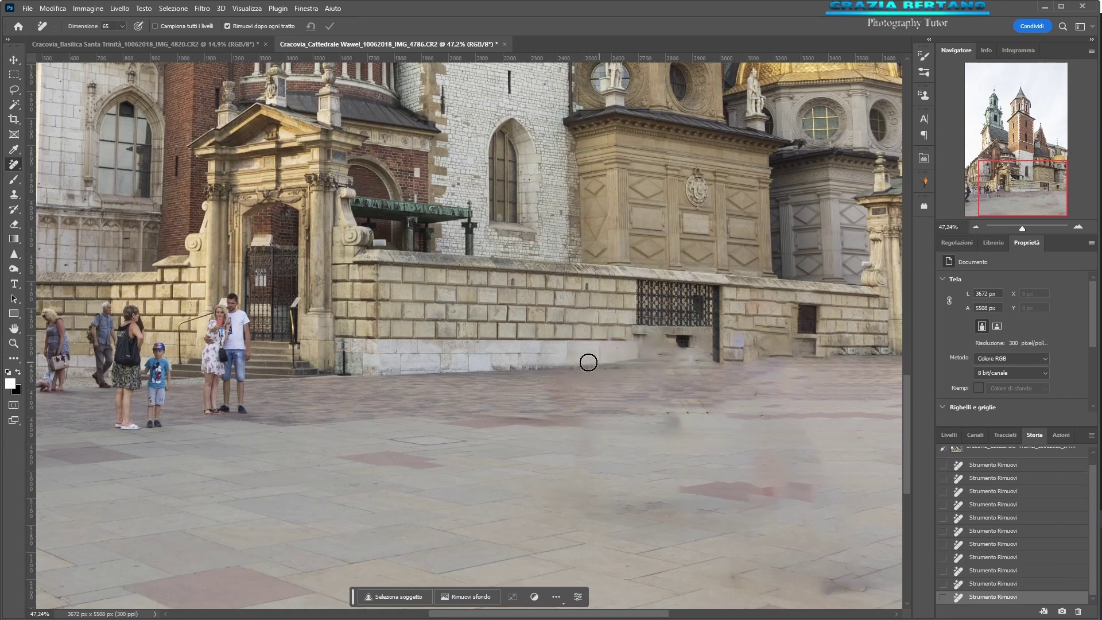
{"action": "left_click_drag", "start_coordinate": [566, 364], "coordinate": [717, 358]}
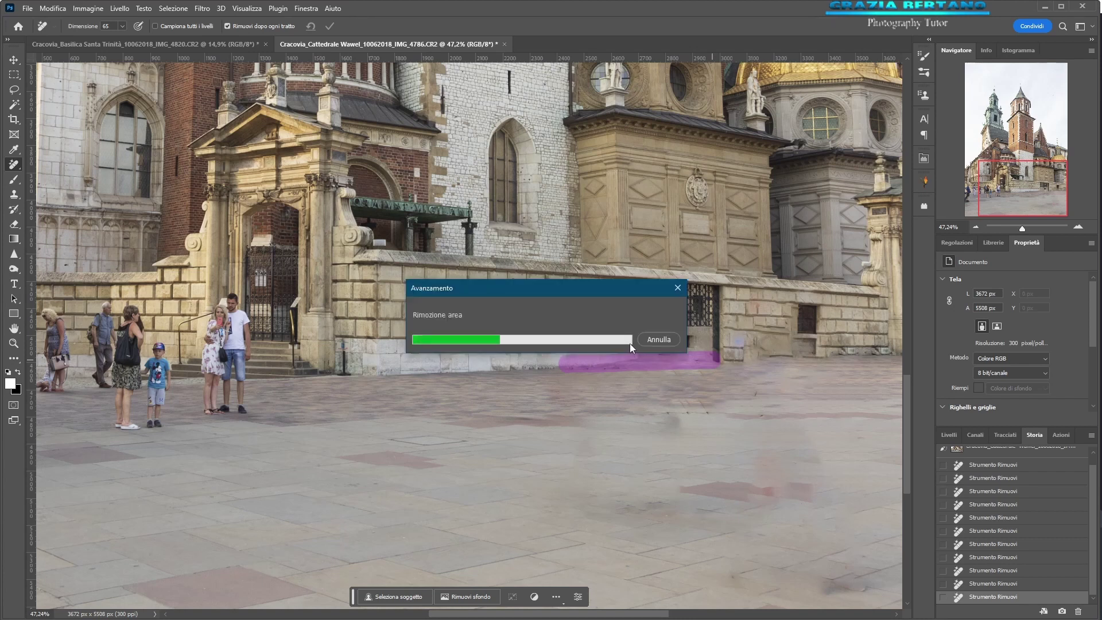
{"action": "left_click_drag", "start_coordinate": [593, 356], "coordinate": [629, 356]}
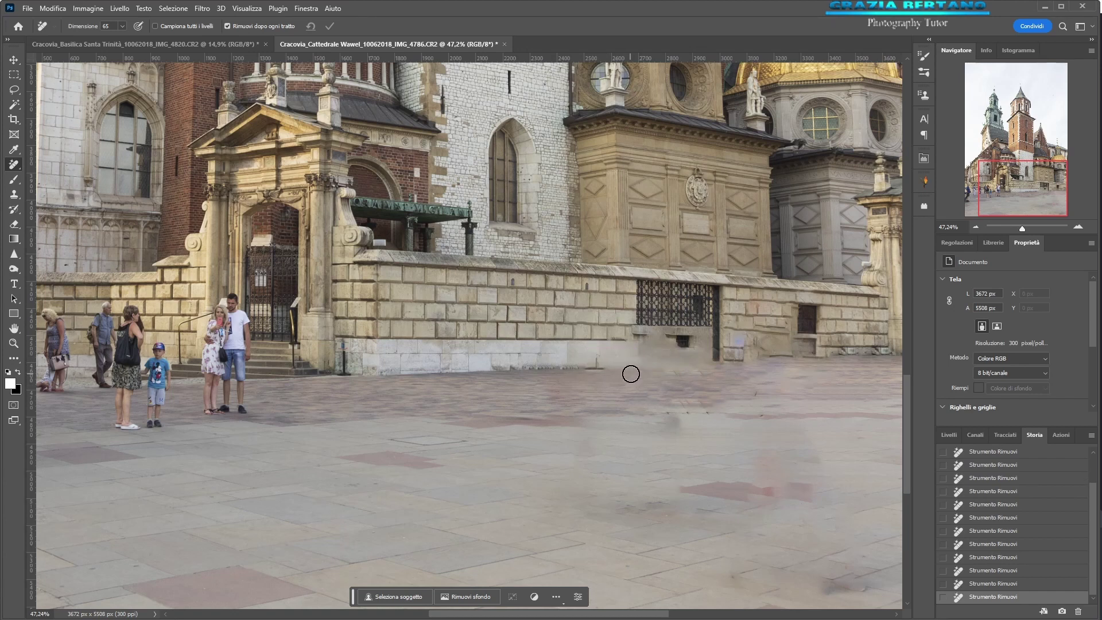
{"action": "key", "text": "ctrl+z"}
{"action": "key", "text": "ctrl+z"}
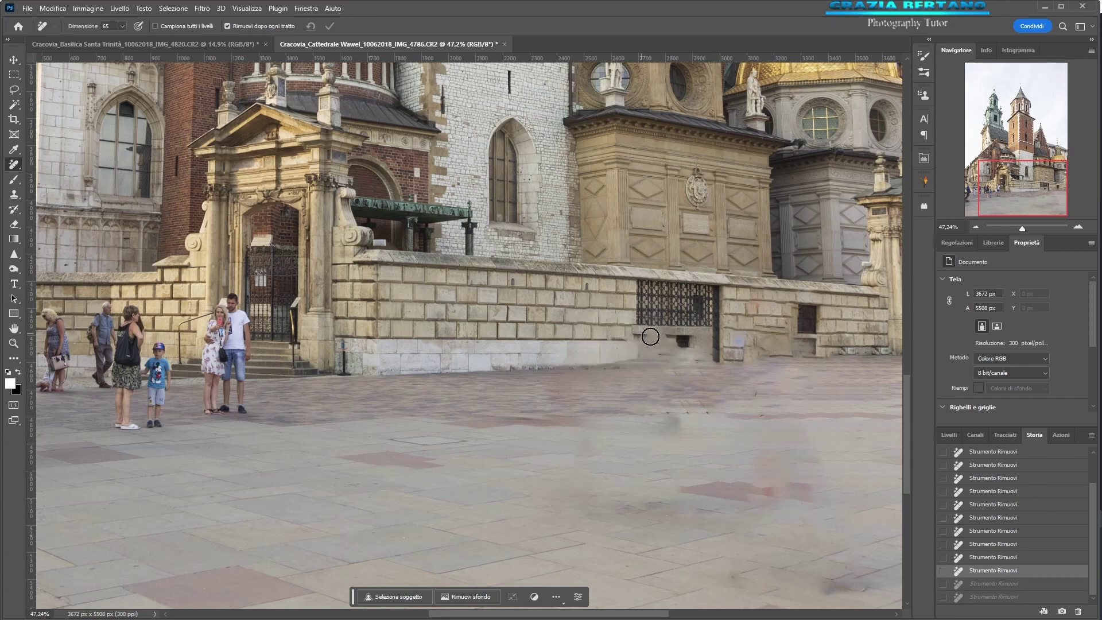
{"action": "left_click_drag", "start_coordinate": [650, 339], "coordinate": [661, 338]}
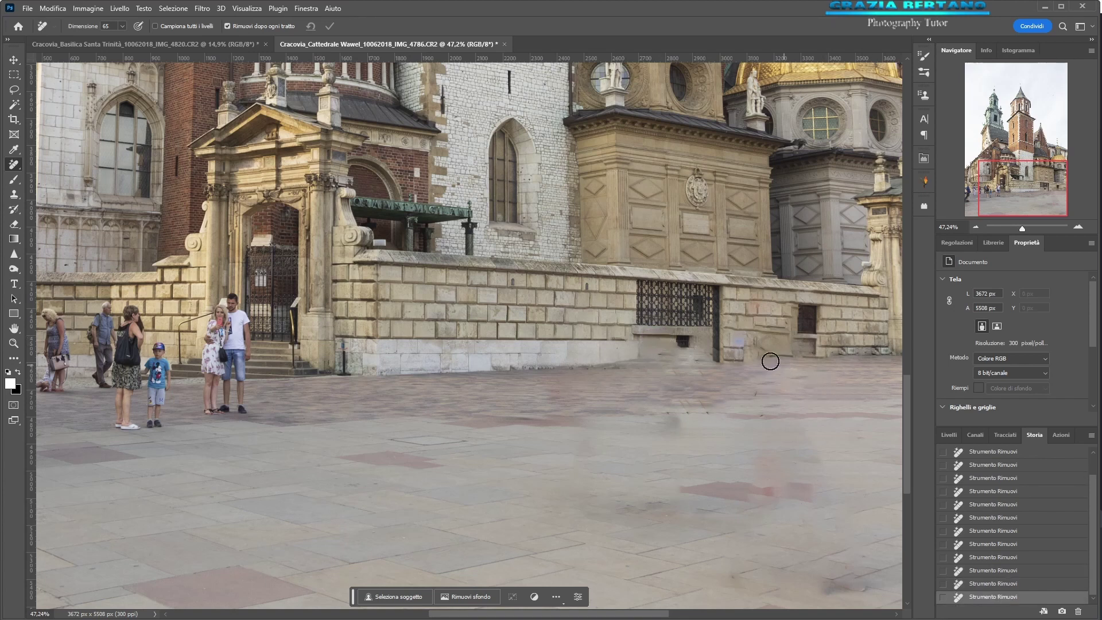
{"action": "left_click_drag", "start_coordinate": [758, 354], "coordinate": [786, 353]}
{"action": "mouse_move", "coordinate": [754, 333]}
{"action": "left_mouse_down"}
{"action": "mouse_move", "coordinate": [785, 332]}
{"action": "mouse_move", "coordinate": [757, 339]}
{"action": "mouse_move", "coordinate": [757, 349]}
{"action": "mouse_move", "coordinate": [779, 349]}
{"action": "left_mouse_up"}
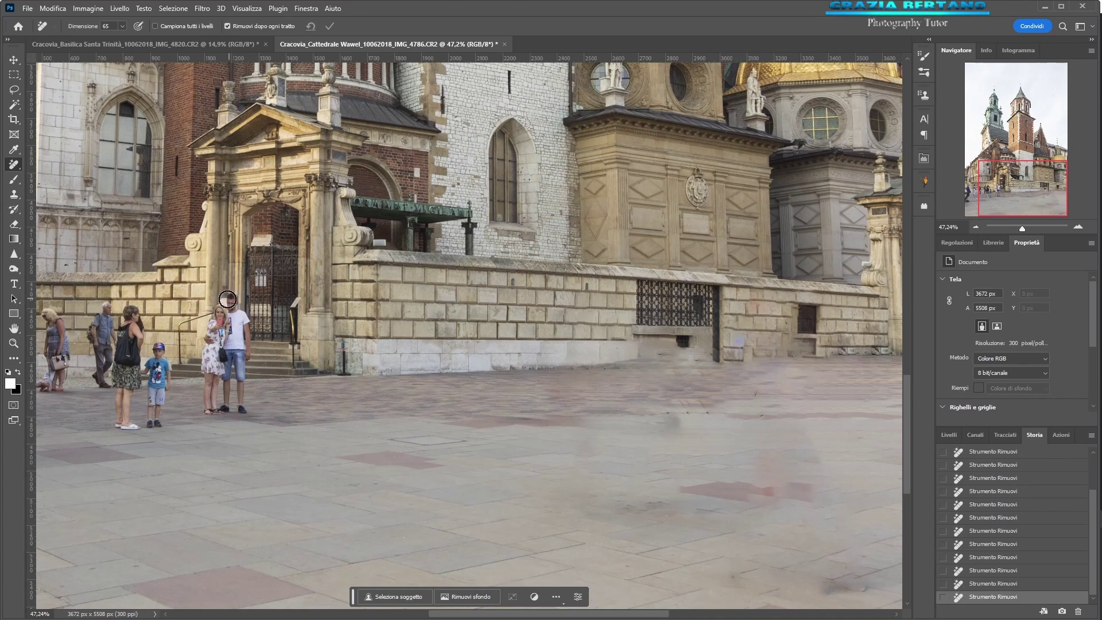
- Erase the man in the white shirt, the boy, a spot by the steps, and the object by the railing
{"action": "mouse_move", "coordinate": [231, 306]}
{"action": "left_mouse_down"}
{"action": "mouse_move", "coordinate": [247, 351]}
{"action": "mouse_move", "coordinate": [236, 323]}
{"action": "mouse_move", "coordinate": [214, 335]}
{"action": "mouse_move", "coordinate": [230, 342]}
{"action": "mouse_move", "coordinate": [221, 408]}
{"action": "mouse_move", "coordinate": [239, 330]}
{"action": "mouse_move", "coordinate": [218, 314]}
{"action": "left_mouse_up"}
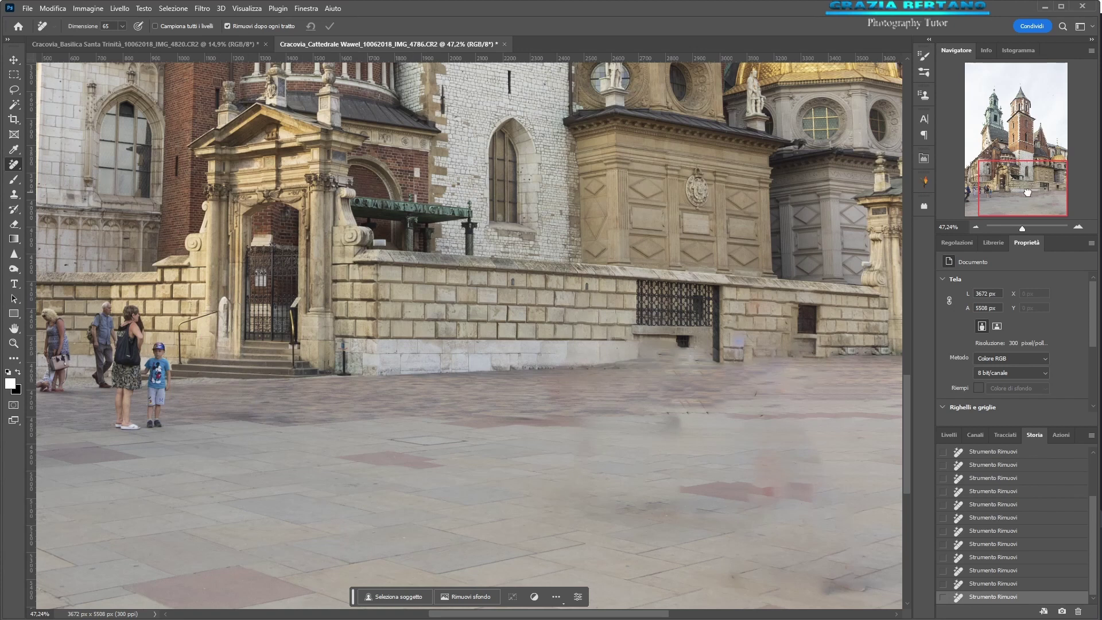
{"action": "left_click_drag", "start_coordinate": [1027, 192], "coordinate": [1015, 193]}
{"action": "left_click_drag", "start_coordinate": [1025, 231], "coordinate": [1021, 230]}
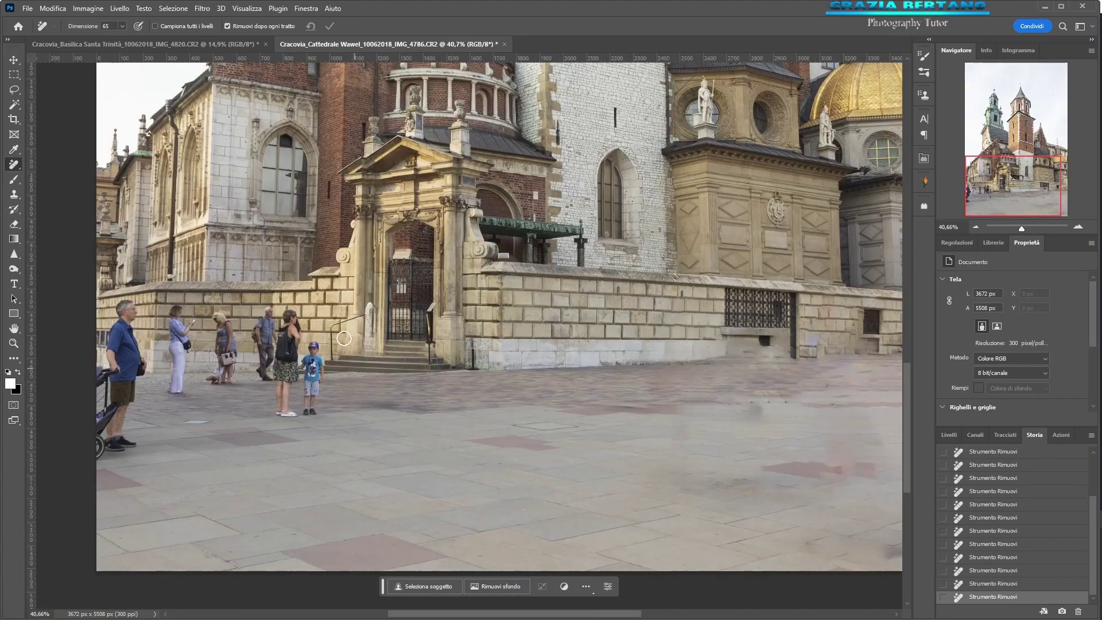
{"action": "mouse_move", "coordinate": [313, 345]}
{"action": "left_mouse_down"}
{"action": "mouse_move", "coordinate": [301, 368]}
{"action": "mouse_move", "coordinate": [310, 409]}
{"action": "mouse_move", "coordinate": [272, 322]}
{"action": "mouse_move", "coordinate": [266, 380]}
{"action": "left_mouse_up"}
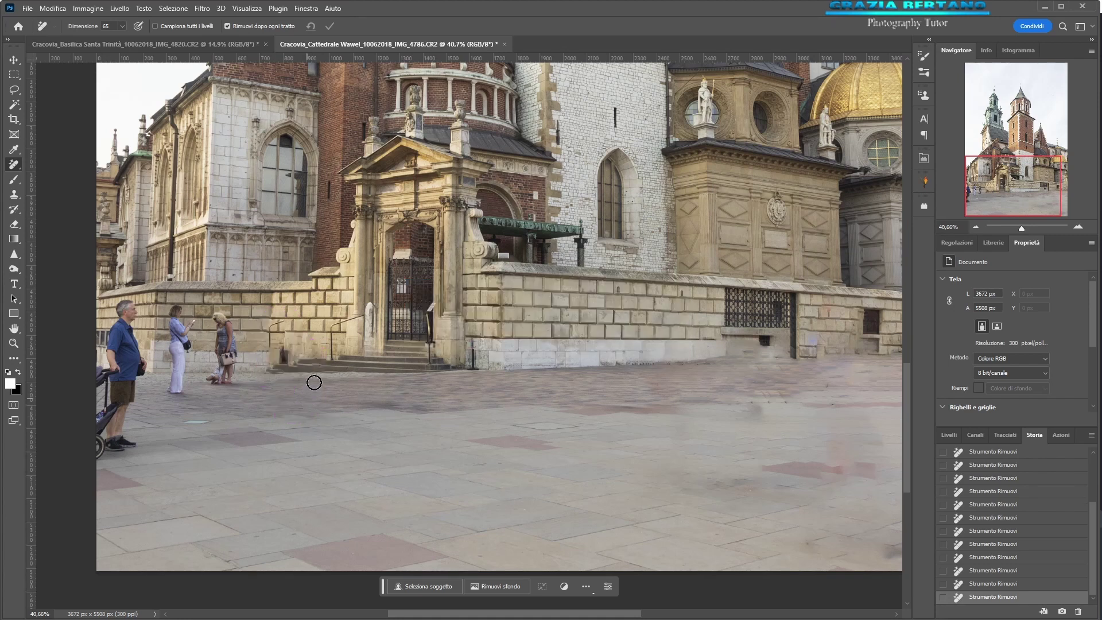
{"action": "left_click_drag", "start_coordinate": [279, 355], "coordinate": [284, 356]}
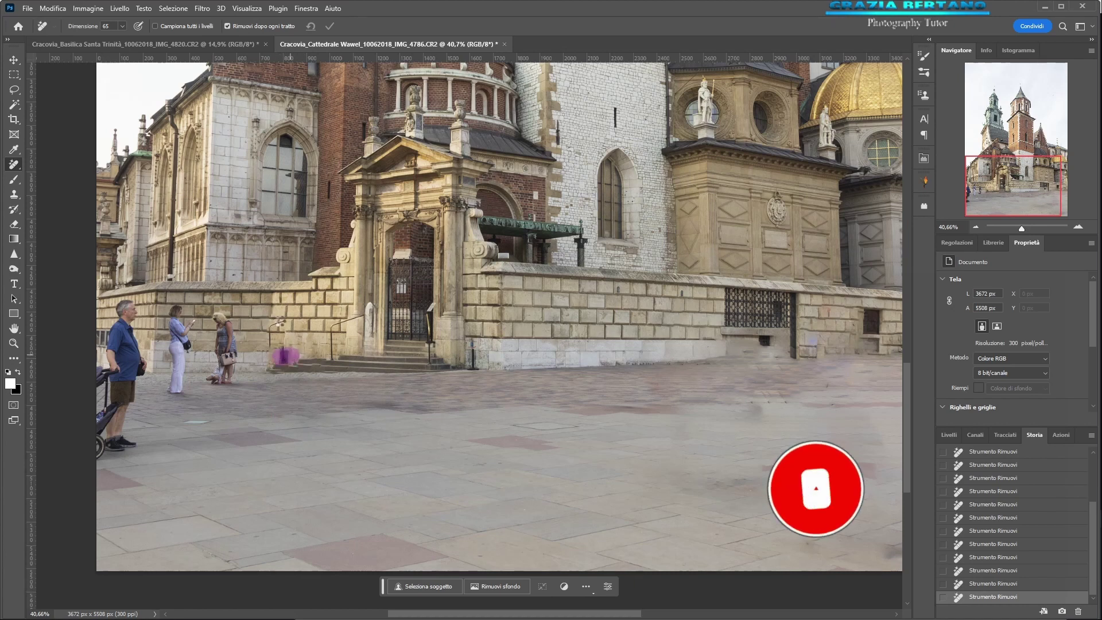
{"action": "left_click_drag", "start_coordinate": [284, 323], "coordinate": [269, 347]}
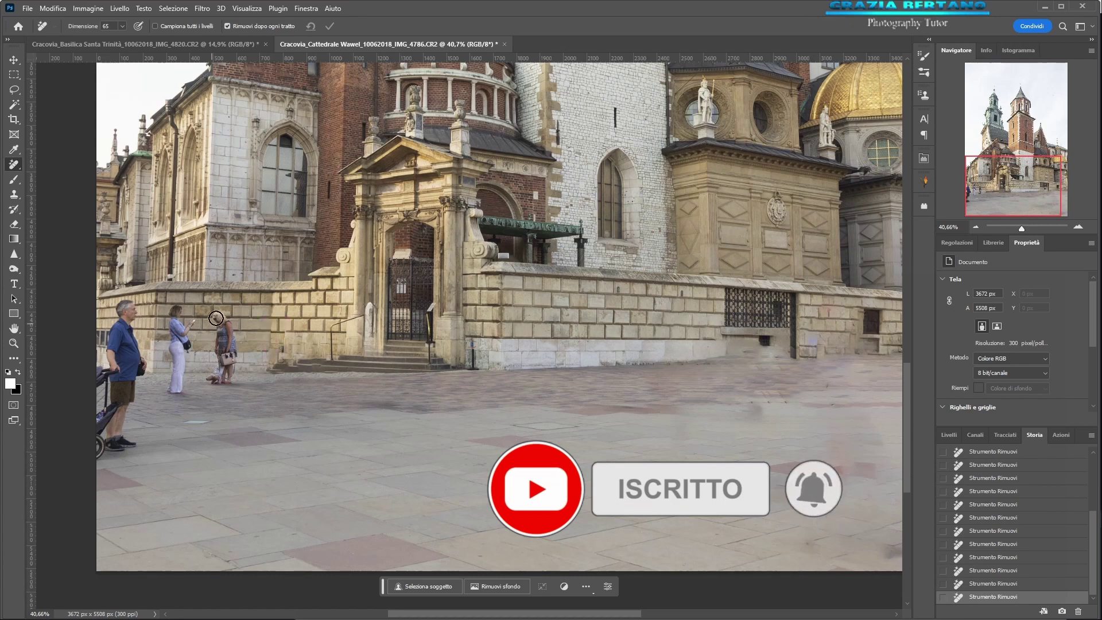
- Erase the two women by the wall, the pavement mark, and the man with the stroller
{"action": "mouse_move", "coordinate": [217, 313]}
{"action": "left_mouse_down"}
{"action": "mouse_move", "coordinate": [231, 359]}
{"action": "mouse_move", "coordinate": [212, 380]}
{"action": "mouse_move", "coordinate": [225, 348]}
{"action": "mouse_move", "coordinate": [217, 354]}
{"action": "left_mouse_up"}
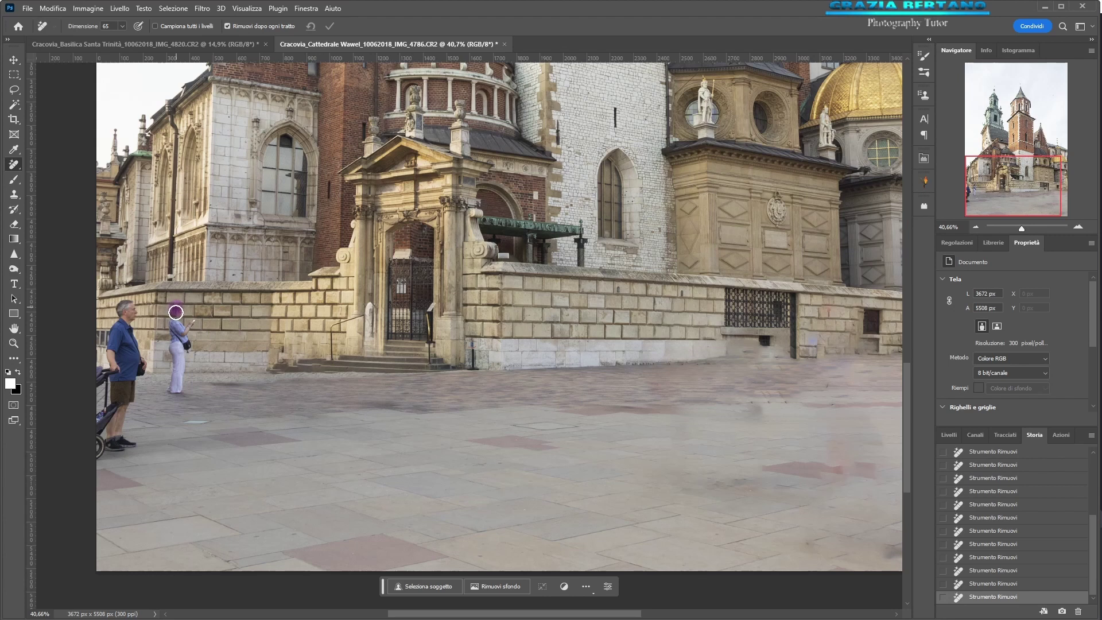
{"action": "left_click_drag", "start_coordinate": [176, 329], "coordinate": [174, 391]}
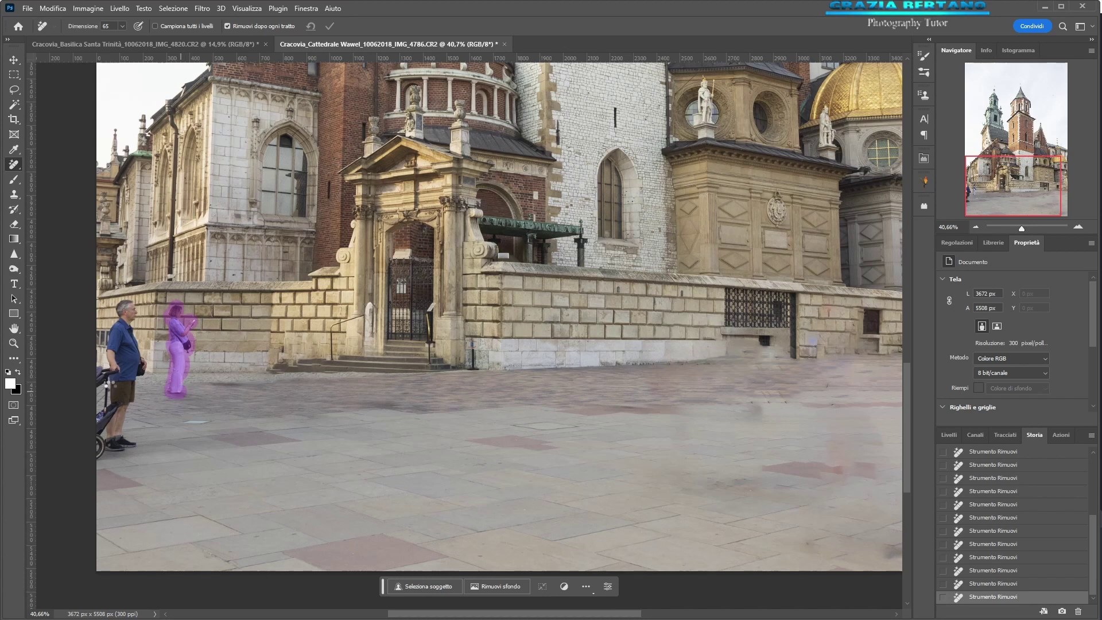
{"action": "left_click_drag", "start_coordinate": [176, 380], "coordinate": [184, 400]}
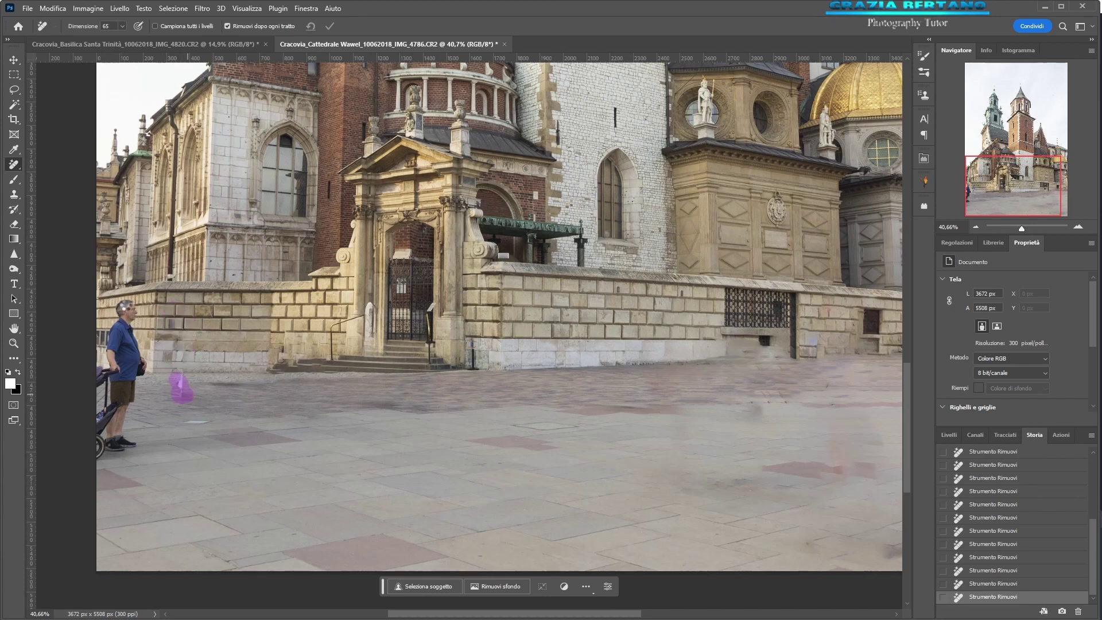
{"action": "left_click_drag", "start_coordinate": [133, 308], "coordinate": [126, 451]}
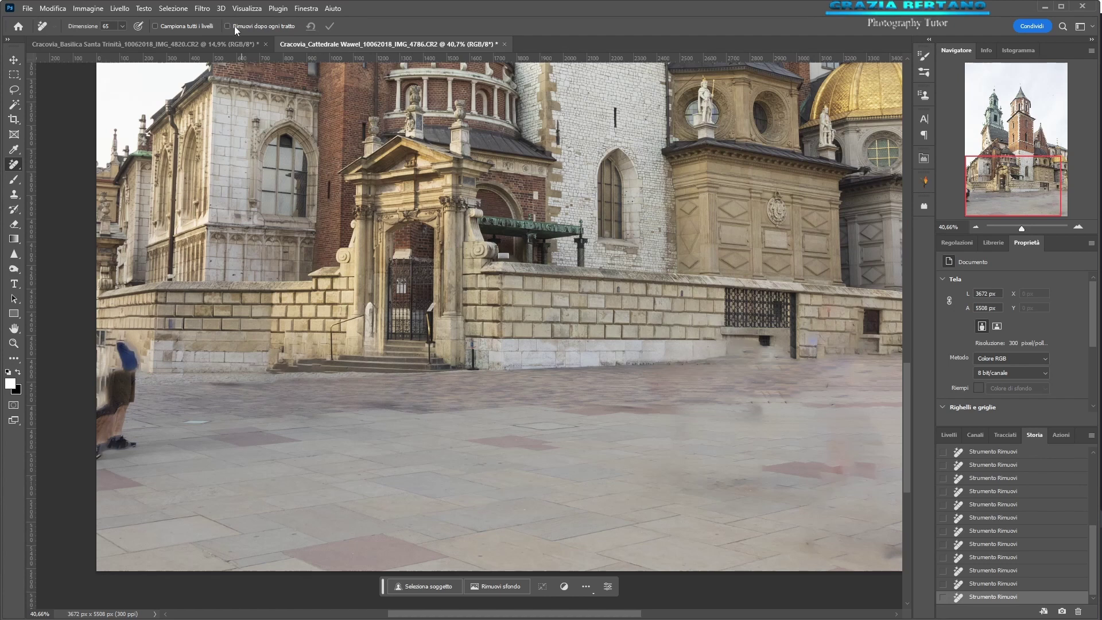
- Undo the failed stroke and repaint the man and stroller, including its lower frame, then apply the removal
{"action": "key", "text": "ctrl+z"}
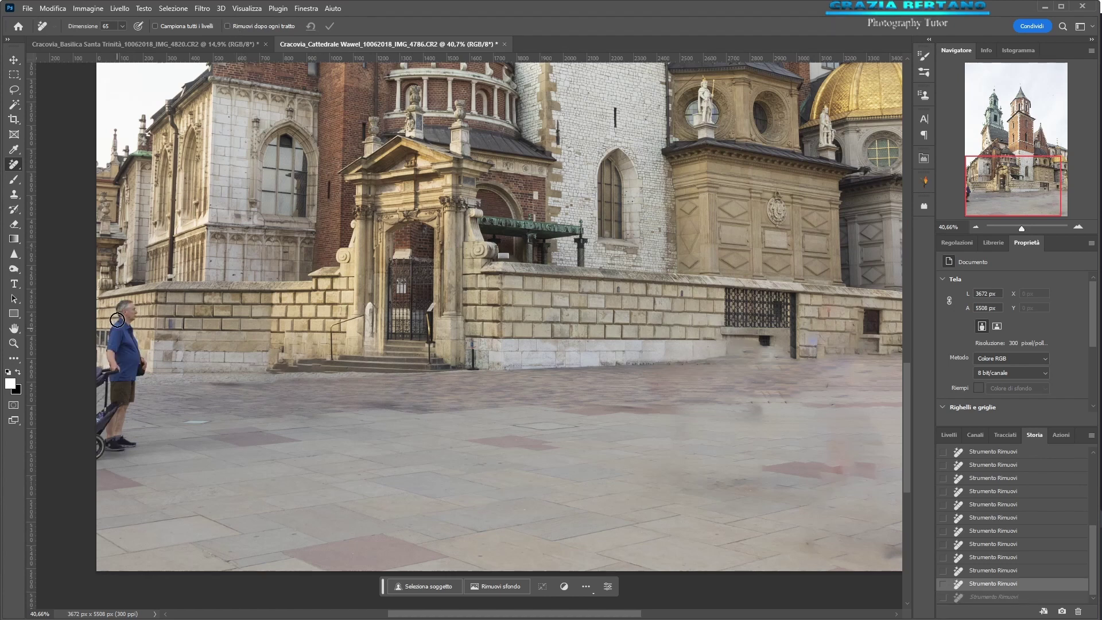
{"action": "mouse_move", "coordinate": [120, 306]}
{"action": "left_mouse_down"}
{"action": "mouse_move", "coordinate": [130, 326]}
{"action": "mouse_move", "coordinate": [112, 343]}
{"action": "left_mouse_up"}
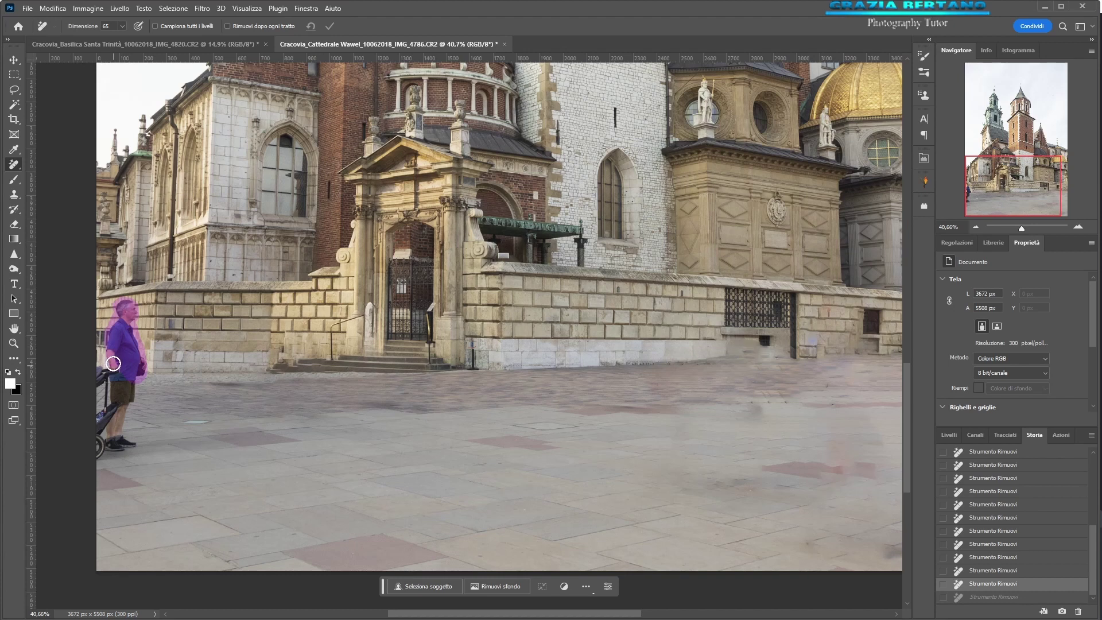
{"action": "mouse_move", "coordinate": [103, 374]}
{"action": "left_mouse_down"}
{"action": "mouse_move", "coordinate": [93, 380]}
{"action": "mouse_move", "coordinate": [121, 445]}
{"action": "mouse_move", "coordinate": [109, 419]}
{"action": "mouse_move", "coordinate": [123, 373]}
{"action": "mouse_move", "coordinate": [116, 436]}
{"action": "mouse_move", "coordinate": [136, 445]}
{"action": "mouse_move", "coordinate": [120, 436]}
{"action": "left_mouse_up"}
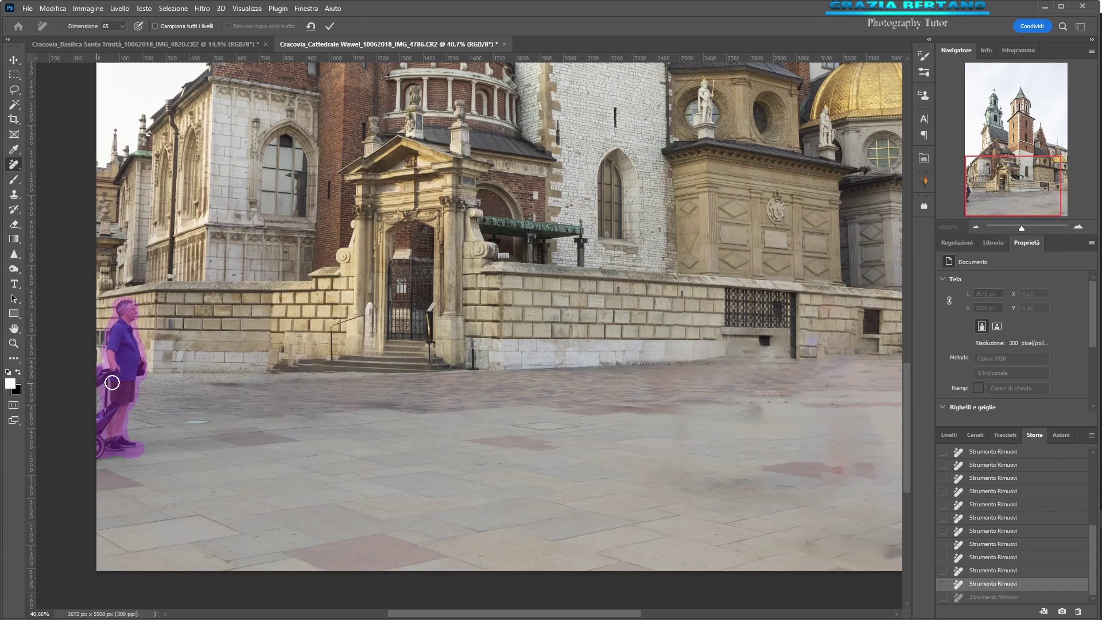
{"action": "left_click_drag", "start_coordinate": [102, 414], "coordinate": [113, 418]}
{"action": "left_click", "coordinate": [328, 27]}
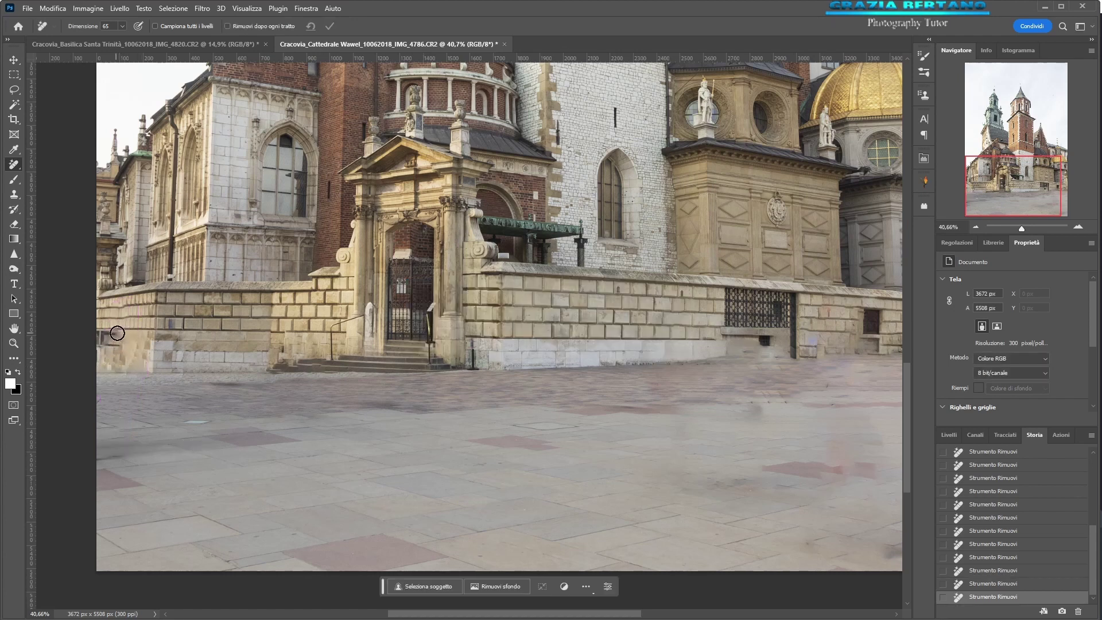
- Clear the leftover remnants and the lower-left corner patch from the left wall base
{"action": "left_click_drag", "start_coordinate": [114, 331], "coordinate": [115, 350]}
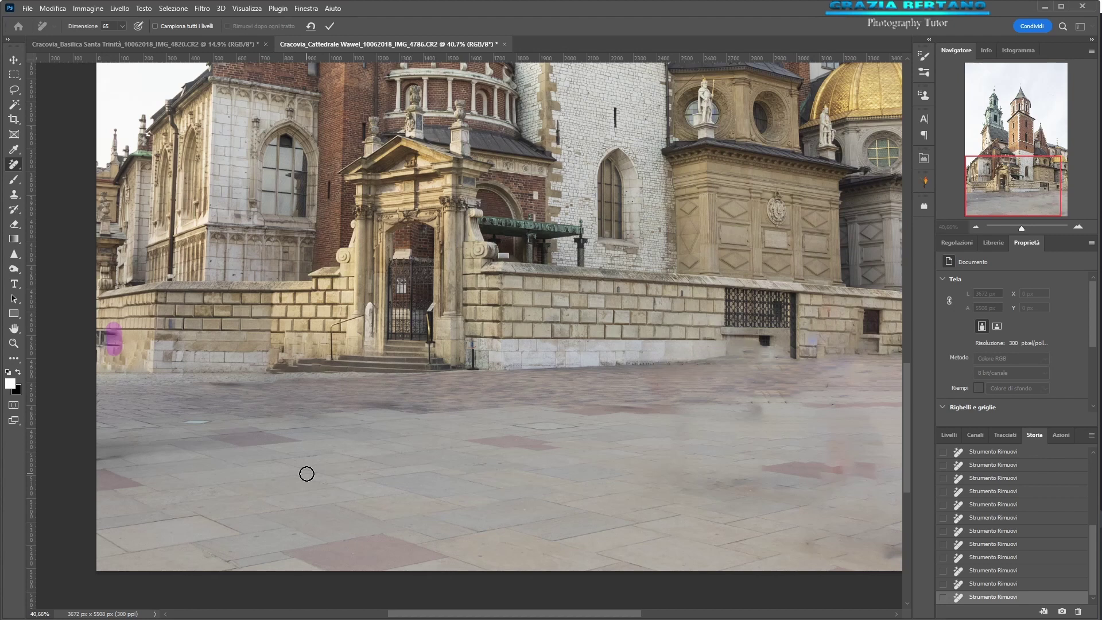
{"action": "left_click", "coordinate": [330, 26]}
{"action": "left_click_drag", "start_coordinate": [114, 335], "coordinate": [117, 344]}
{"action": "left_click", "coordinate": [330, 26]}
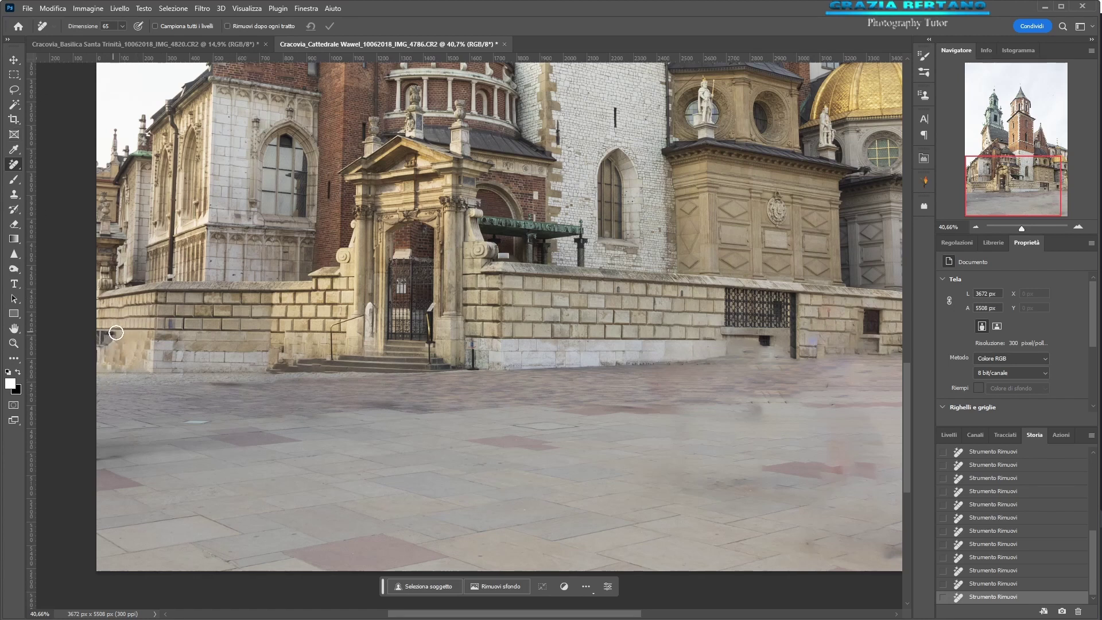
{"action": "left_click_drag", "start_coordinate": [116, 332], "coordinate": [98, 337]}
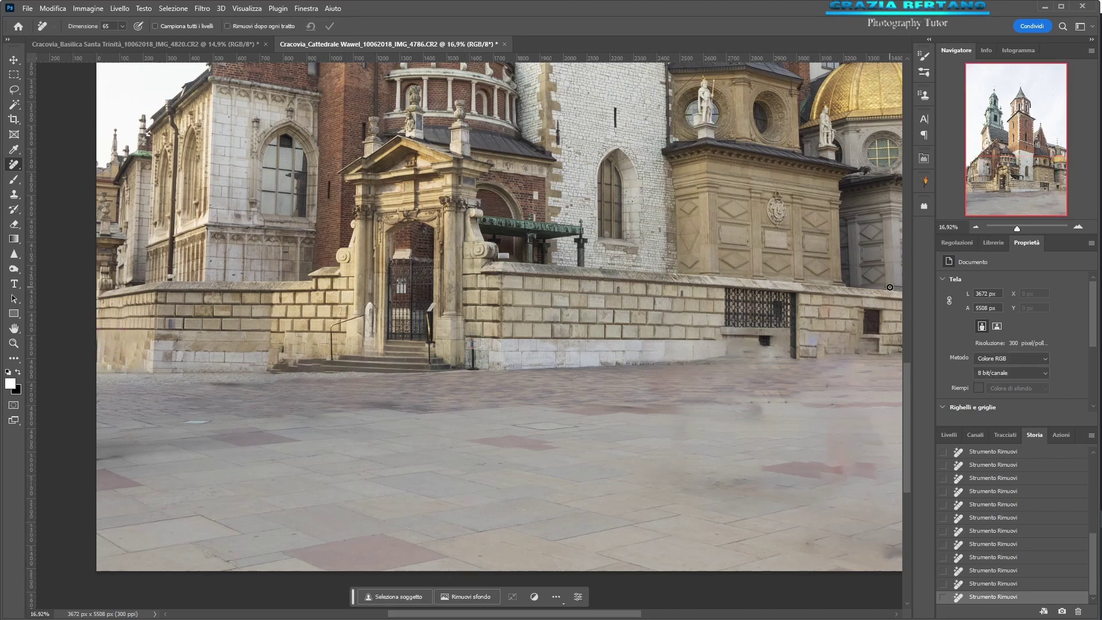
- Fit the cleaned cathedral photo on screen at 16.92% and show the Livelli layers panel
{"action": "key", "text": "ctrl+0"}
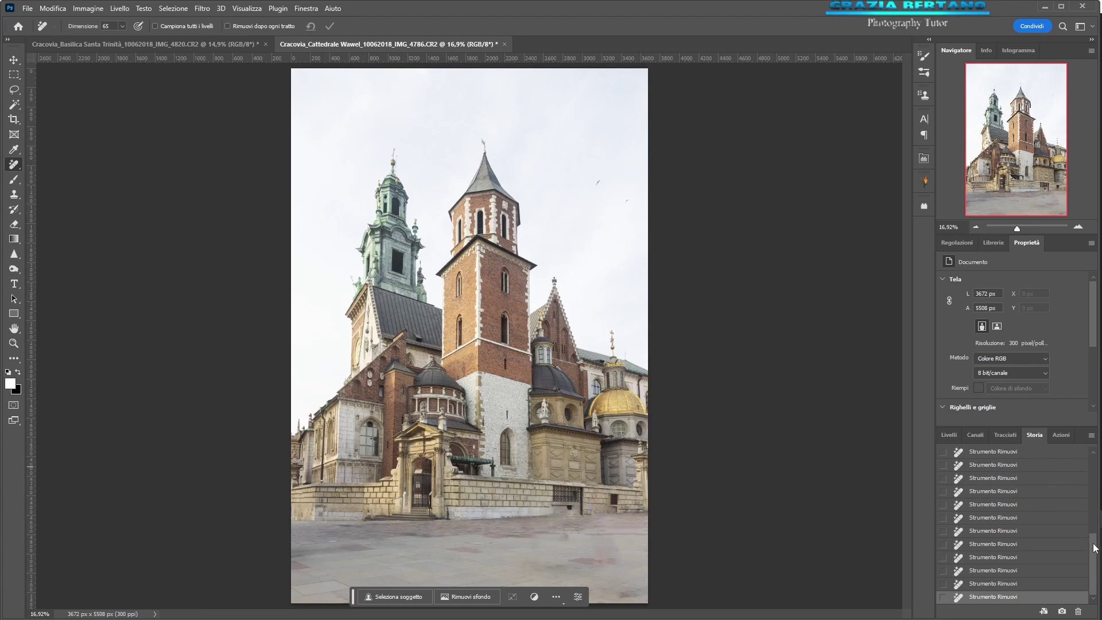
{"action": "scroll", "coordinate": [1094, 548], "scroll_direction": "up", "scroll_amount": 5}
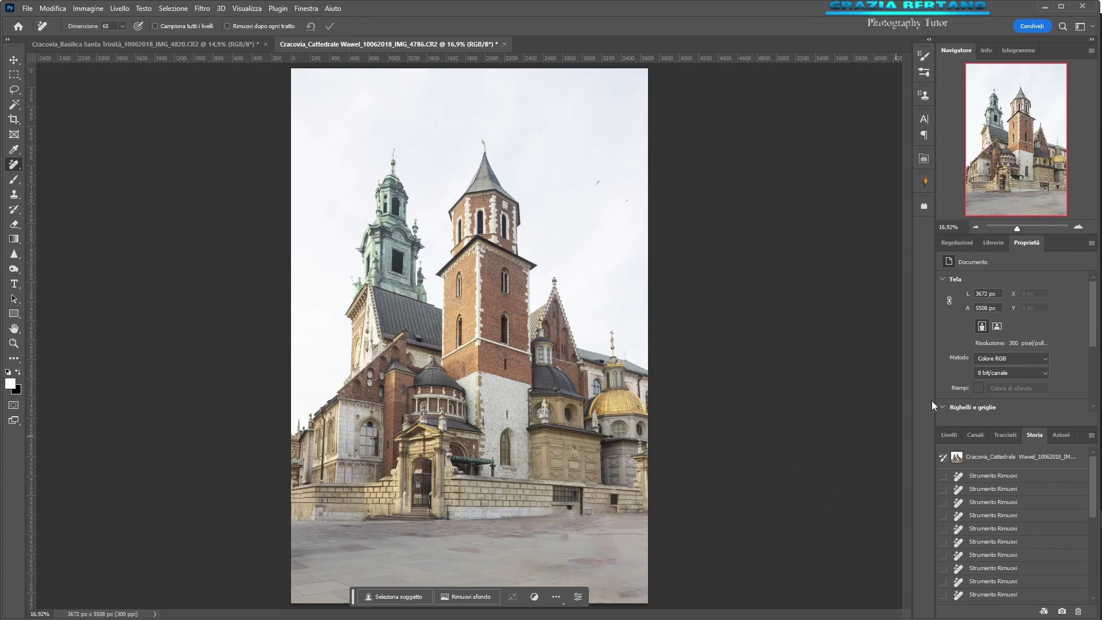
{"action": "left_click", "coordinate": [950, 435]}
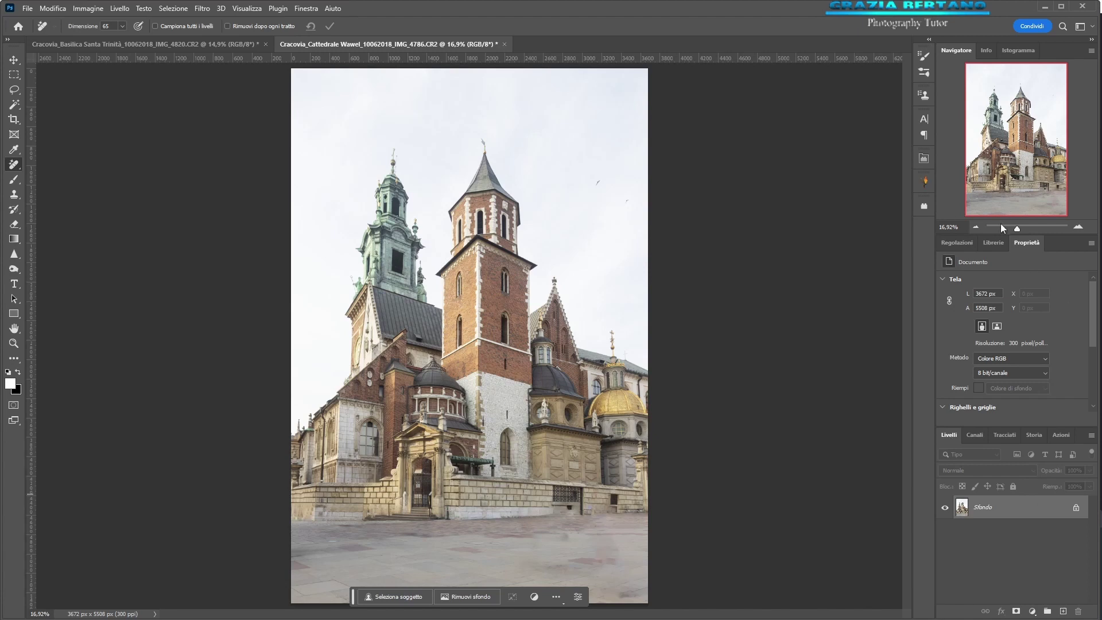
- Add Curves 1 from Regolazioni singole above Sfondo, reselect Sfondo, and collapse the adjustments list
{"action": "left_click", "coordinate": [959, 243]}
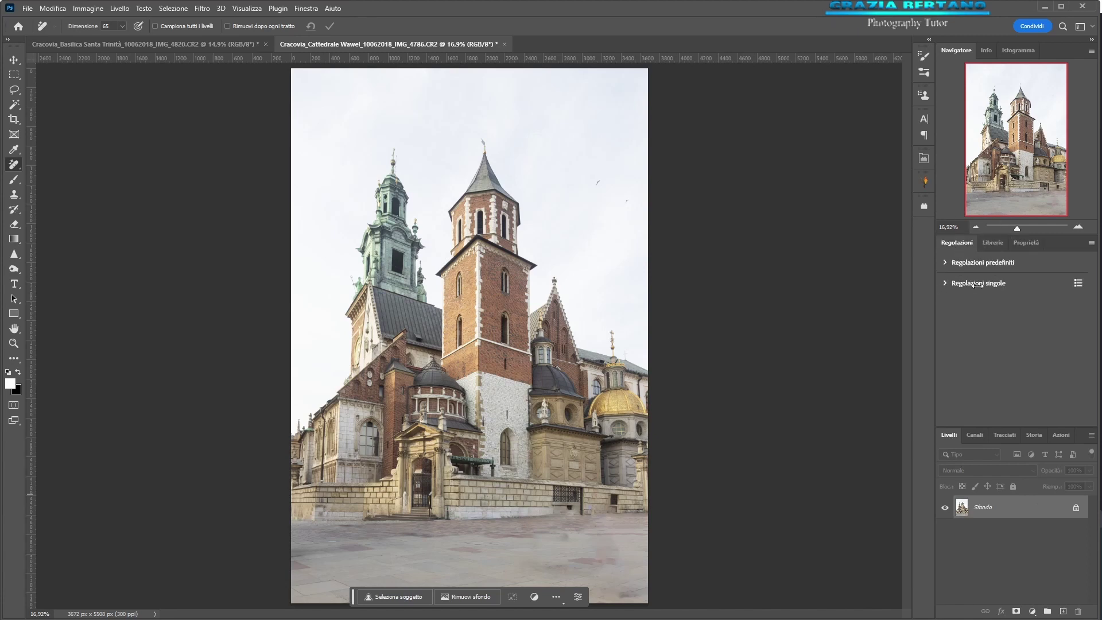
{"action": "left_click", "coordinate": [947, 283]}
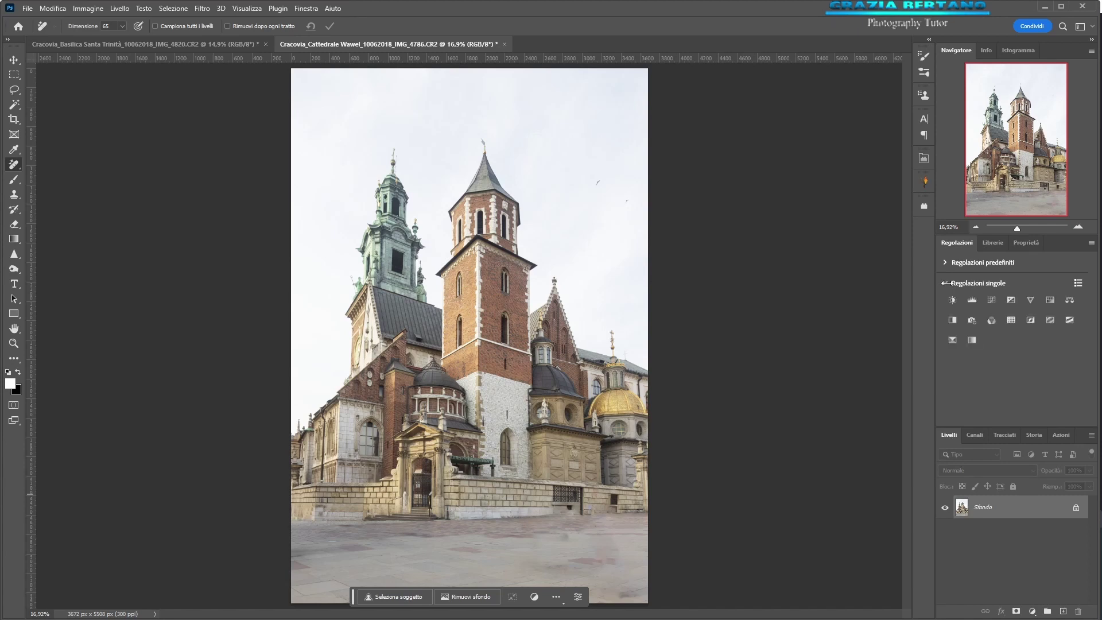
{"action": "left_click", "coordinate": [992, 300]}
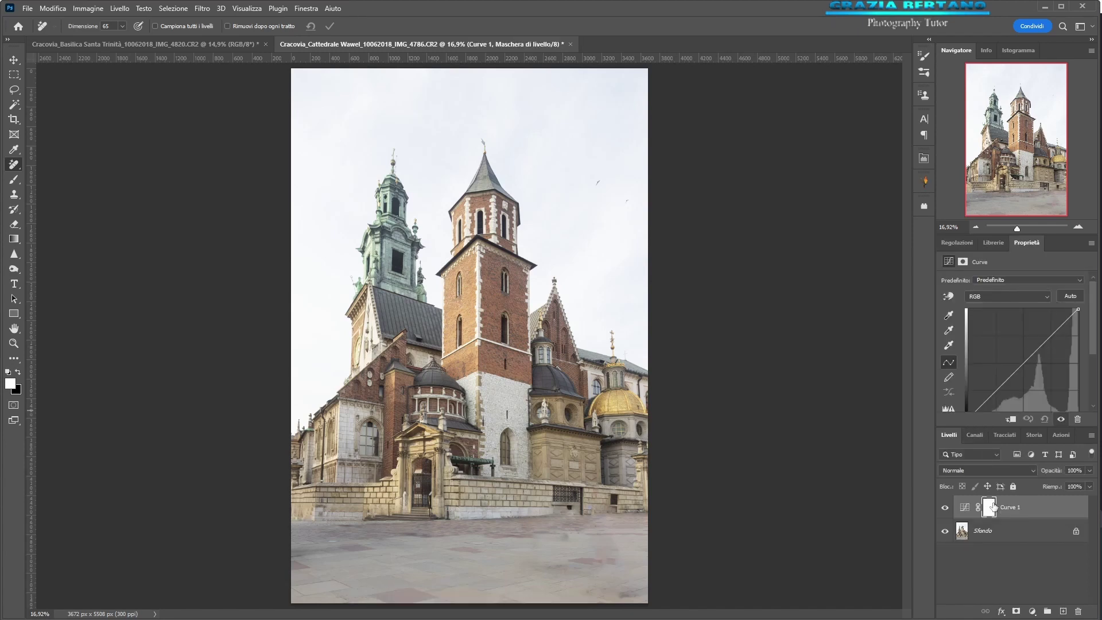
{"action": "left_click_drag", "start_coordinate": [972, 513], "coordinate": [961, 550]}
{"action": "left_click", "coordinate": [998, 538]}
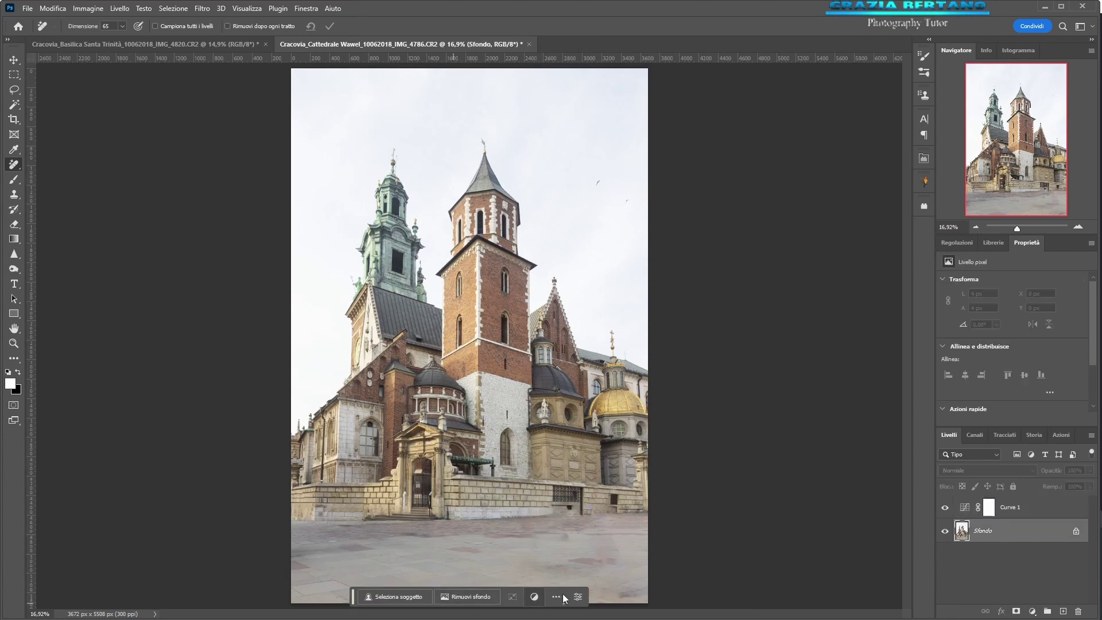
{"action": "left_click", "coordinate": [955, 240]}
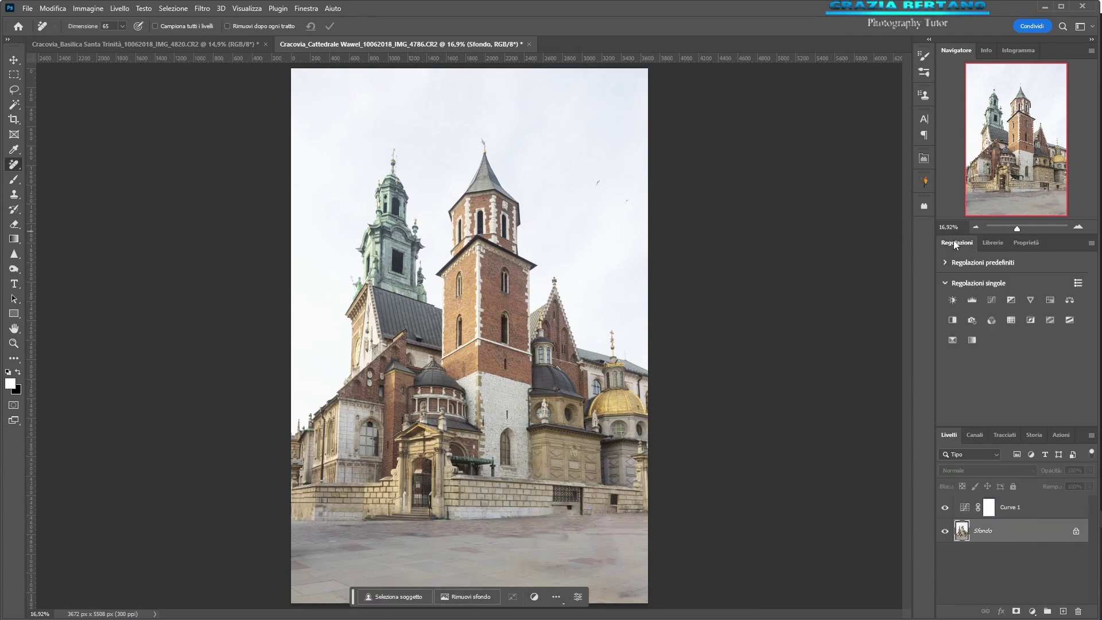
{"action": "left_click", "coordinate": [945, 283]}
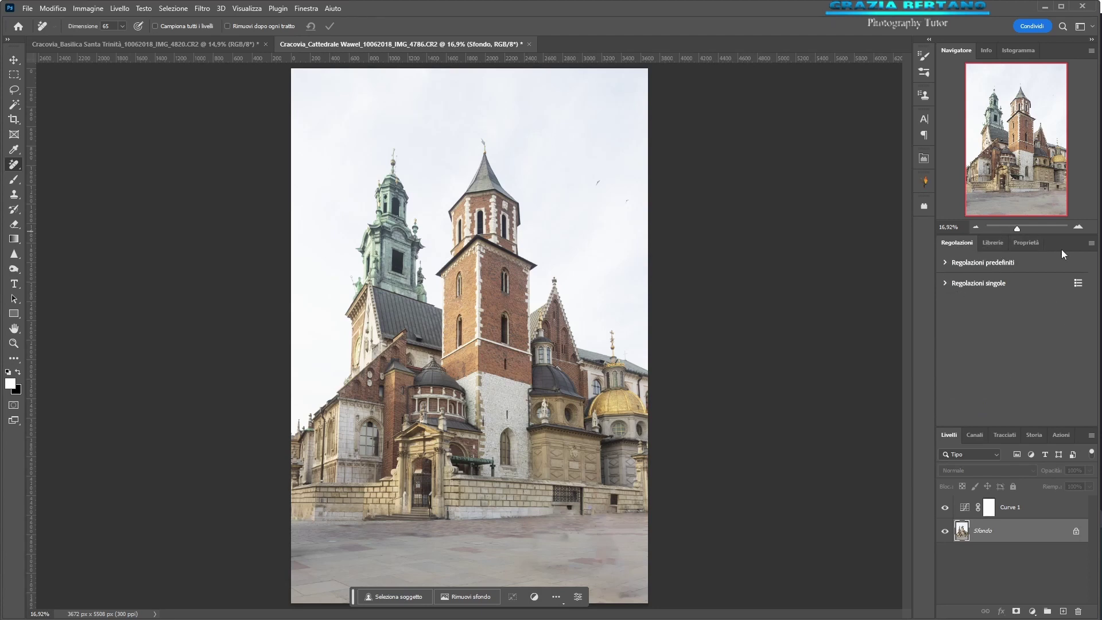
{"action": "left_click", "coordinate": [304, 9]}
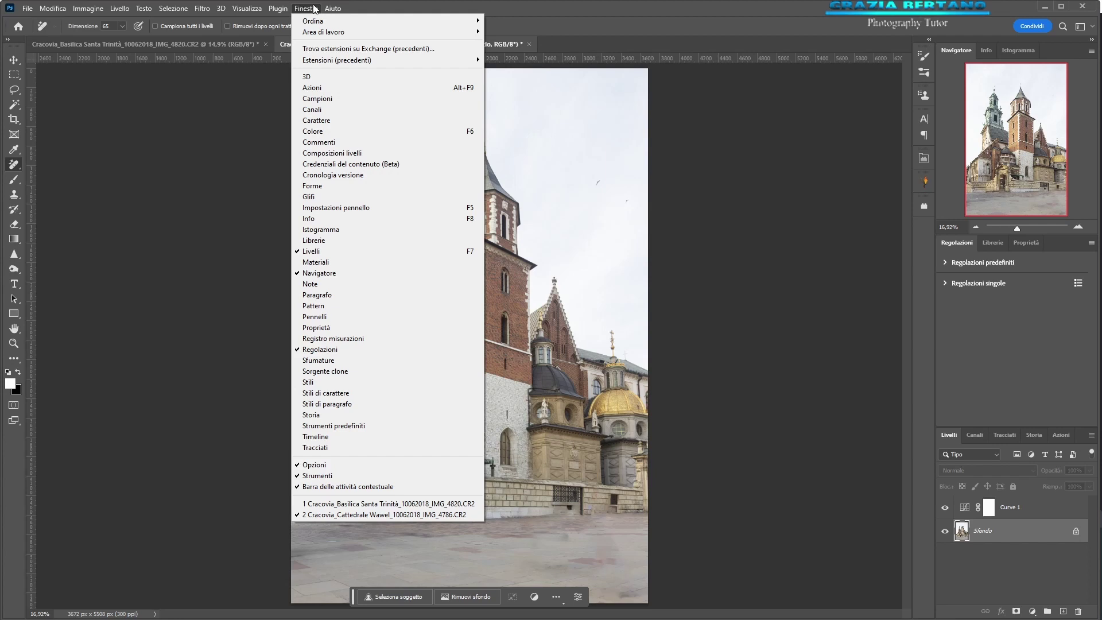
{"action": "mouse_move", "coordinate": [323, 32]}
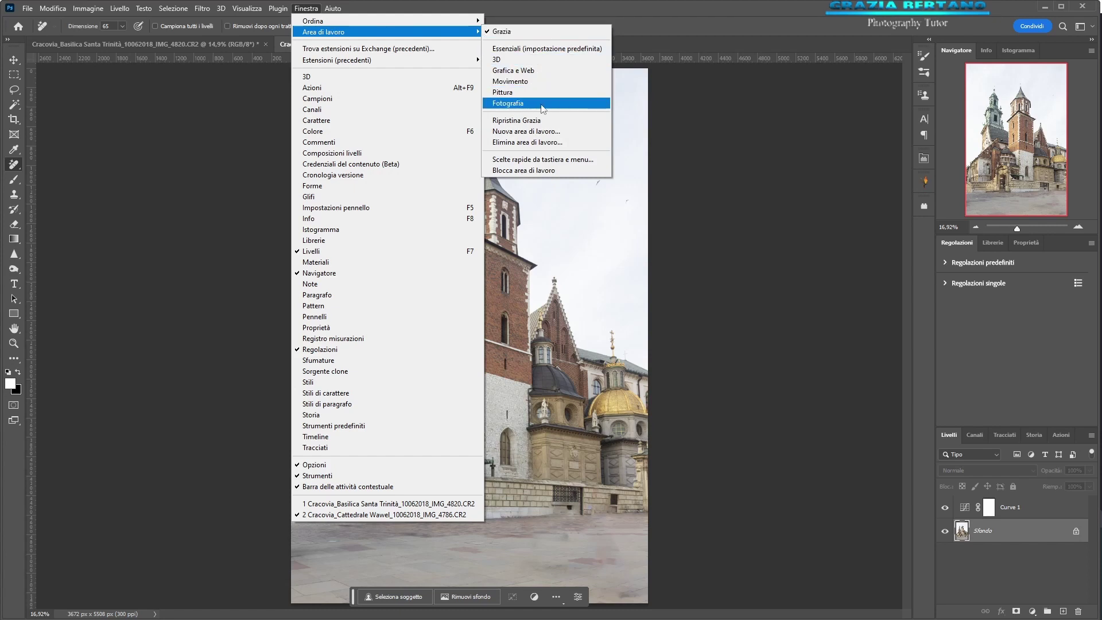
- Switch to the Fotografia workspace, check its Adjustments and Libraries panels, then restore the custom workspace
{"action": "left_click", "coordinate": [541, 103]}
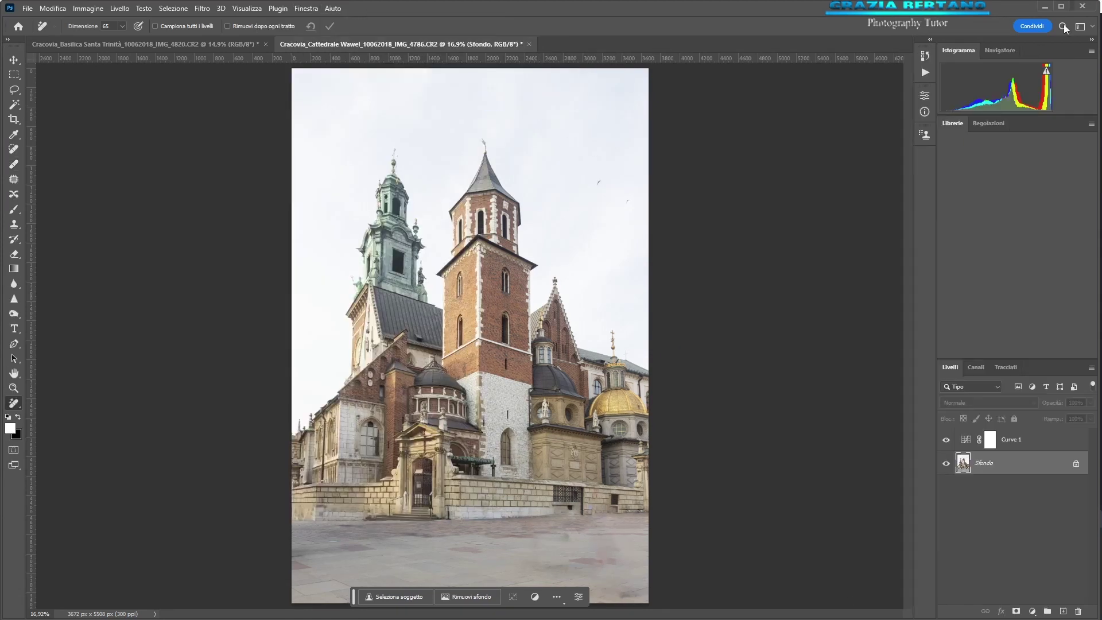
{"action": "left_click", "coordinate": [990, 123]}
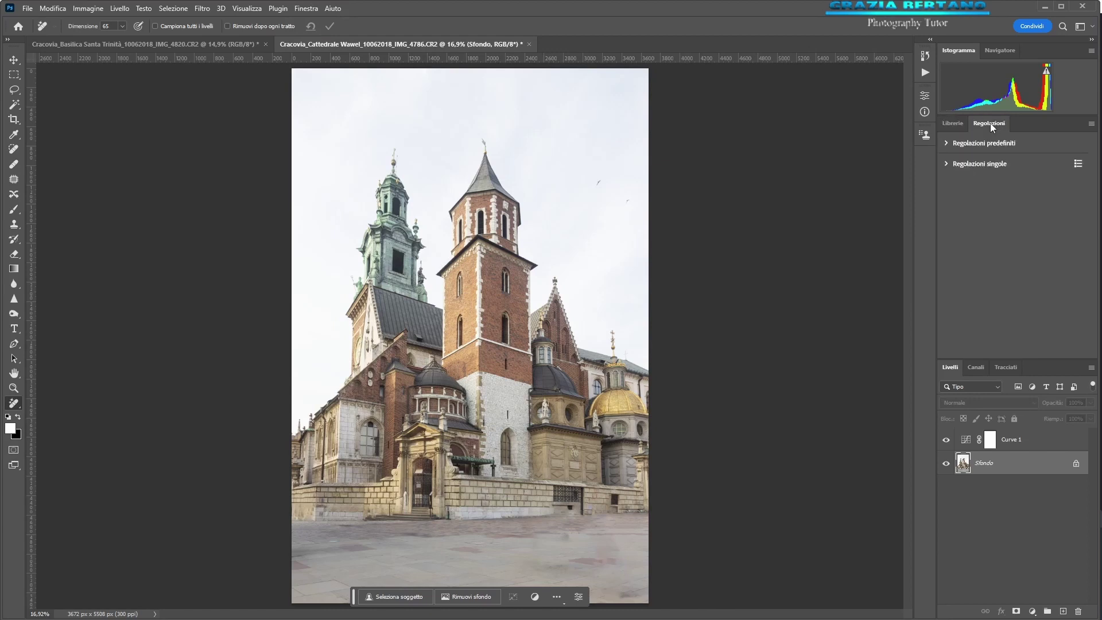
{"action": "left_click", "coordinate": [954, 123]}
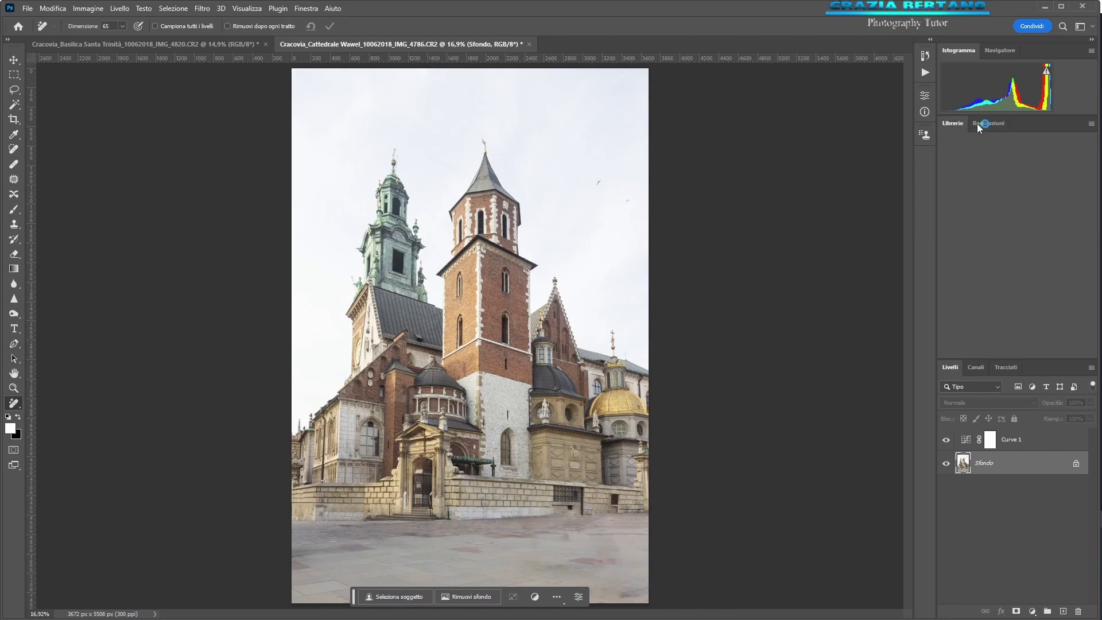
{"action": "left_click", "coordinate": [990, 123]}
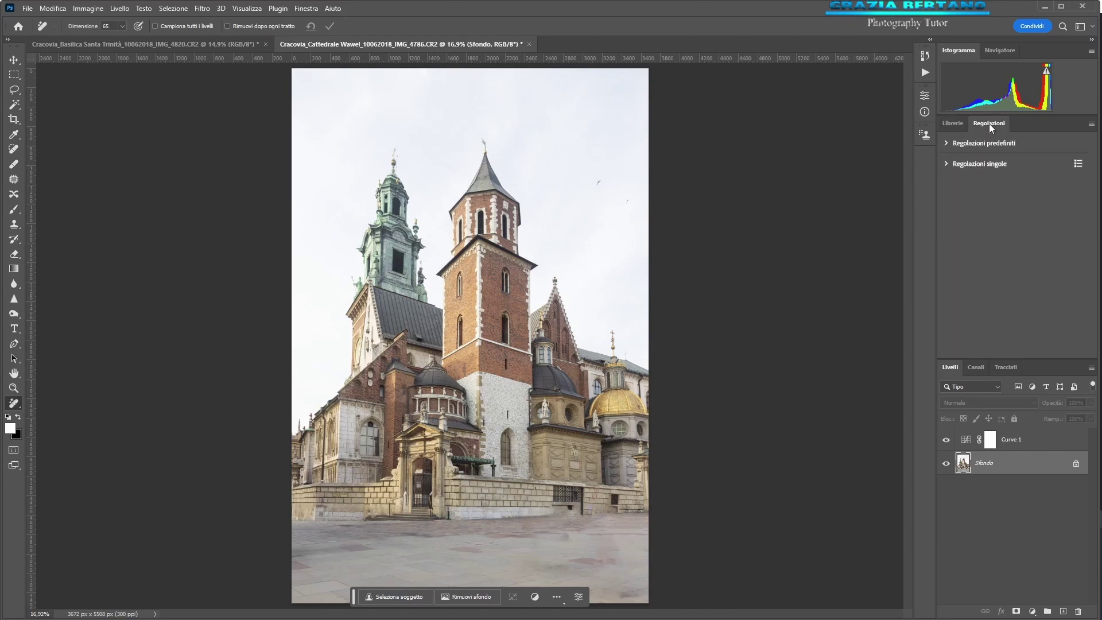
{"action": "left_click", "coordinate": [301, 9]}
{"action": "mouse_move", "coordinate": [323, 32]}
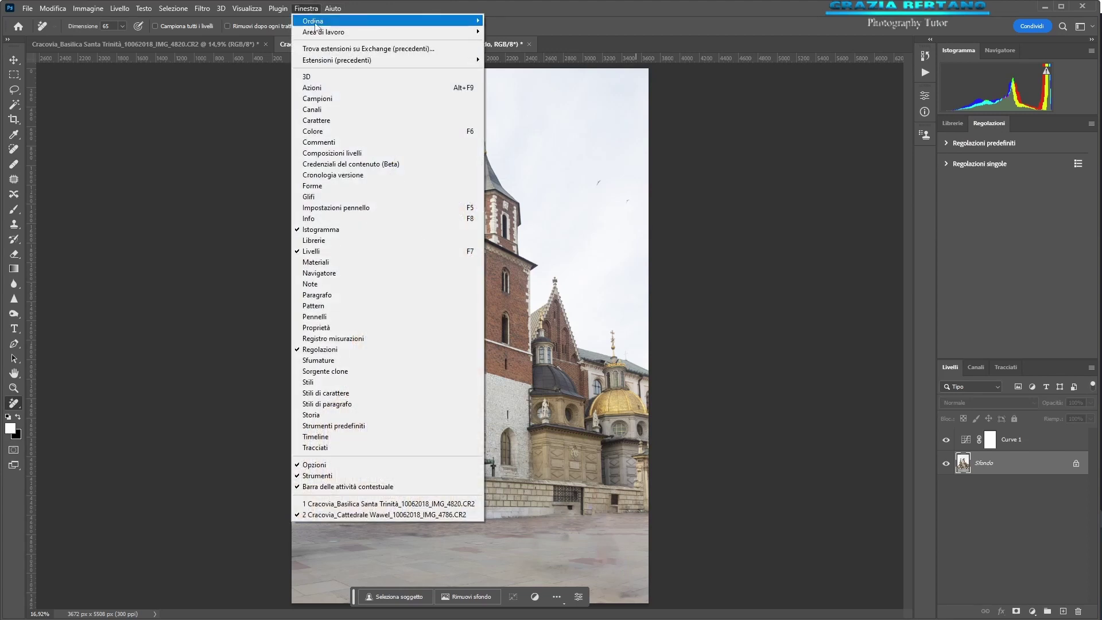
{"action": "left_click", "coordinate": [542, 31]}
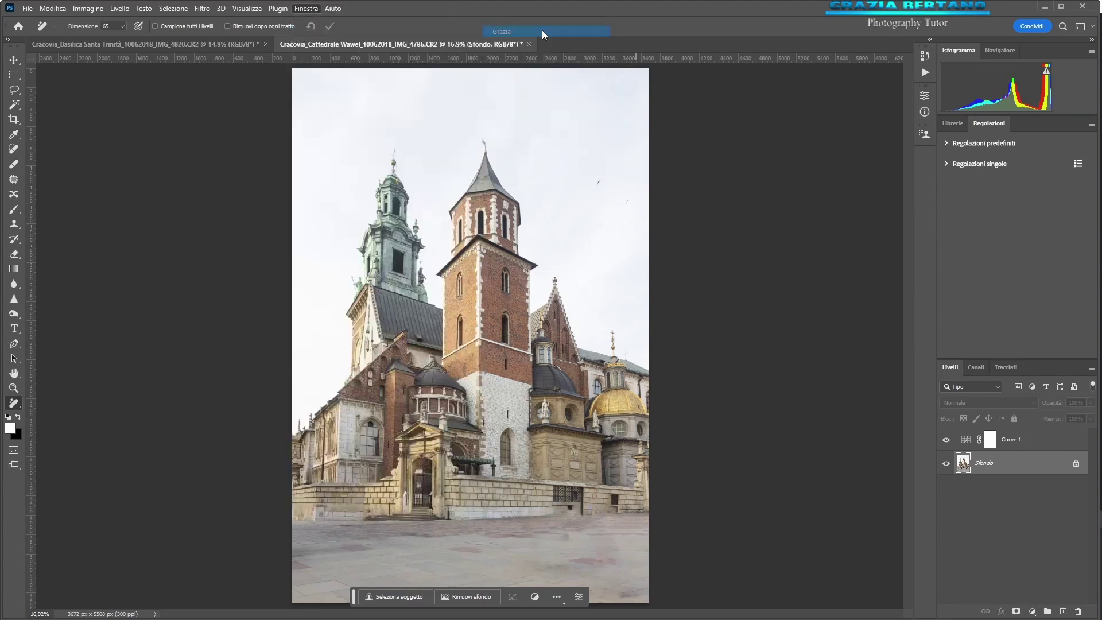